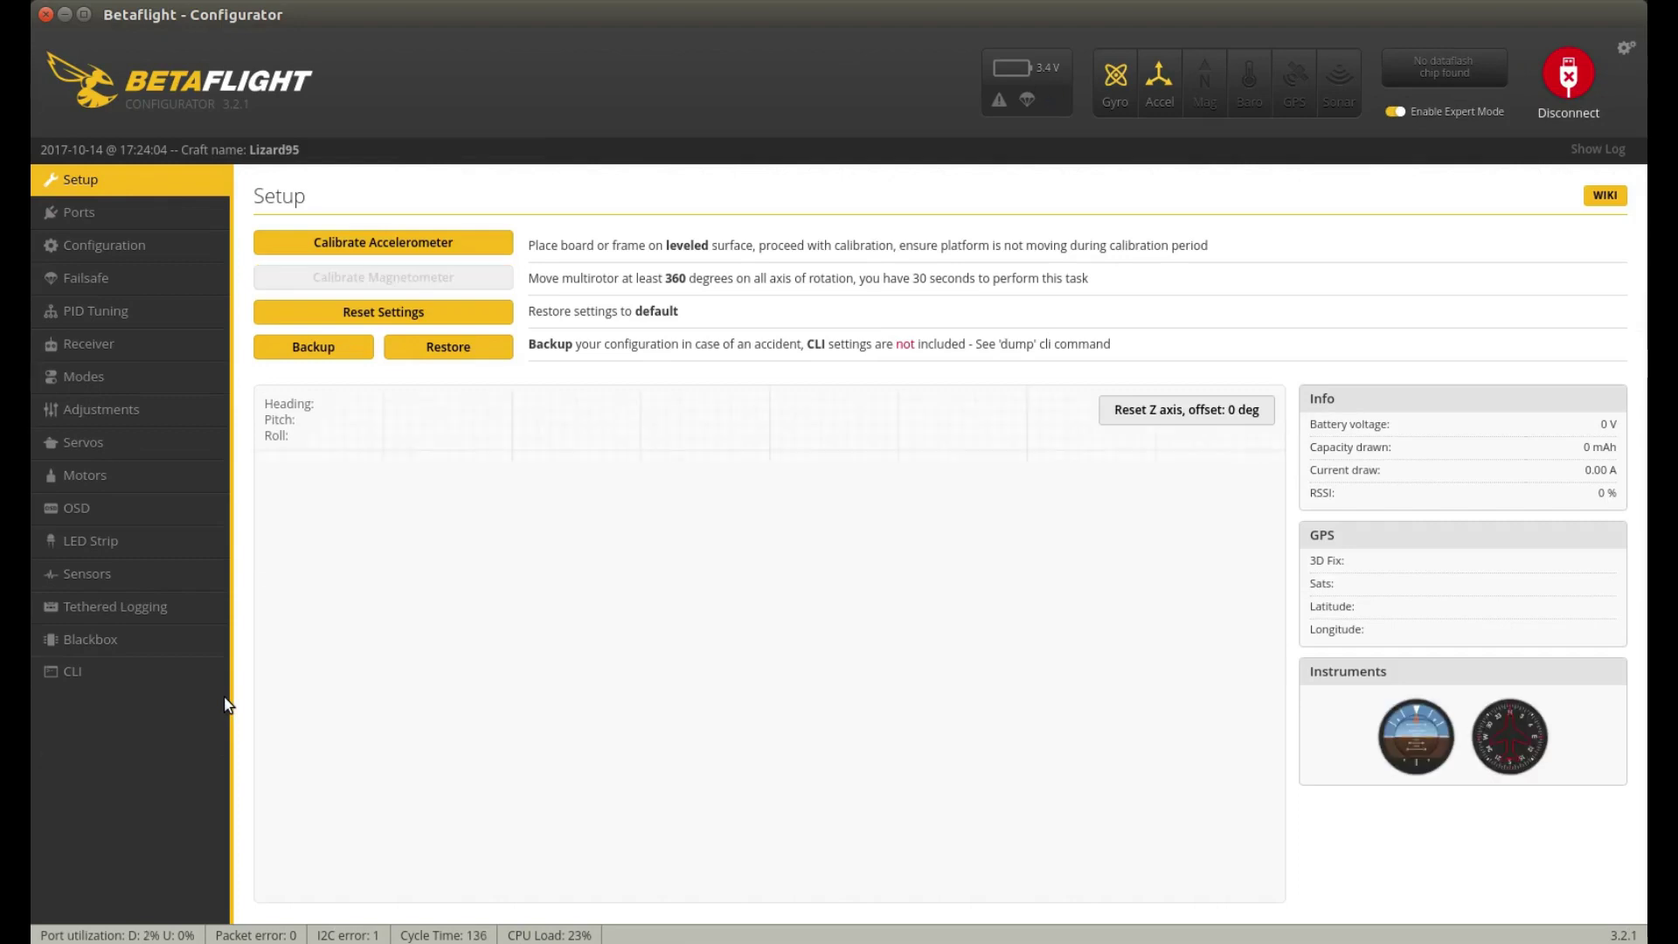
Run the version command in the flight controller's command line to check the board's firmware target.
left_click(79, 673)
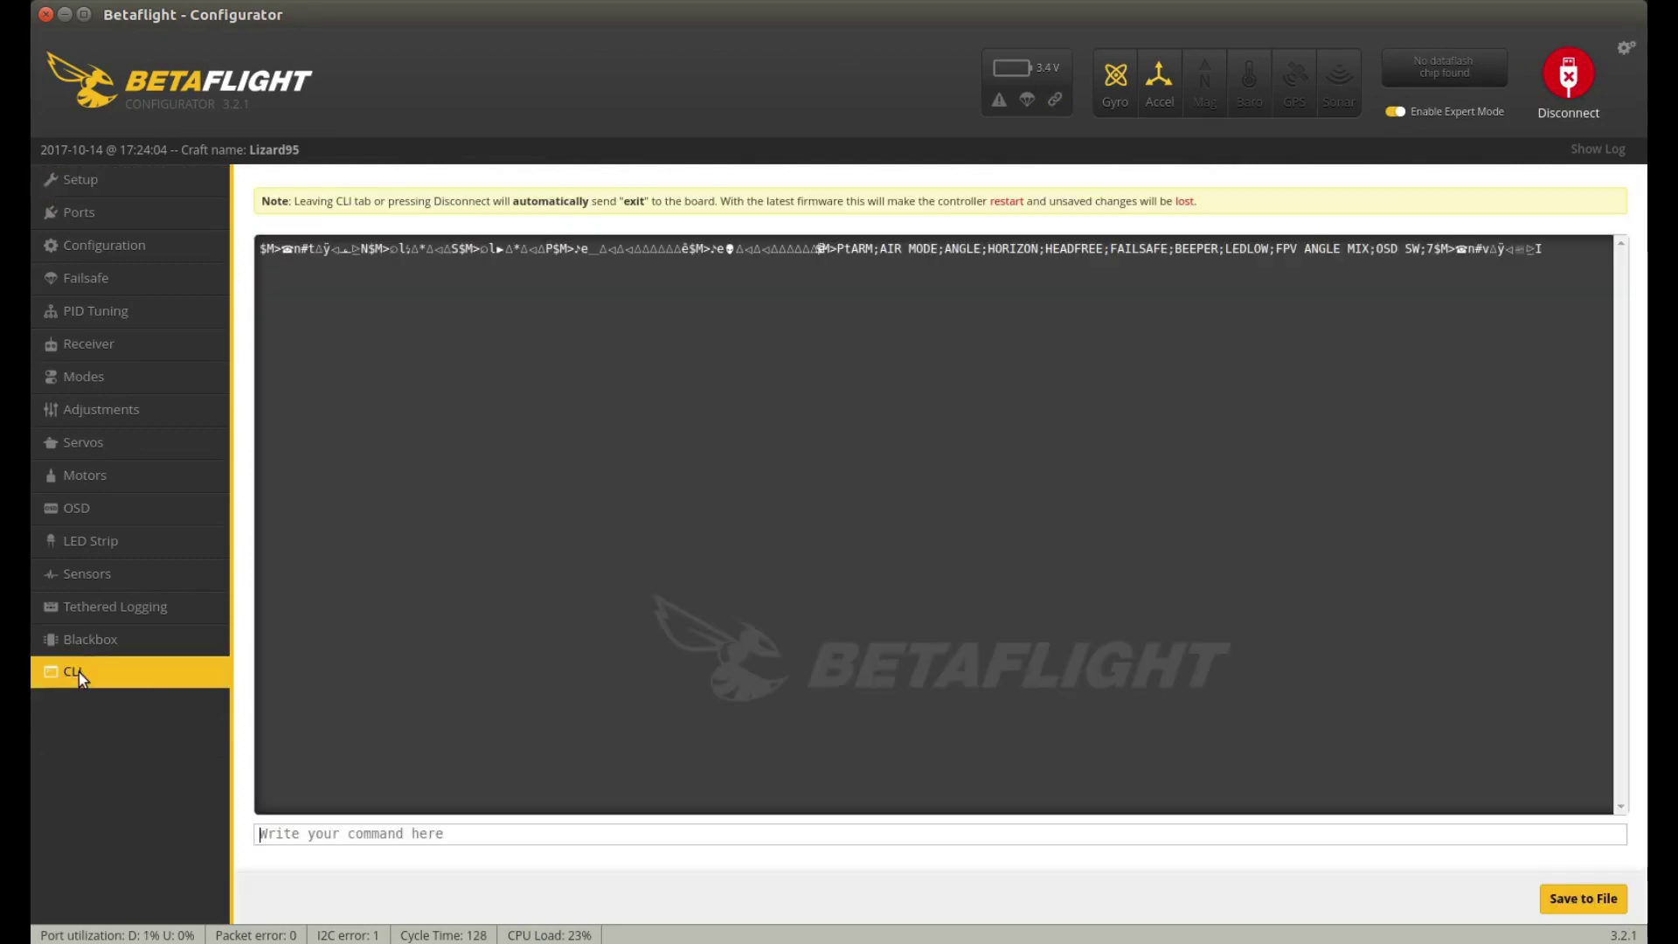
left_click(313, 832)
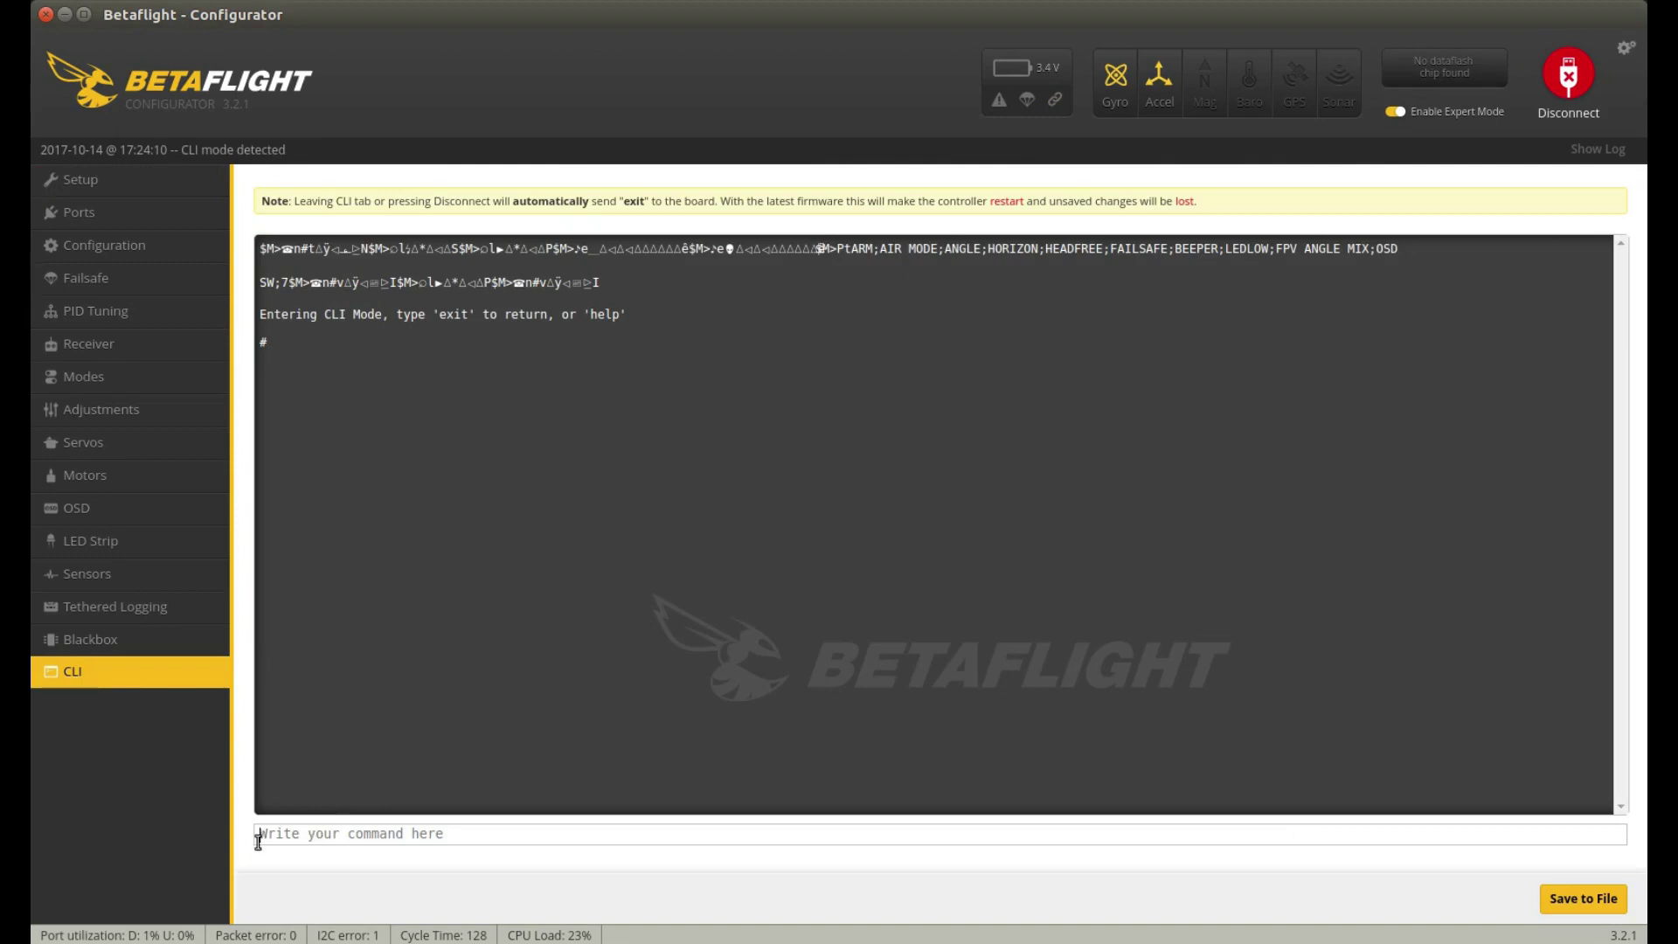
type("version")
key("Return")
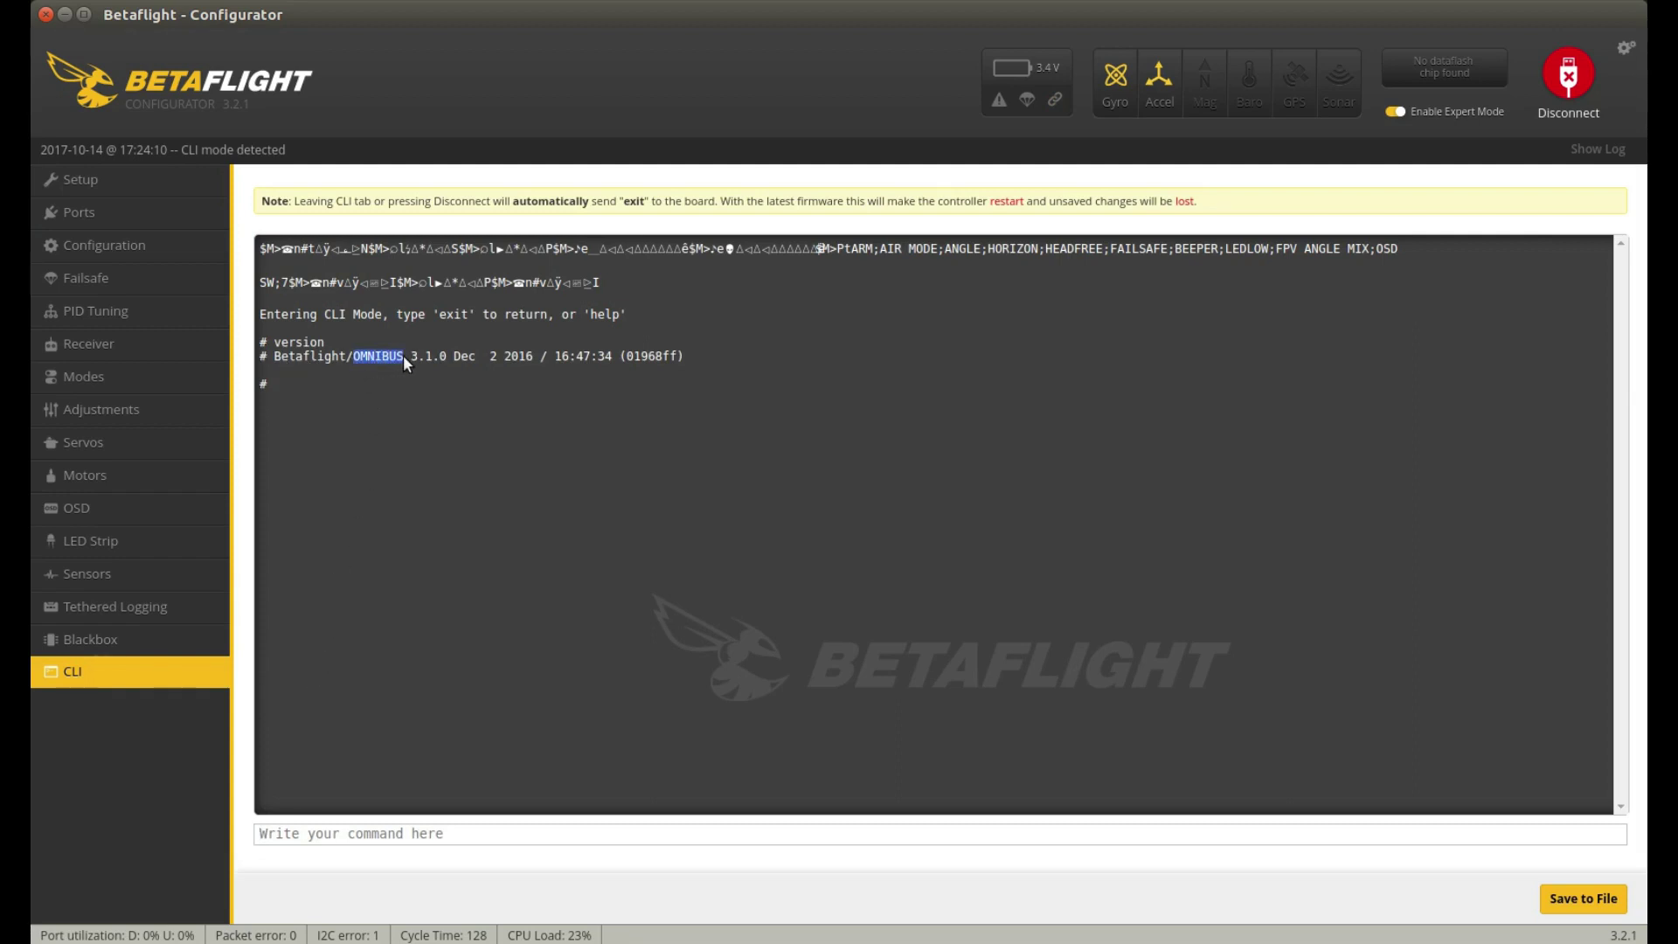
left_click(485, 490)
Run diff all in the command line to list the board's changed settings.
type("d")
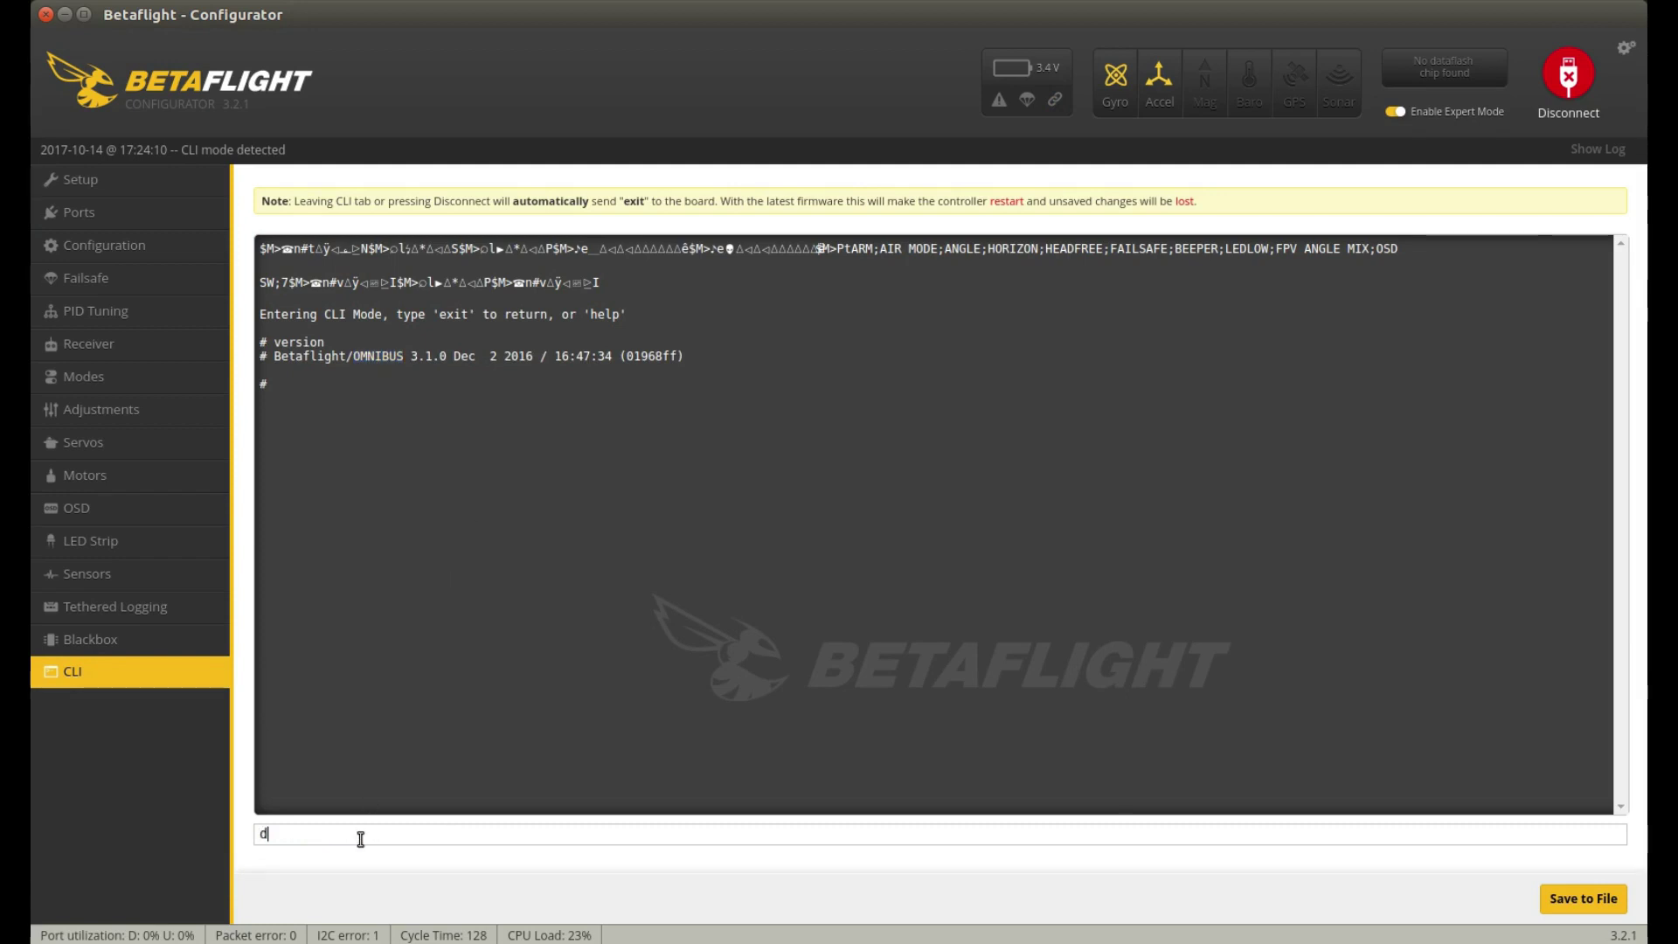
type("iff all")
key("Return")
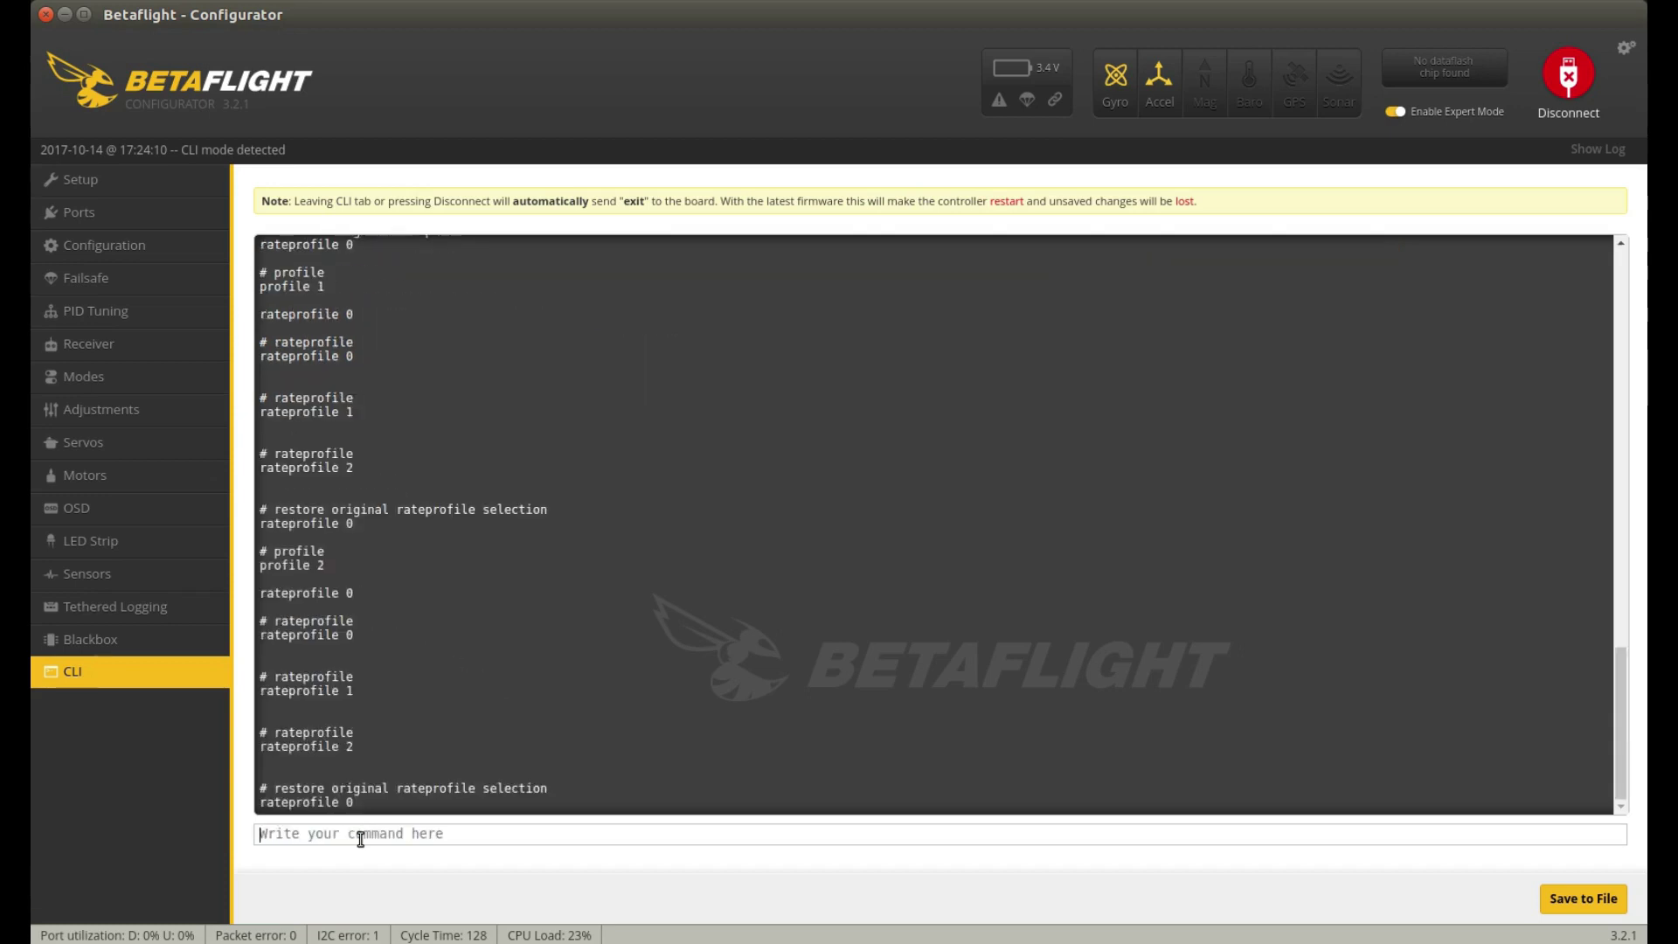
Copy the diff output from the Betaflight/OMNIBUS version line through the closing profile 0 line, excluding the save command.
scroll(423, 527, "up", 10)
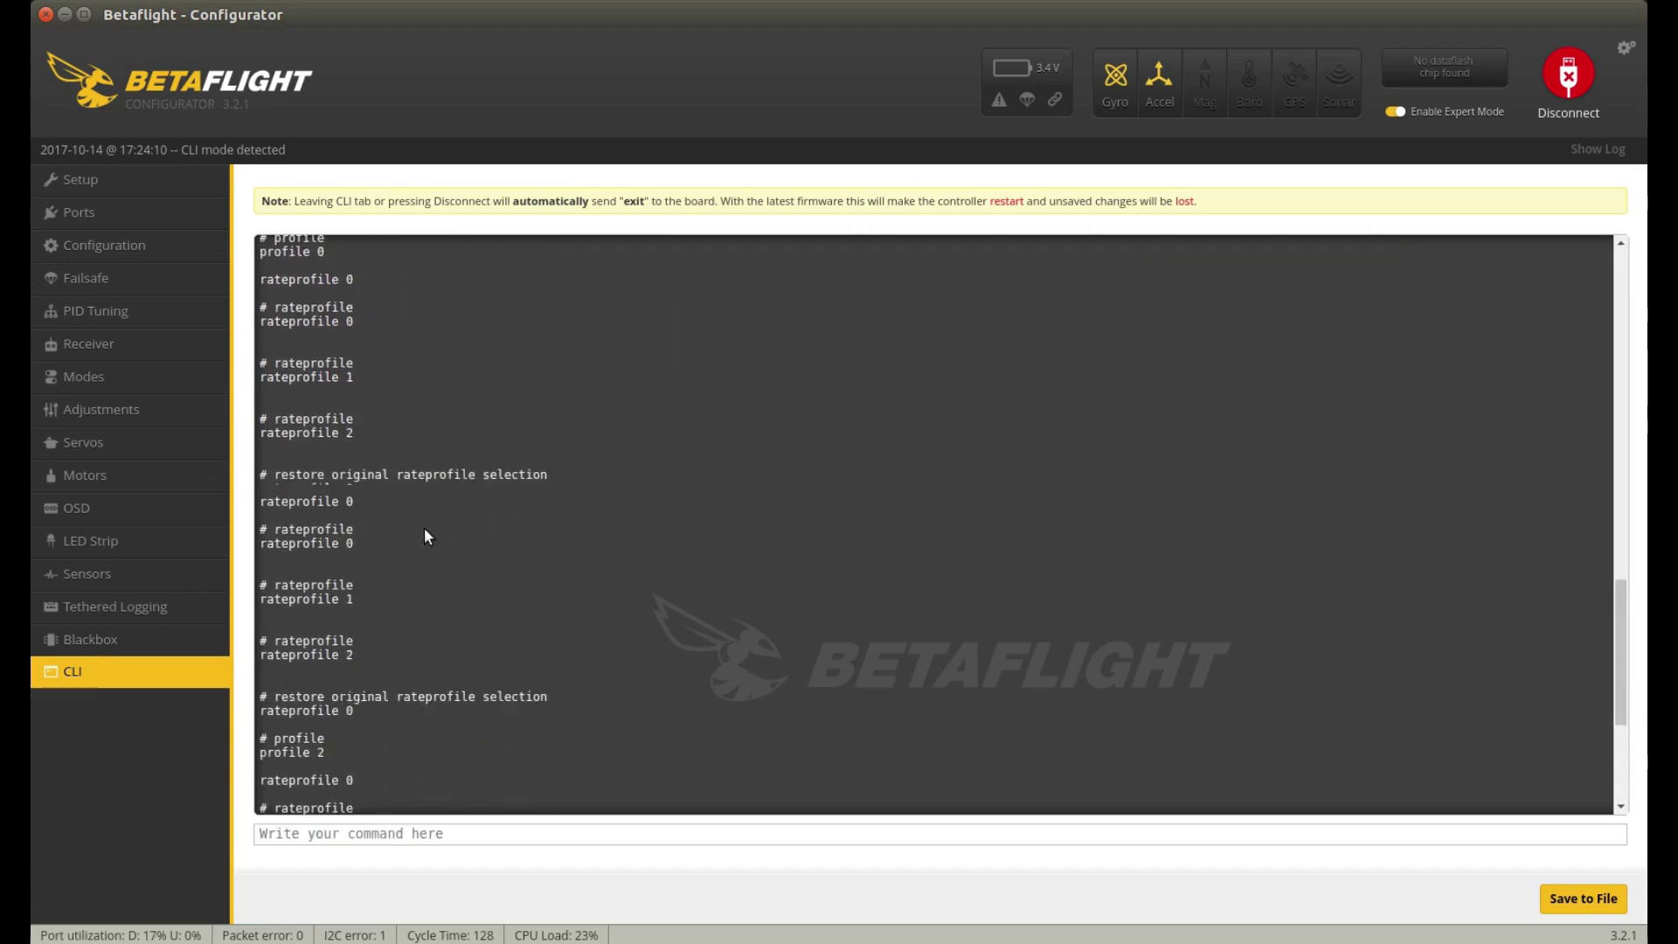
scroll(423, 527, "up", 10)
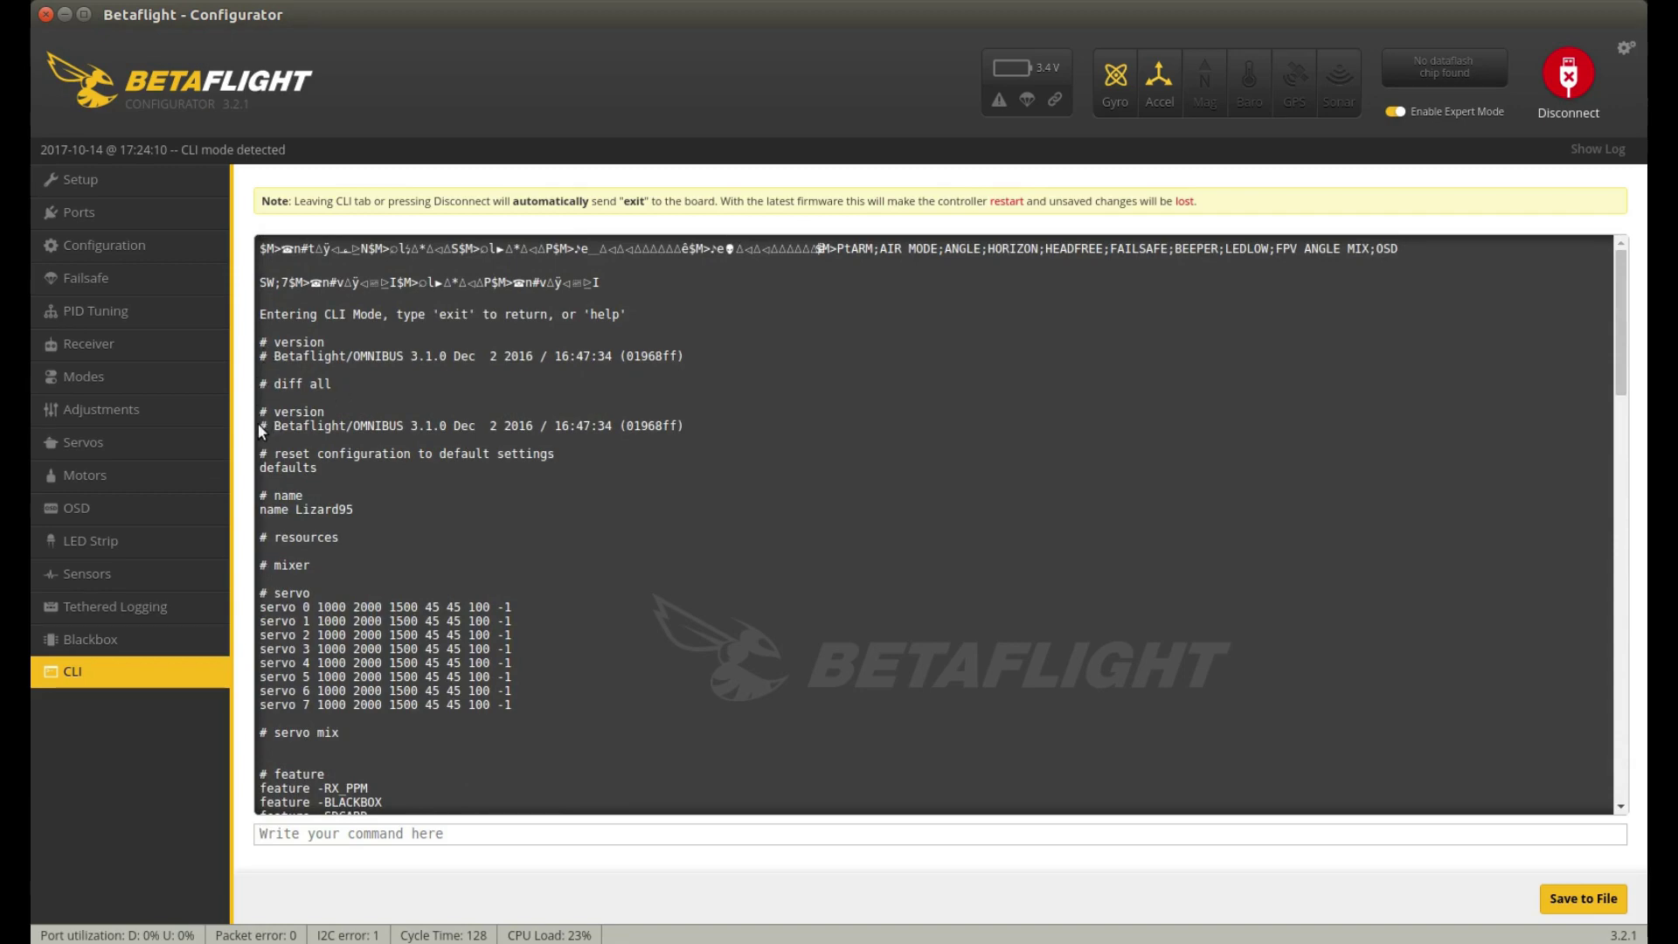
left_click_drag(259, 423, 324, 736)
right_click(311, 512)
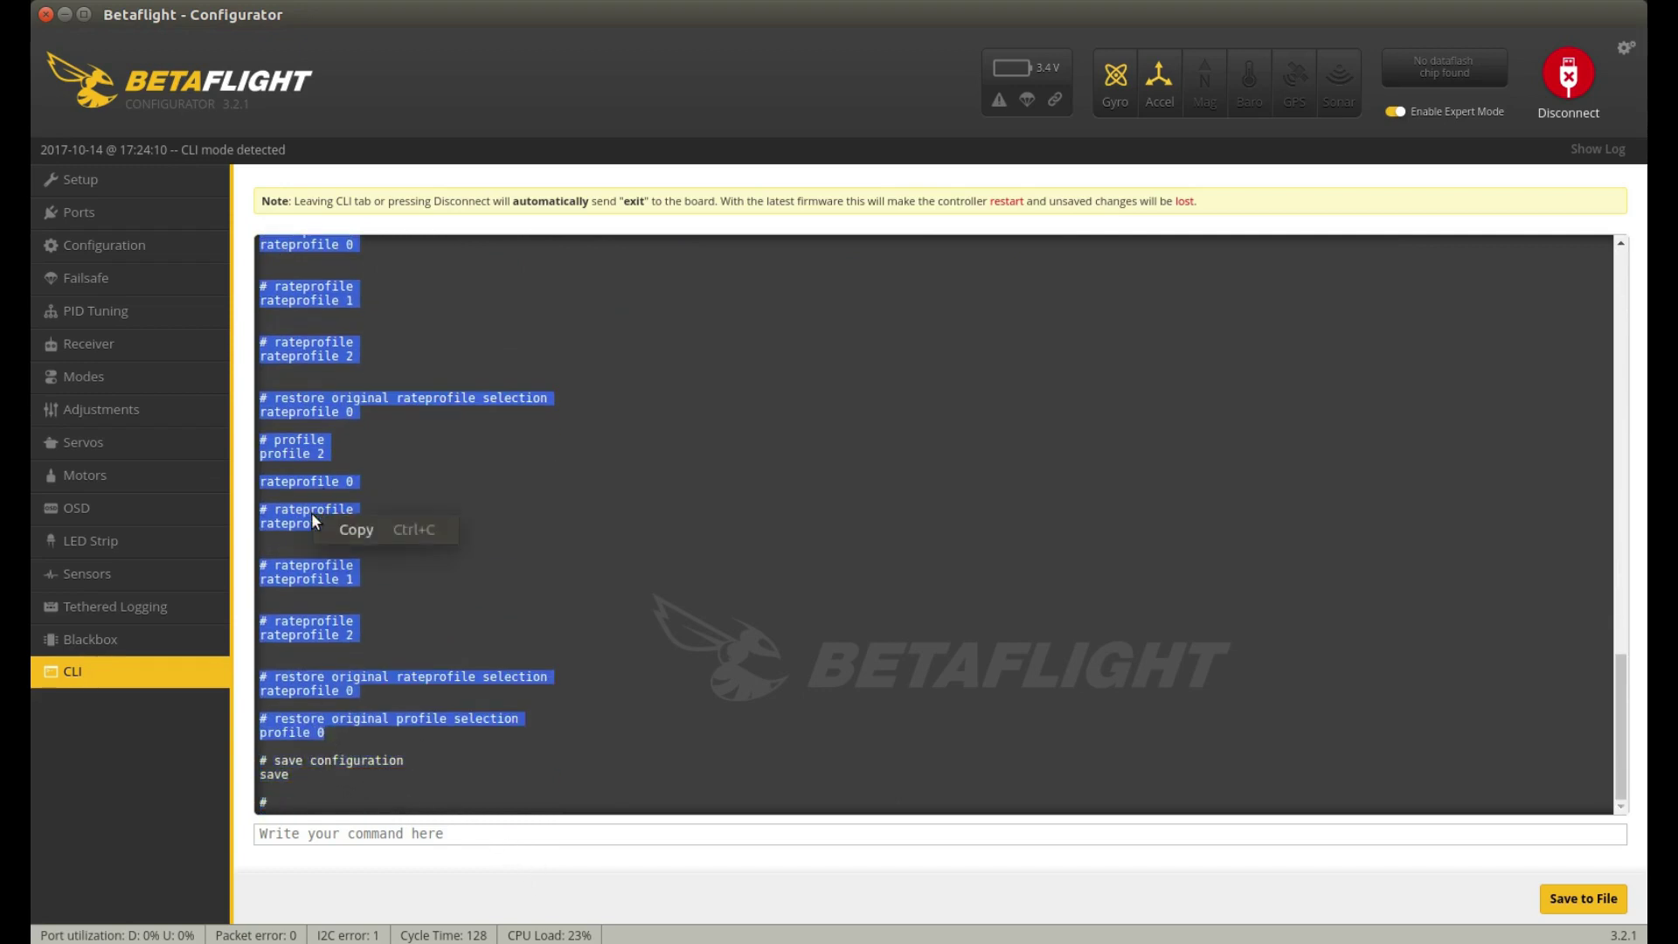
left_click(328, 528)
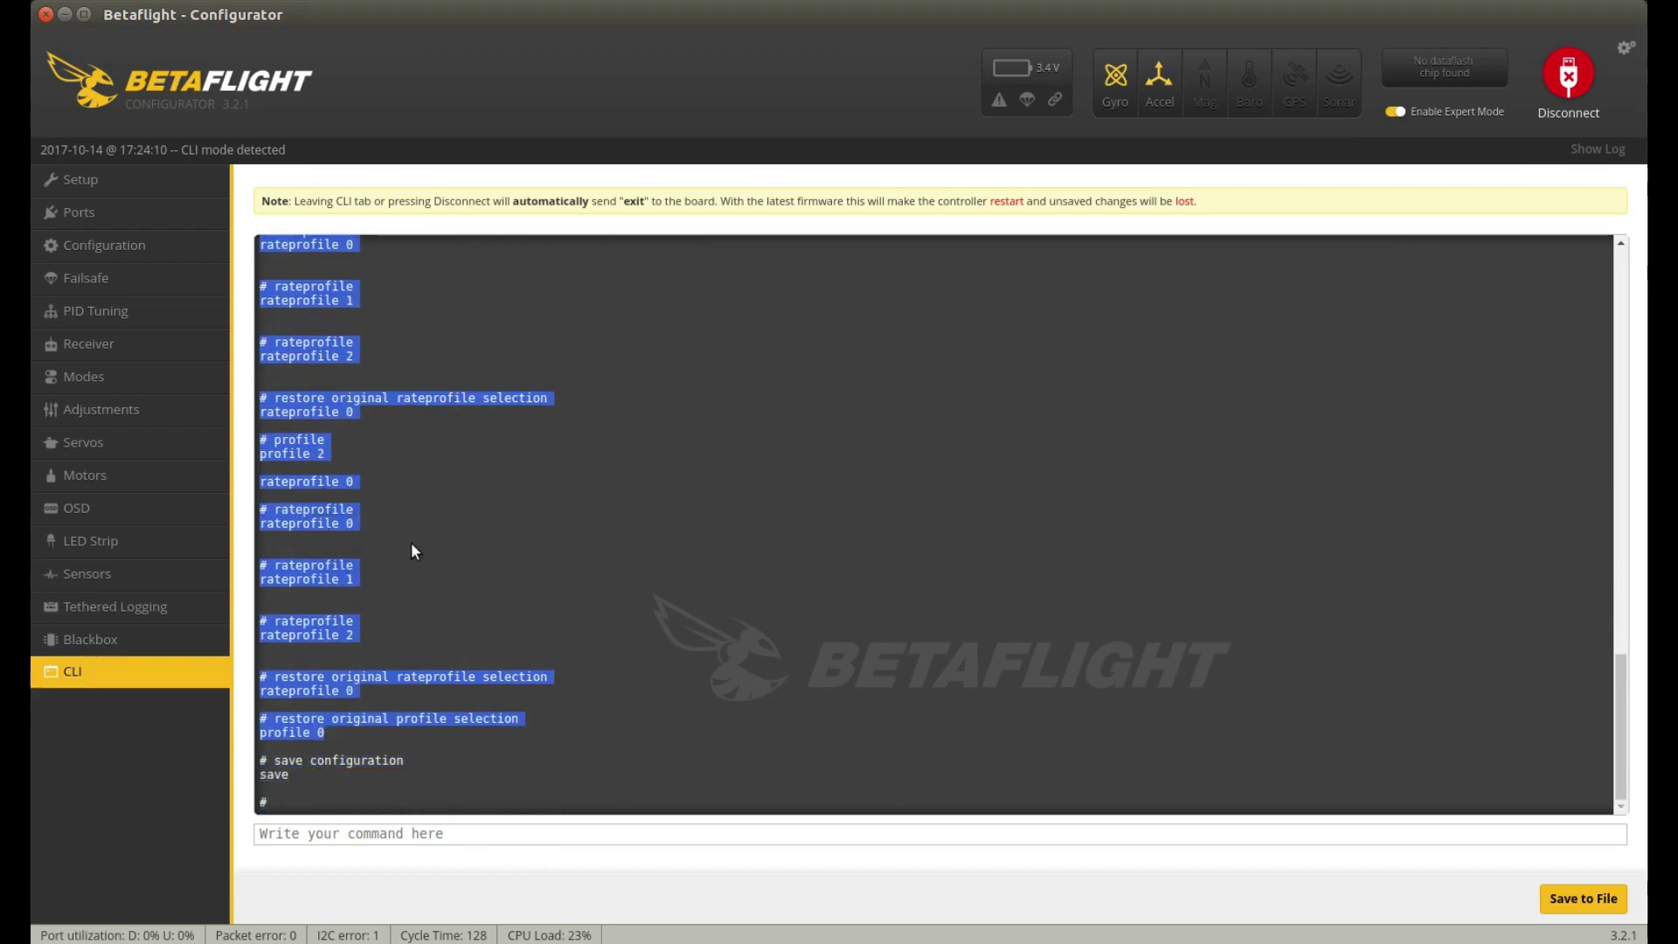
Switch to the empty gedit document and paste the copied configuration as a backup.
key("alt+Tab")
right_click(548, 309)
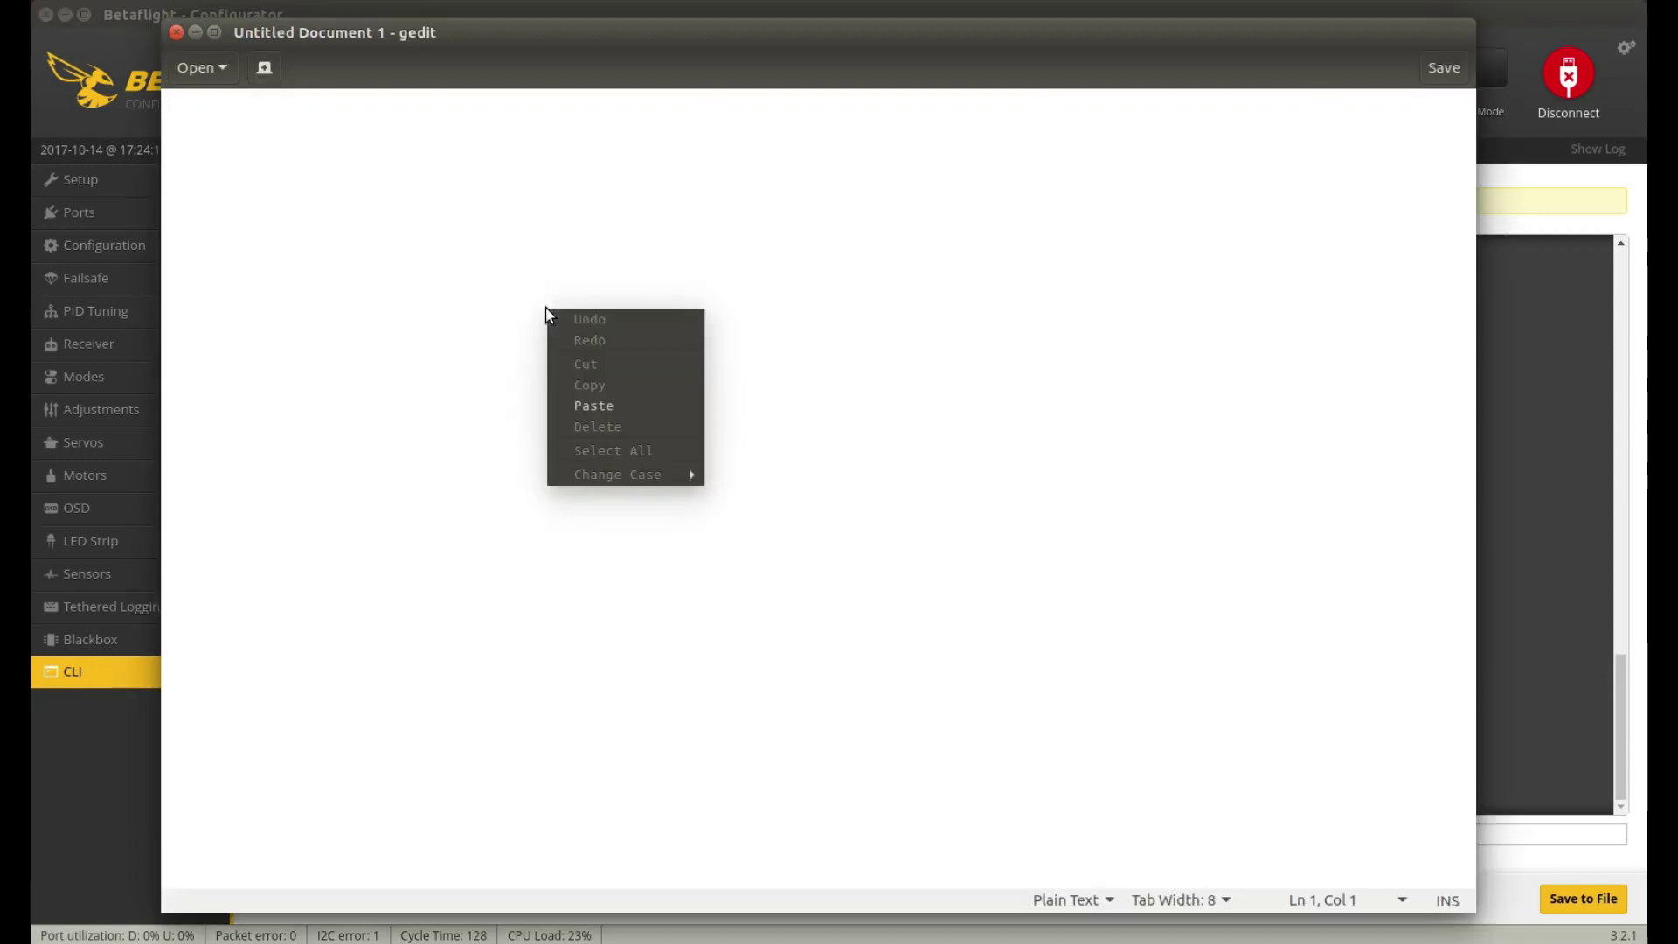
left_click(583, 404)
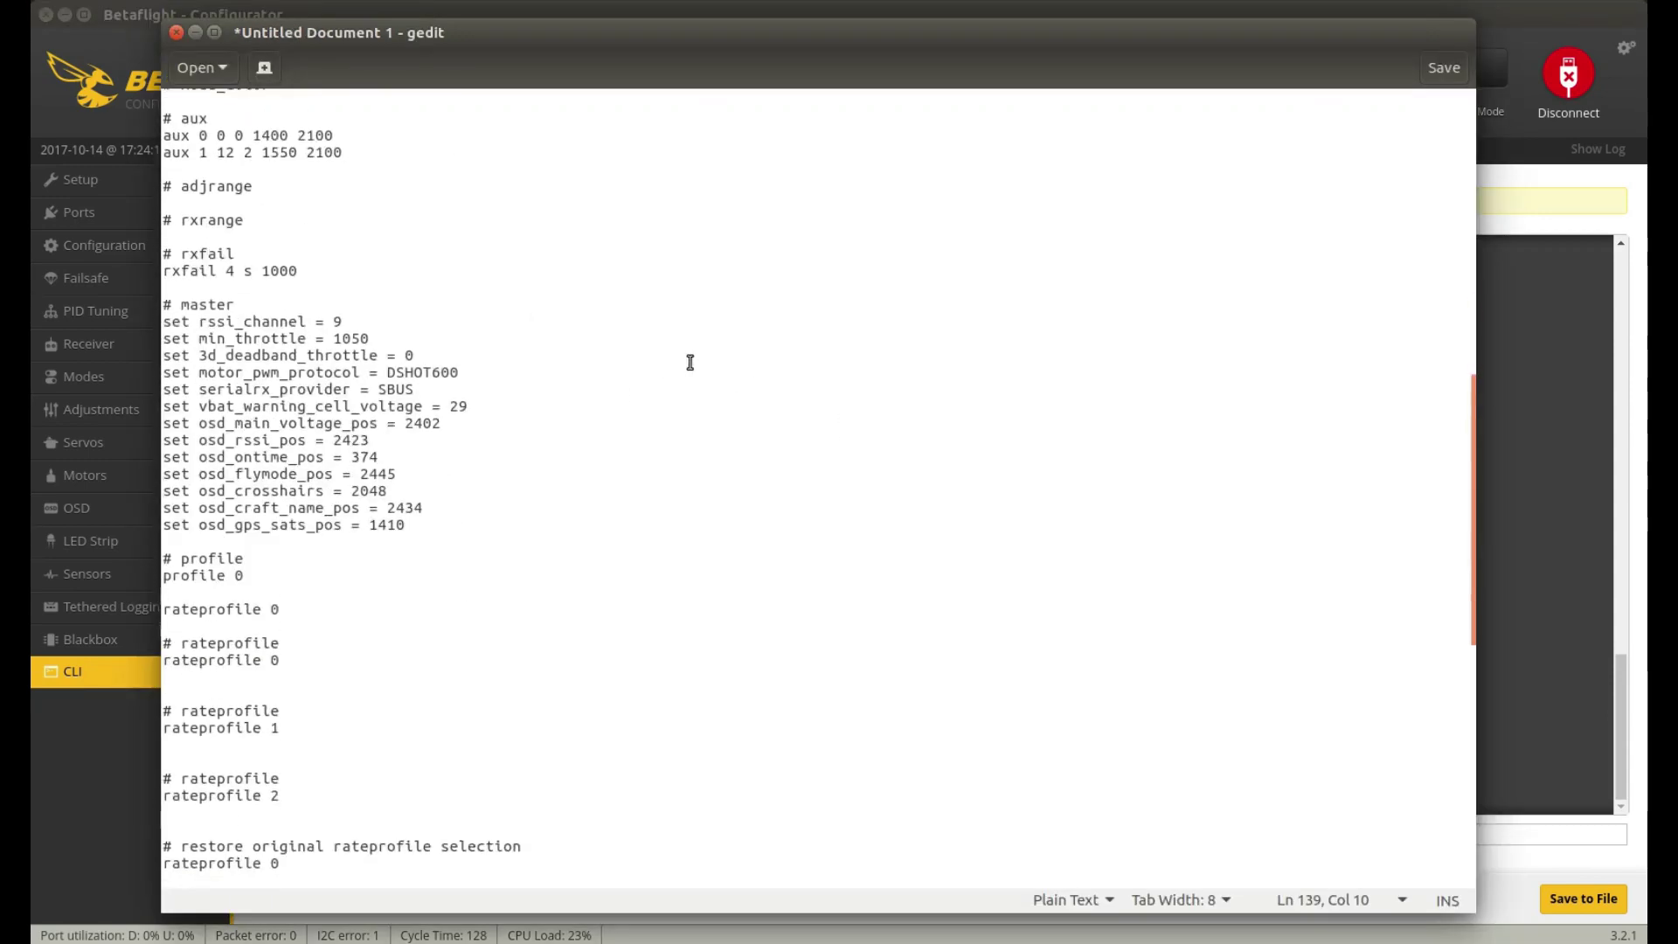
scroll(650, 366, "up", 8)
scroll(650, 366, "up", 3)
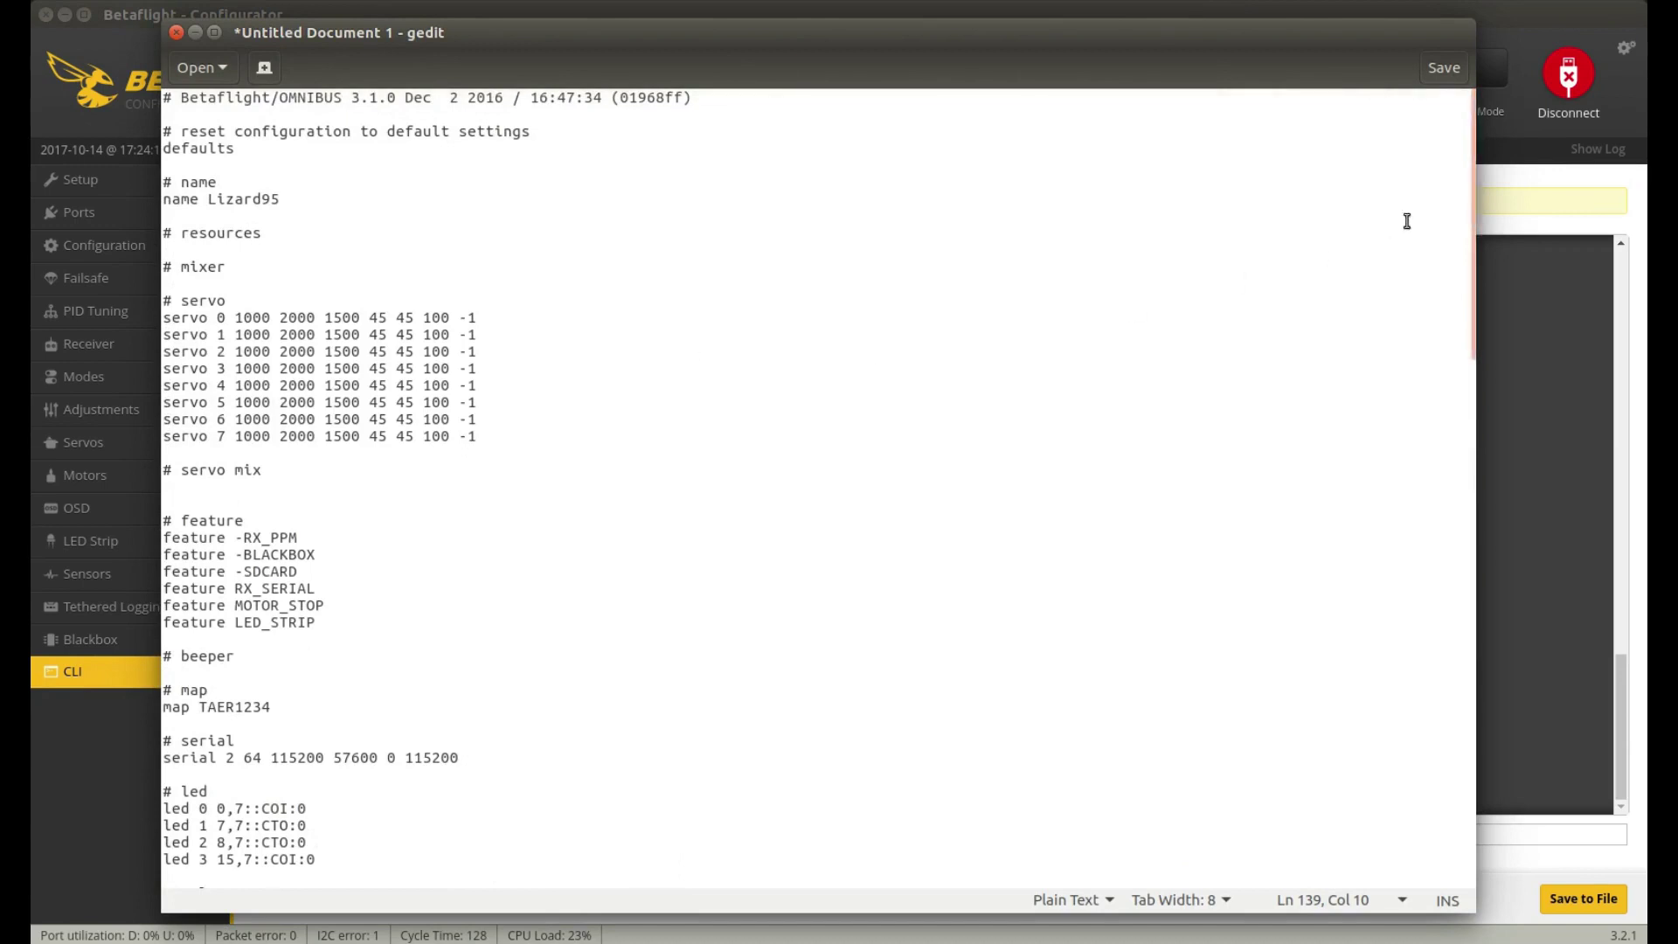
Return to Betaflight Configurator and run the dfu command to reboot the board into its bootloader.
left_click(1519, 9)
left_click(405, 833)
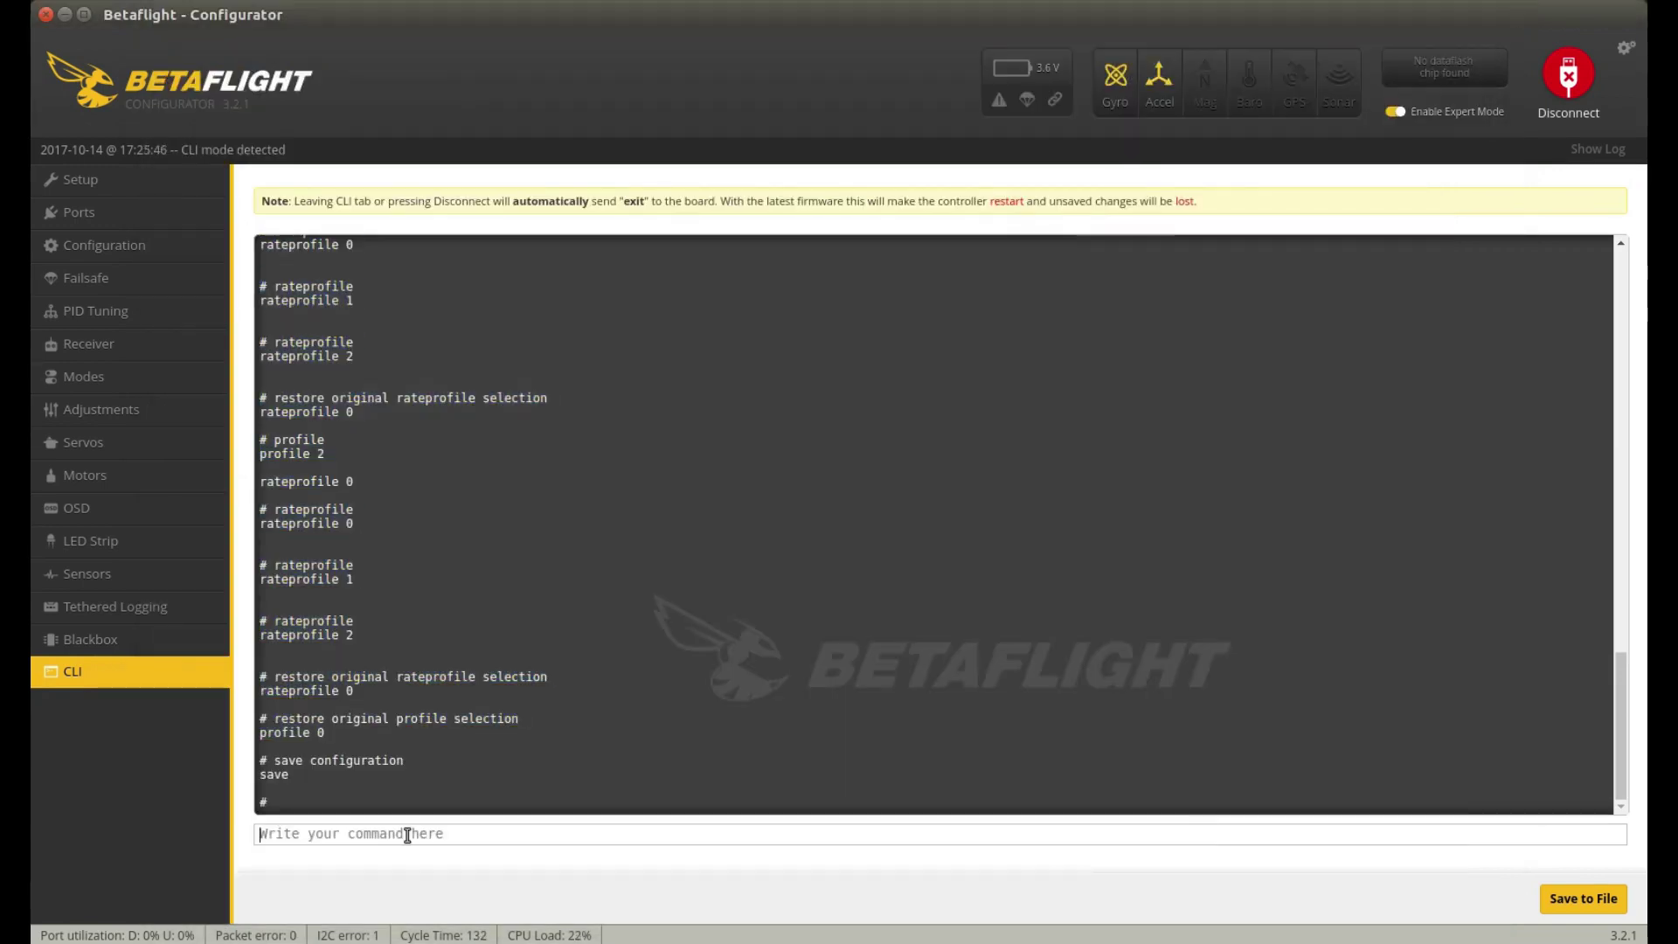
type("dfu")
key("Return")
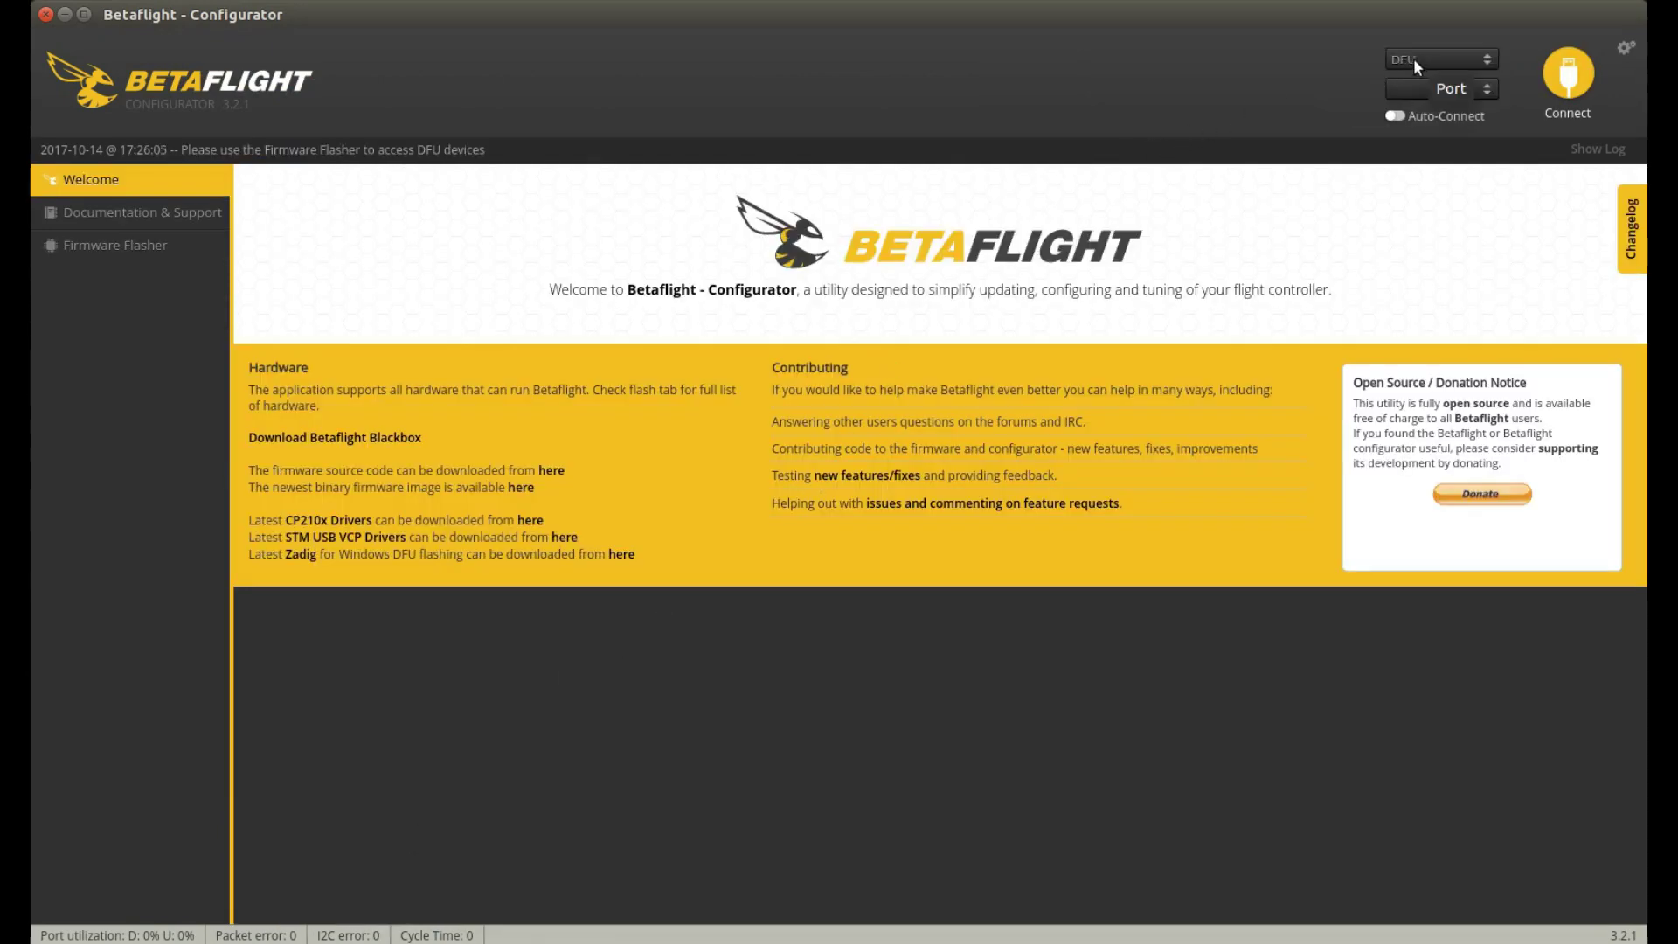
Load the stable 3.2.0 firmware for OMNIBUS from the online releases in the Firmware Flasher.
left_click(140, 246)
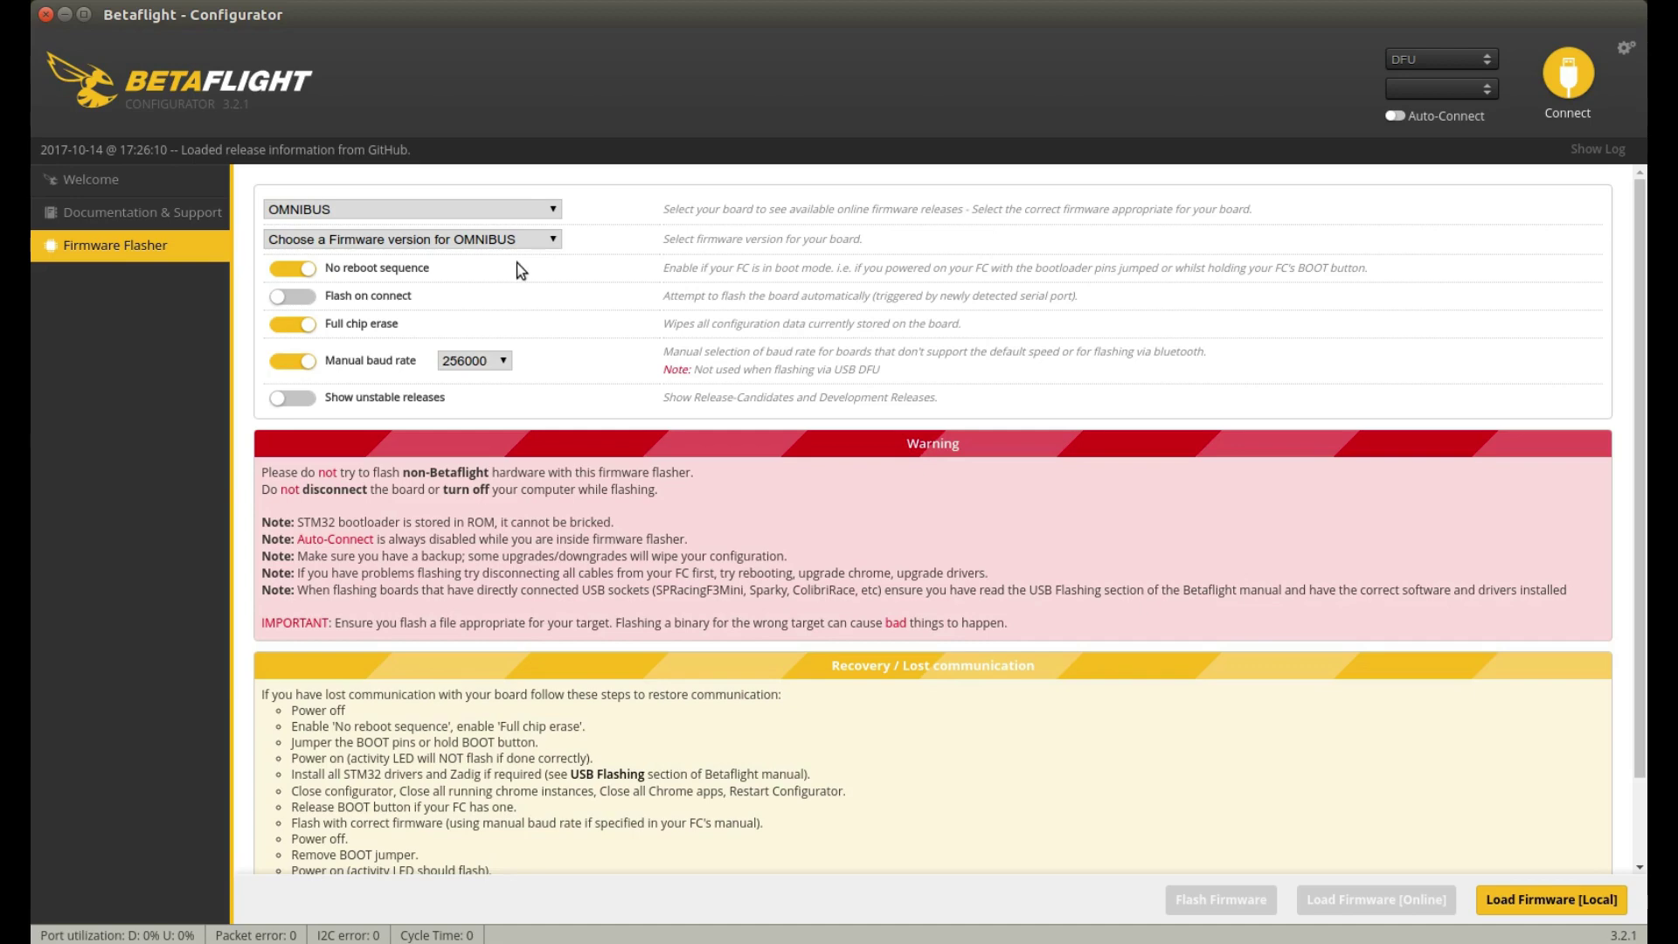
left_click(422, 244)
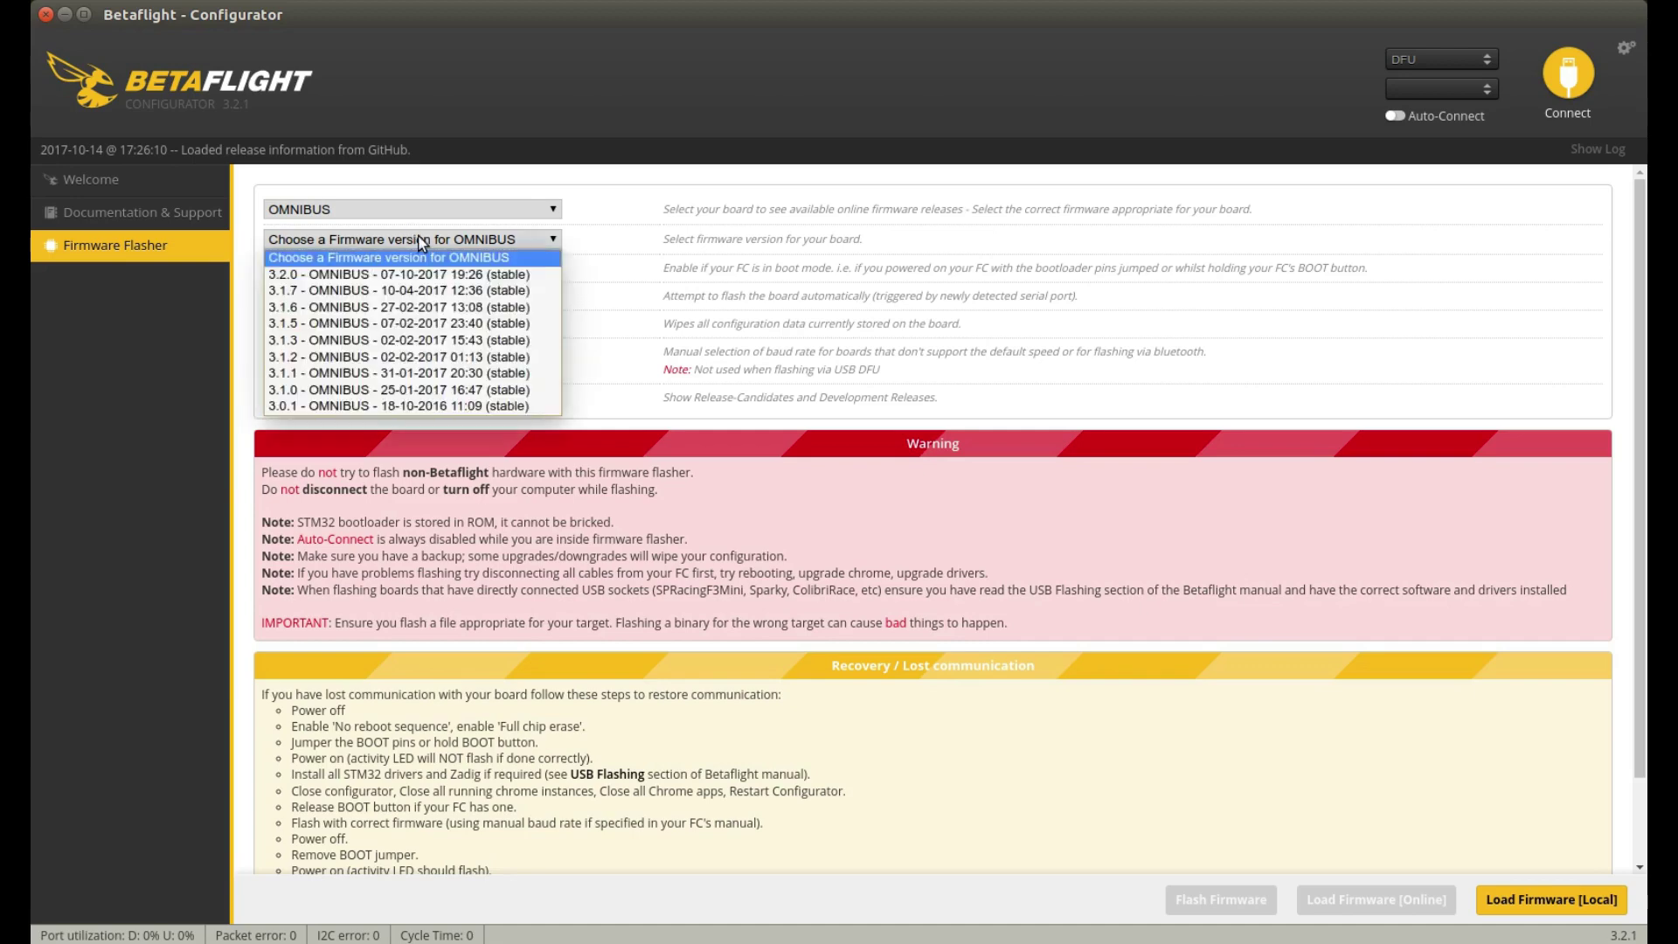
left_click(381, 265)
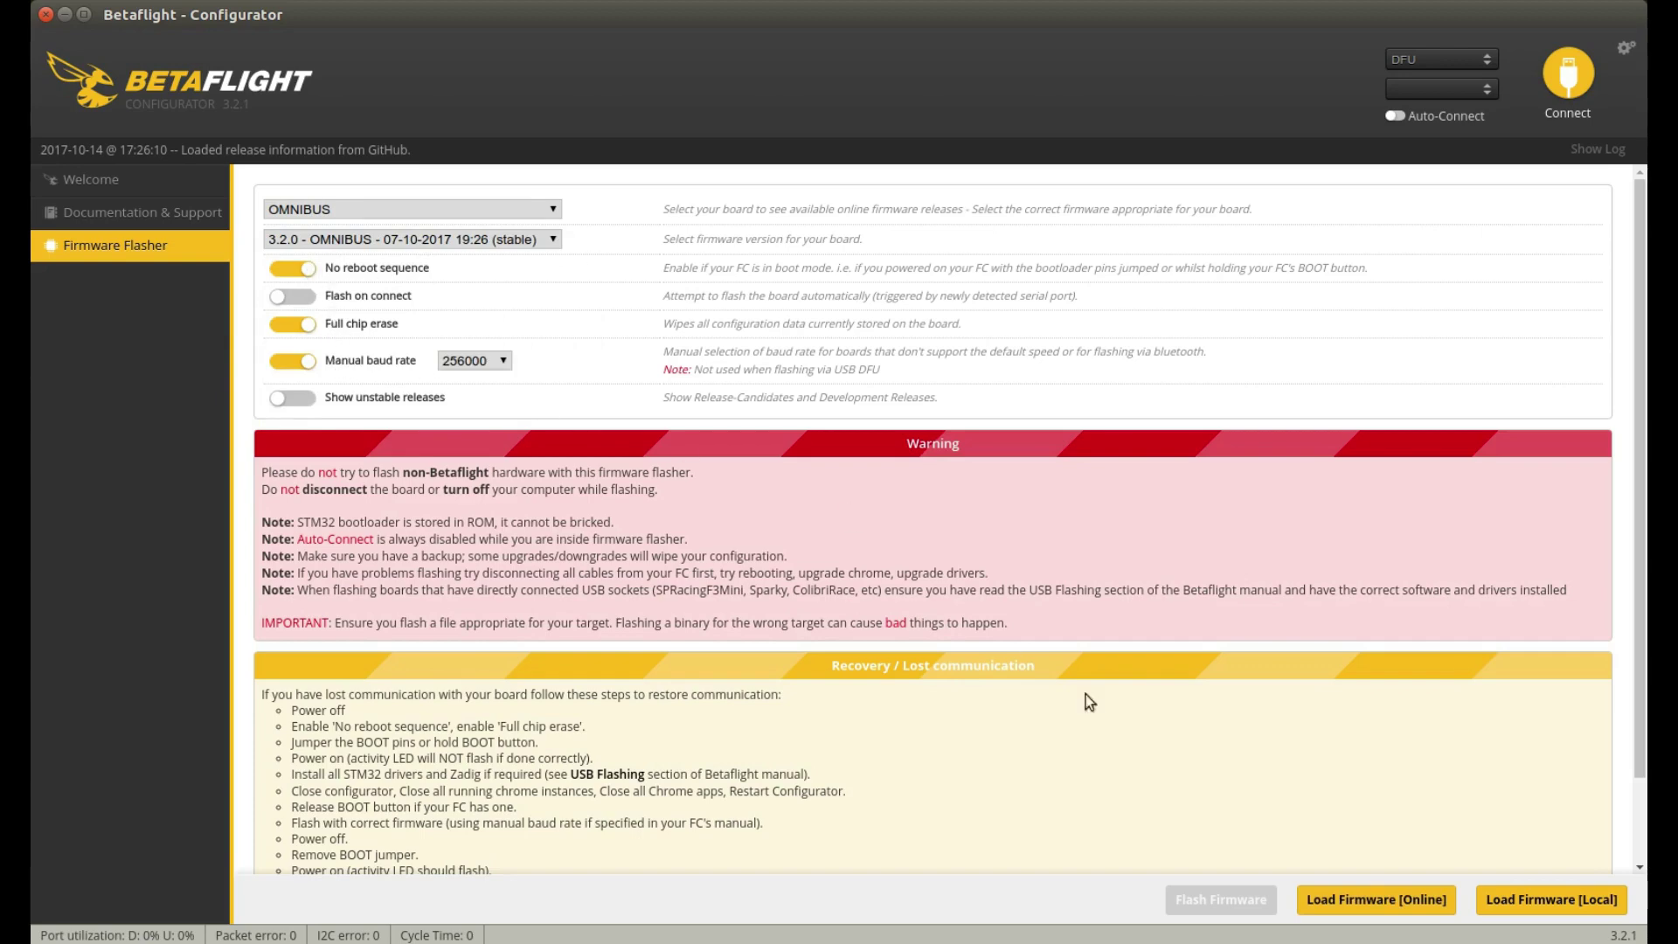
left_click(1363, 898)
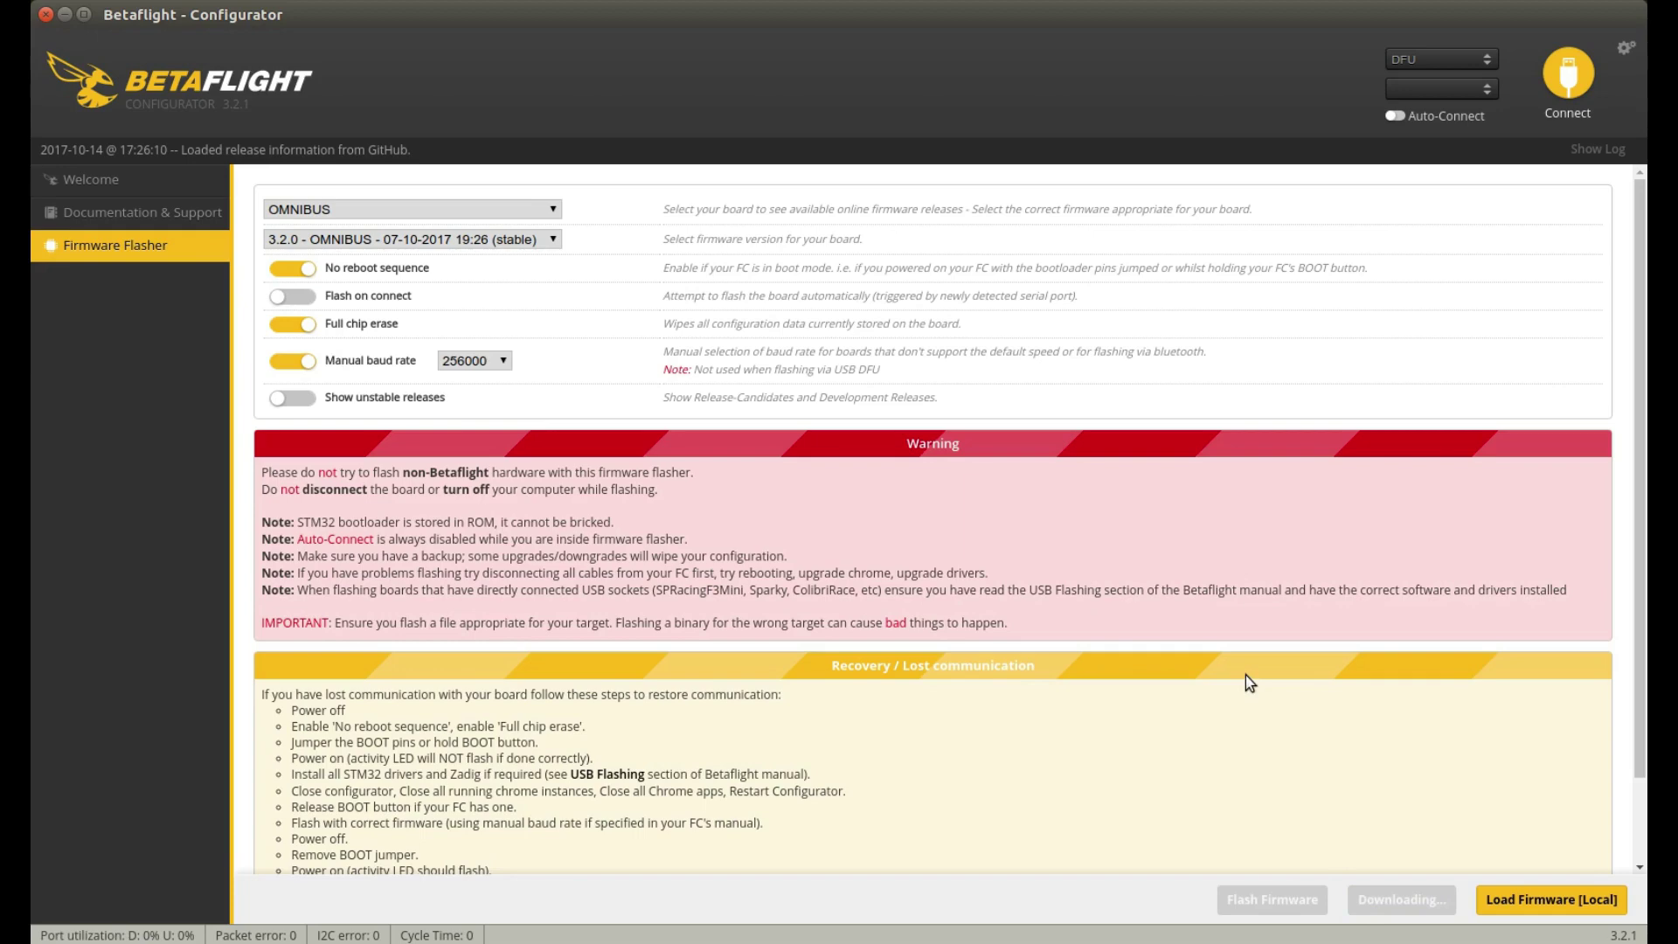
Look through the 3.2.0 release notes and flash the loaded firmware to the board.
scroll(993, 616, "down", 1)
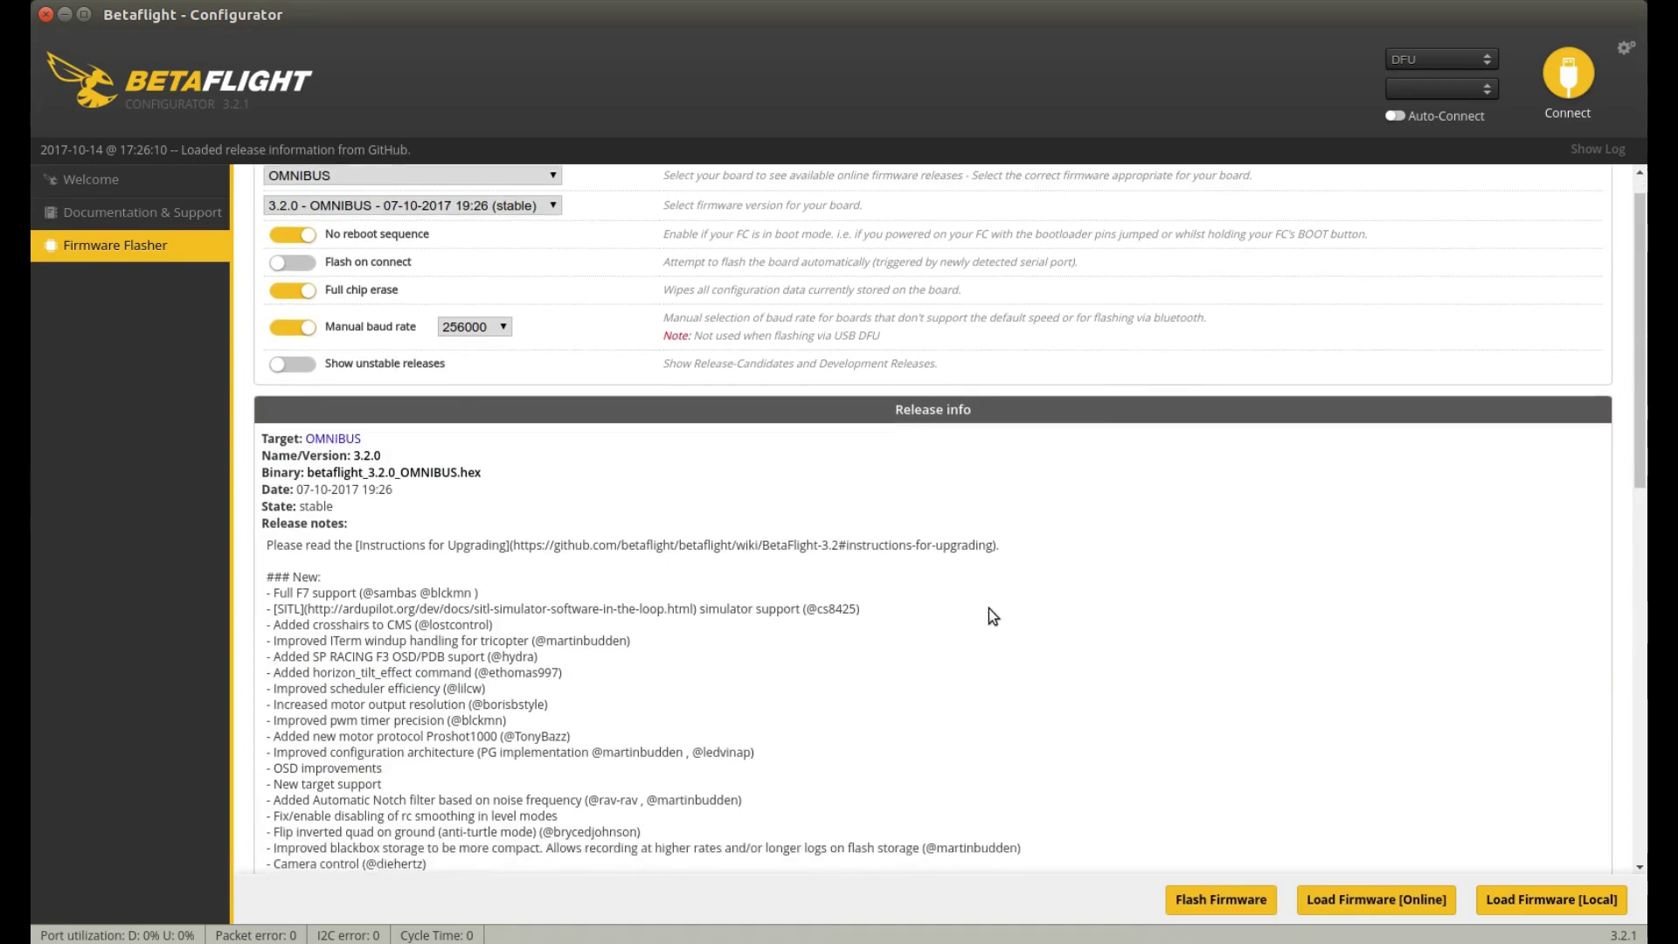
scroll(989, 608, "down", 2)
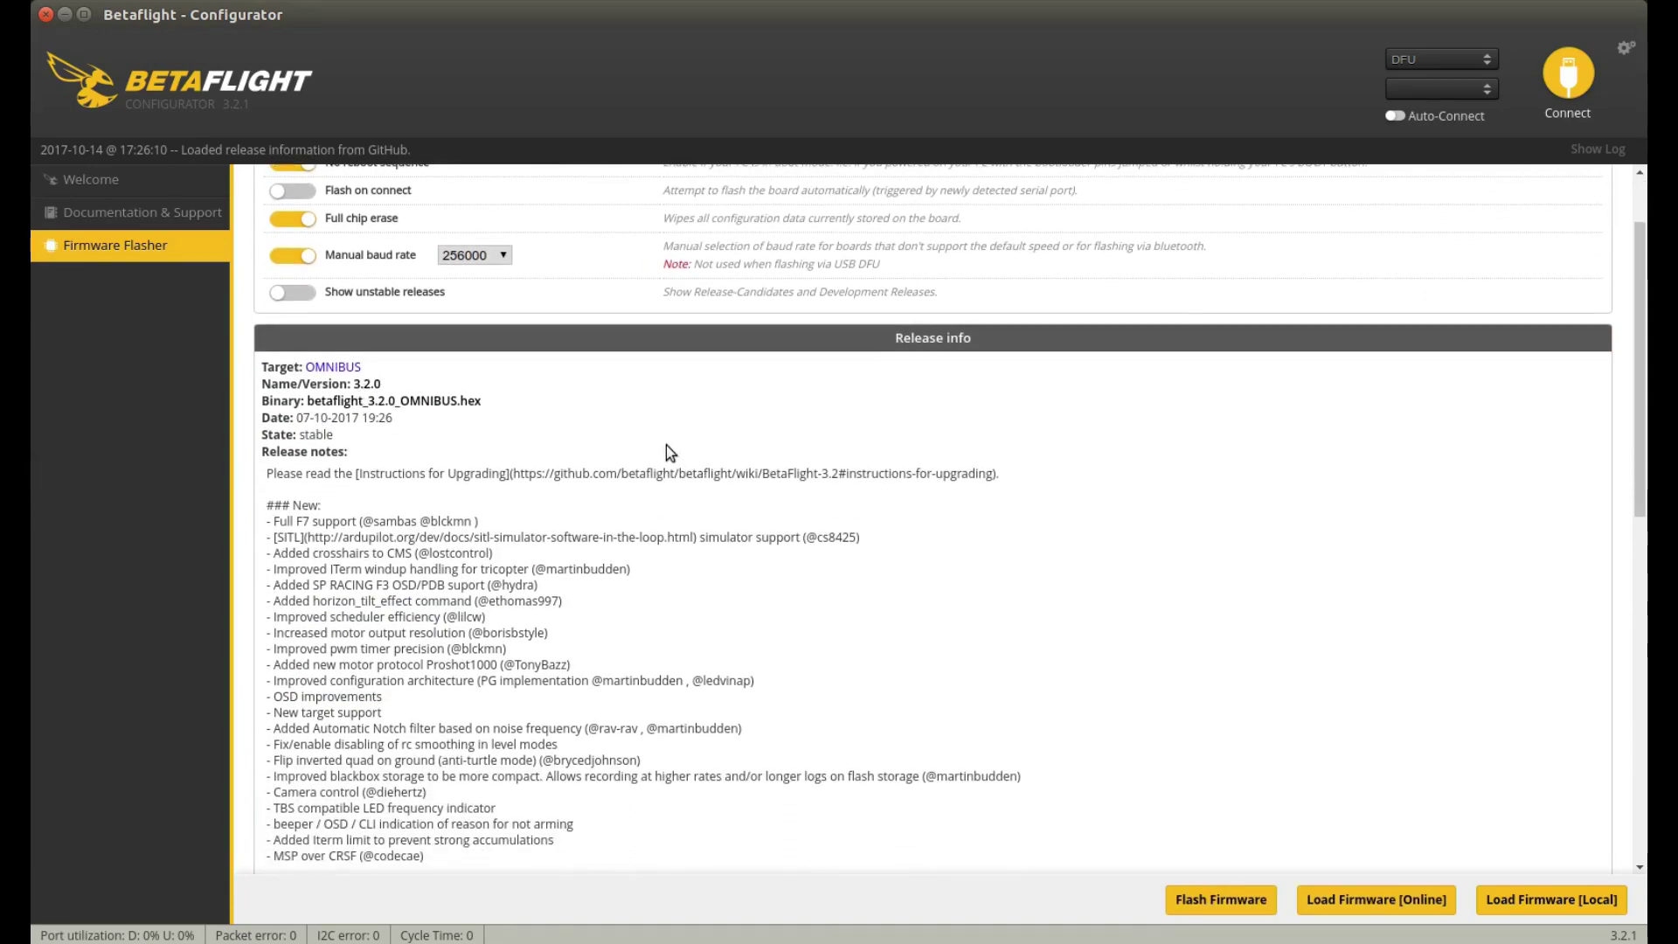
scroll(666, 450, "down", 15)
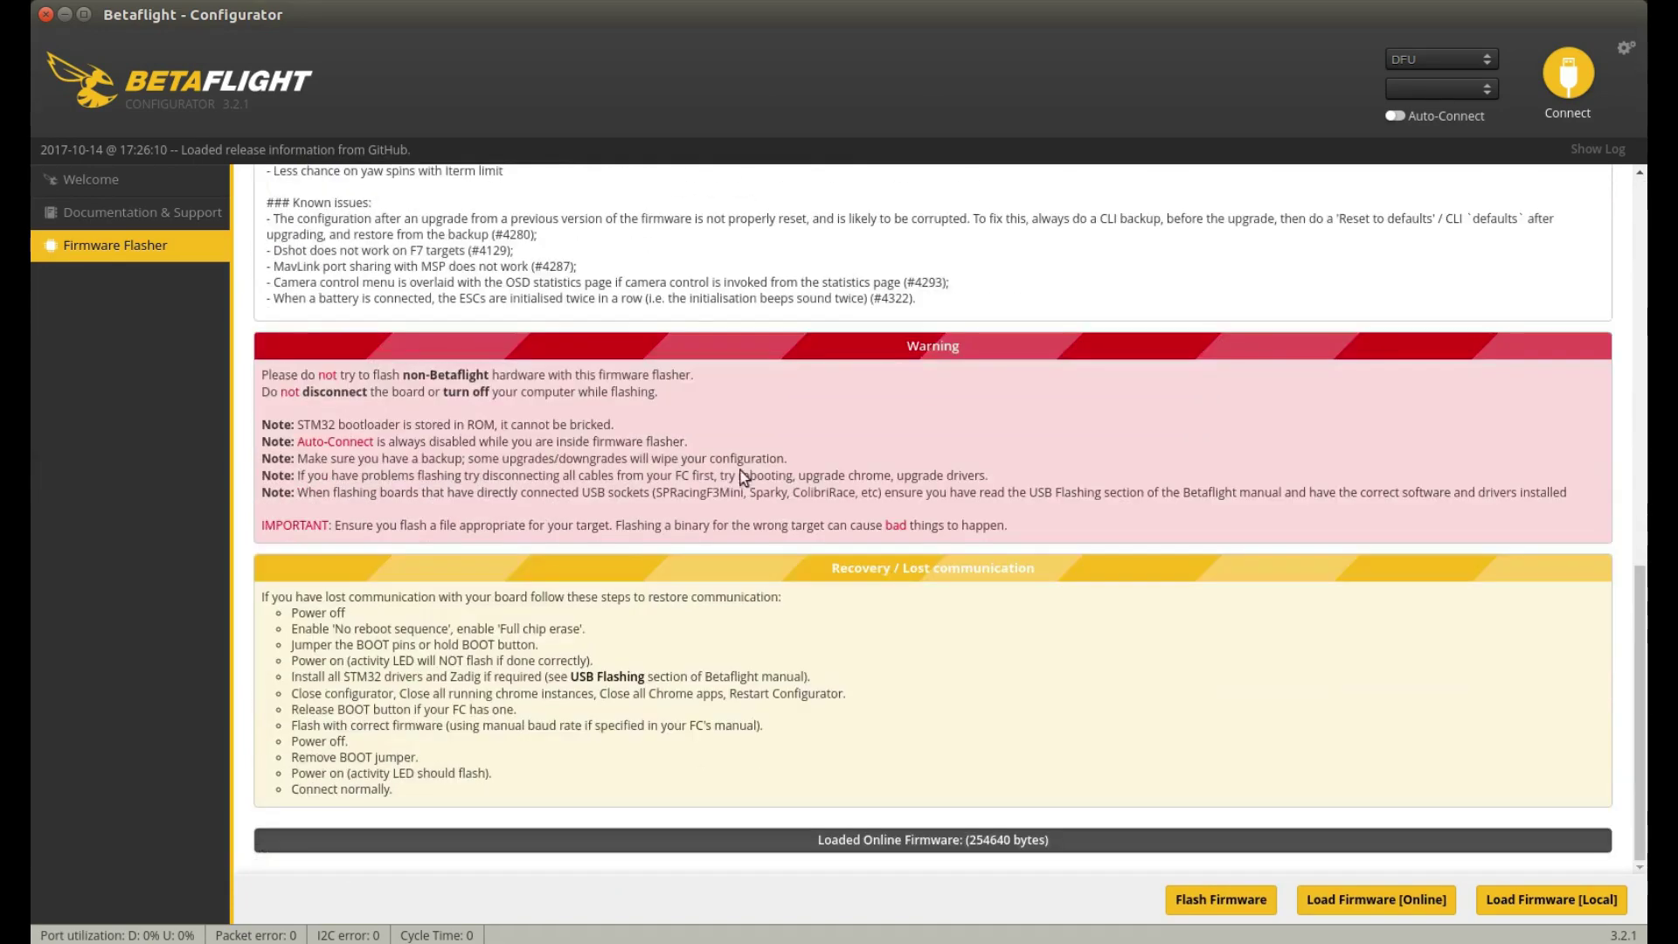
left_click(1205, 901)
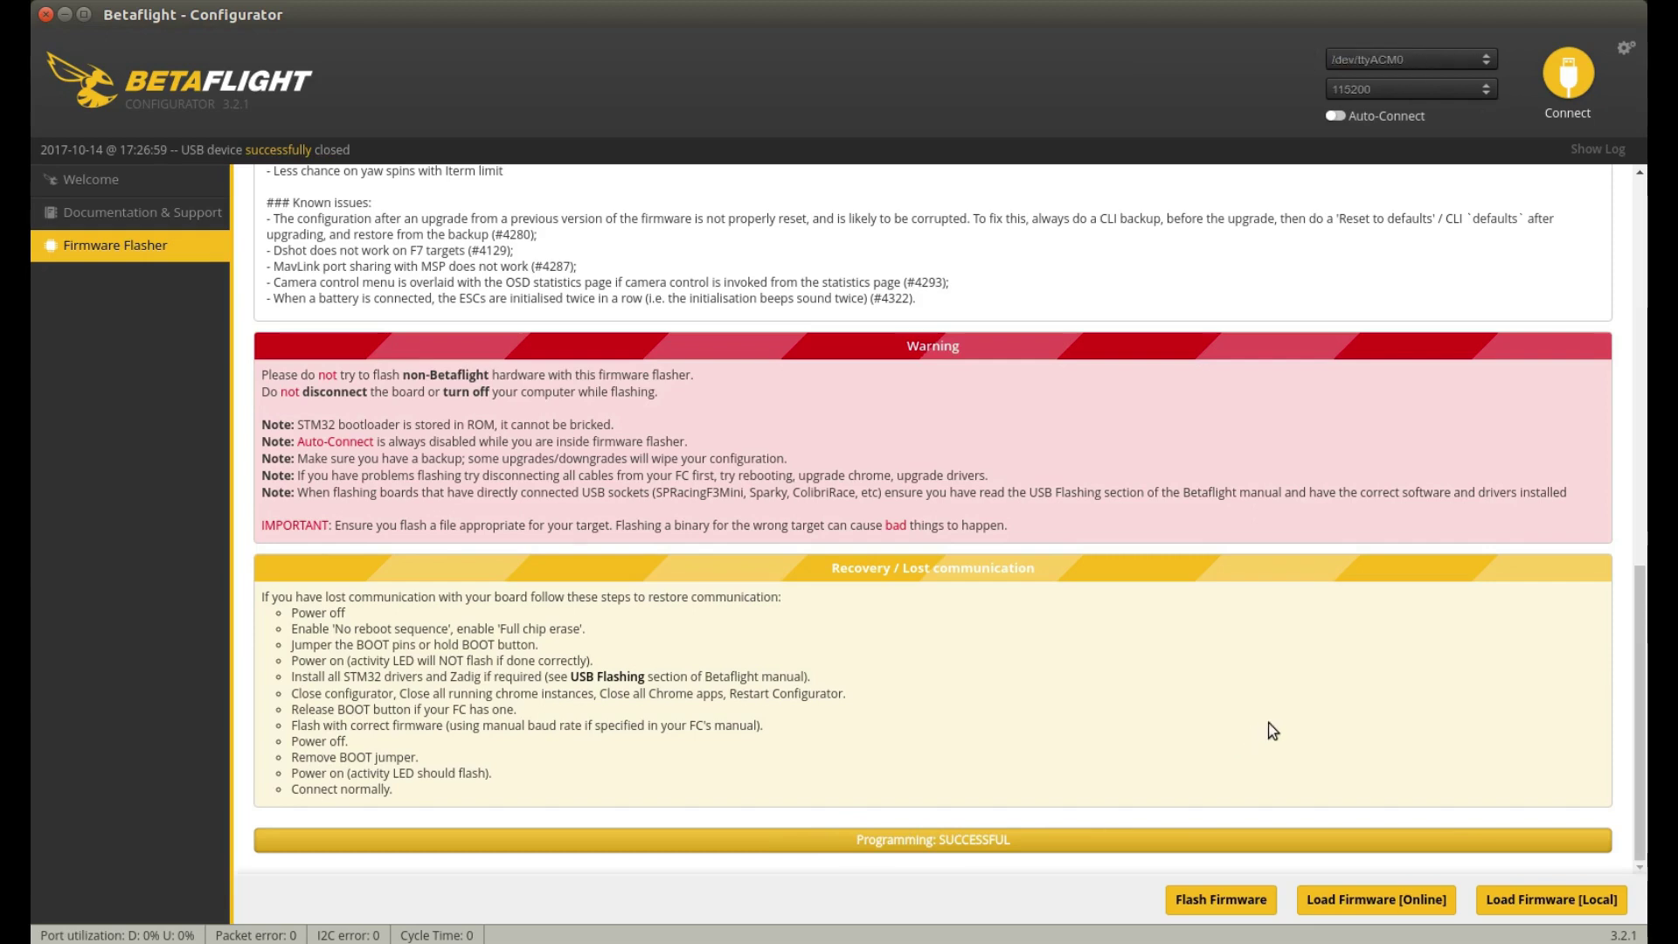
scroll(1269, 724, "up", 4)
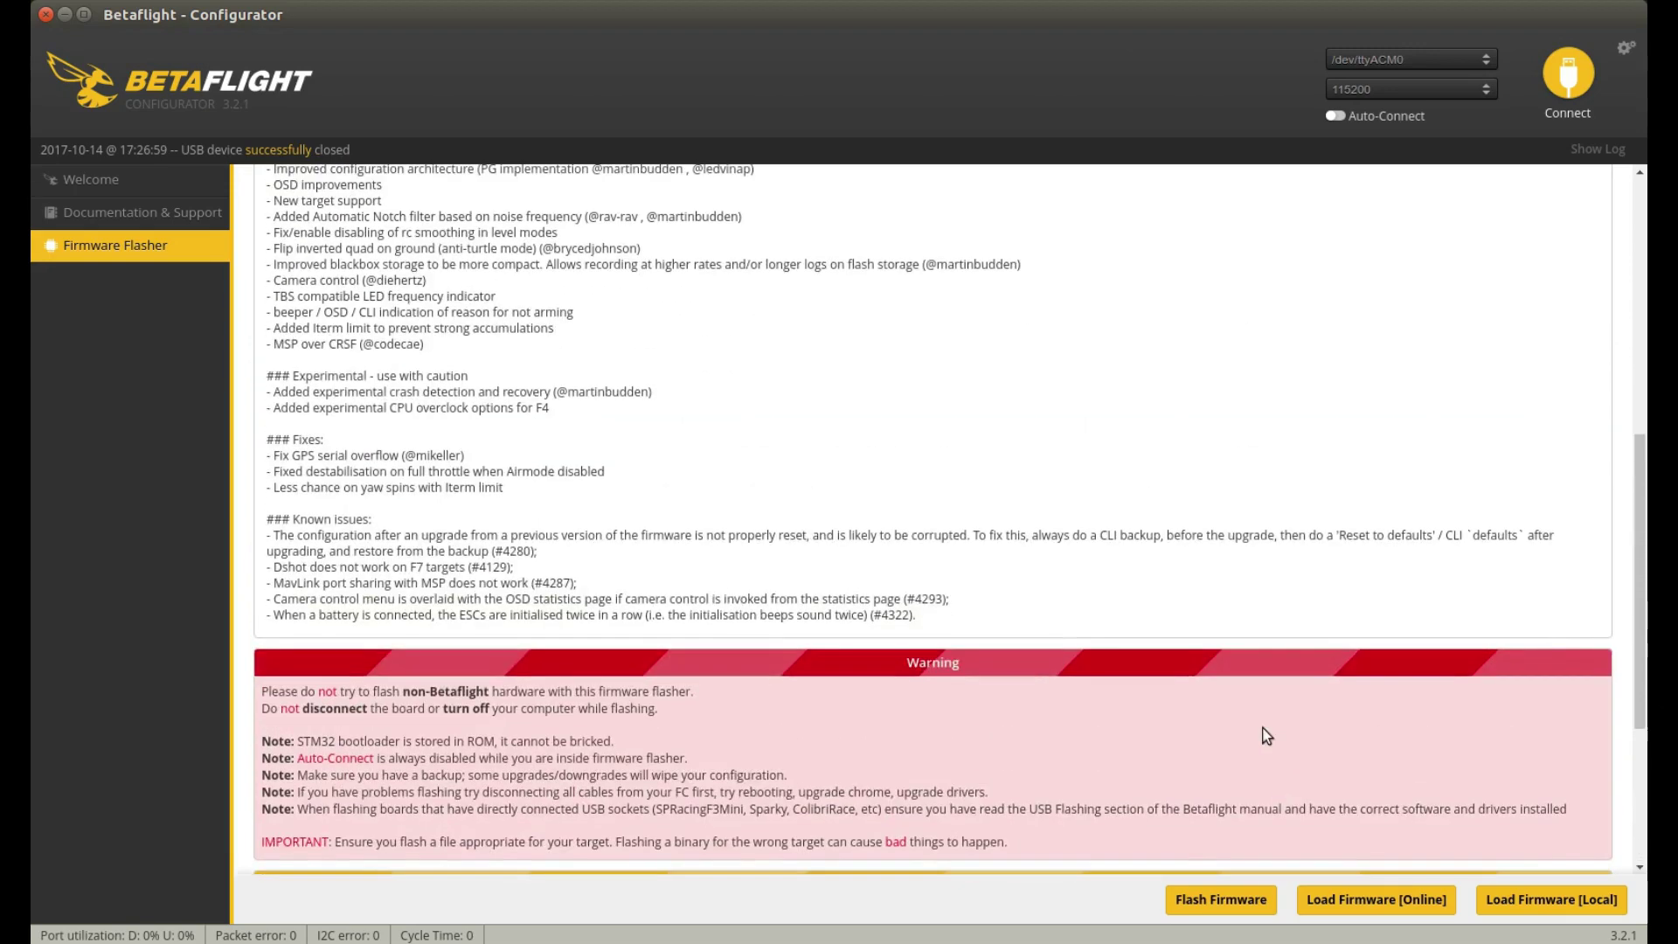
Reconnect to the board and run version in the command line to check the flashed firmware.
left_click(1568, 80)
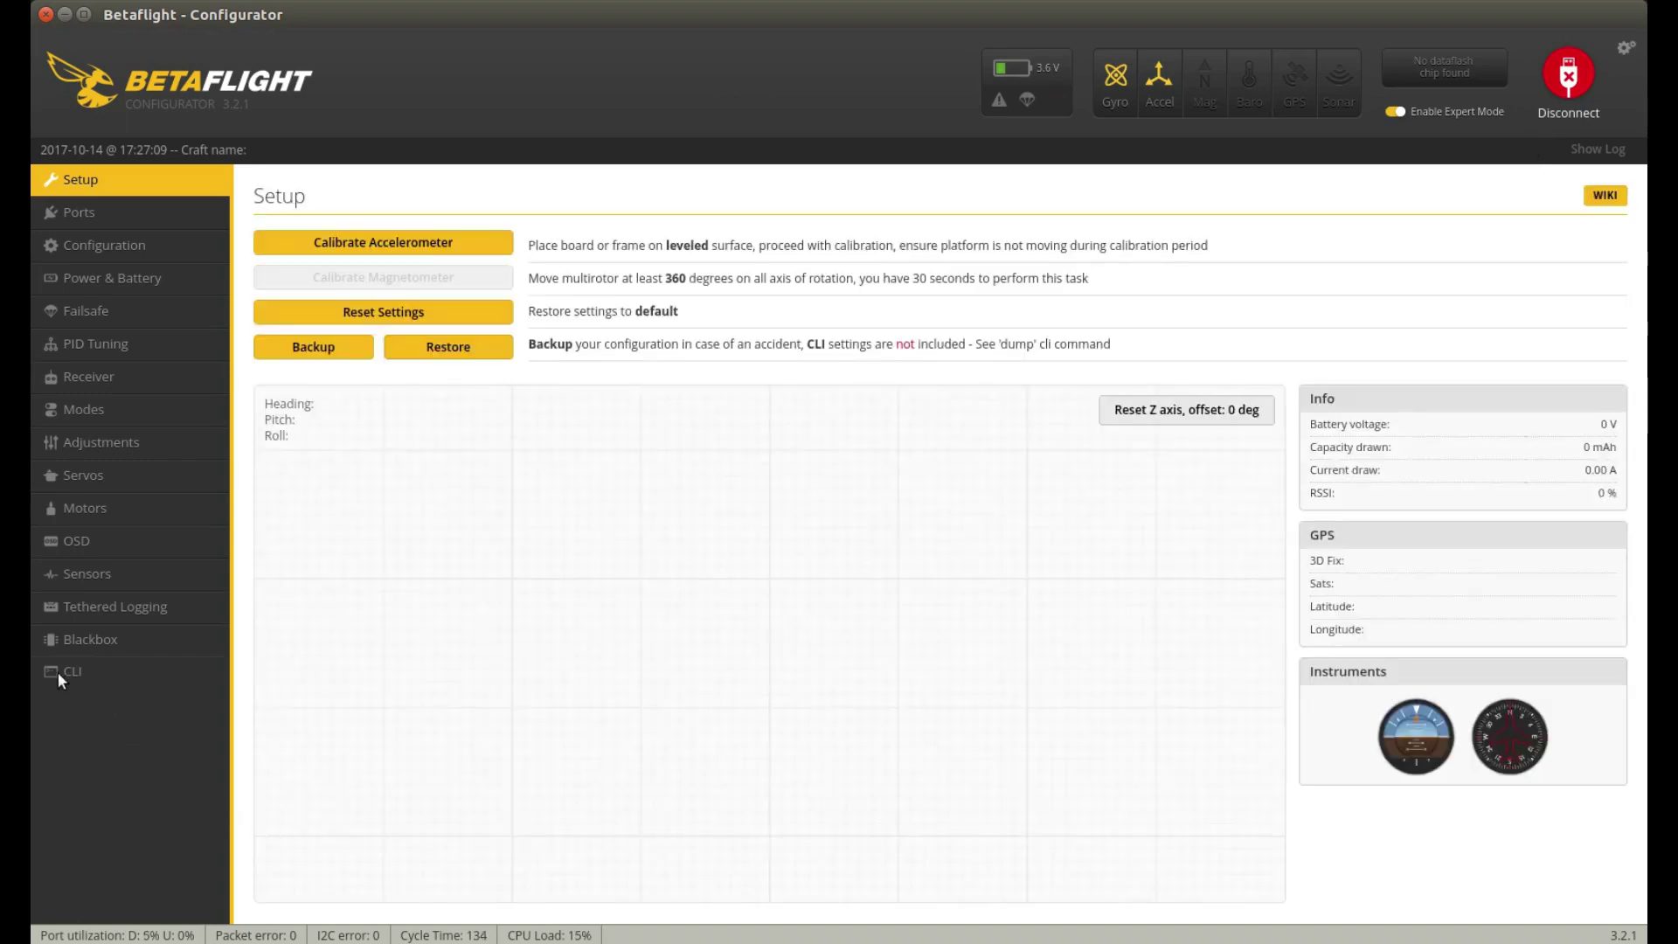
left_click(61, 669)
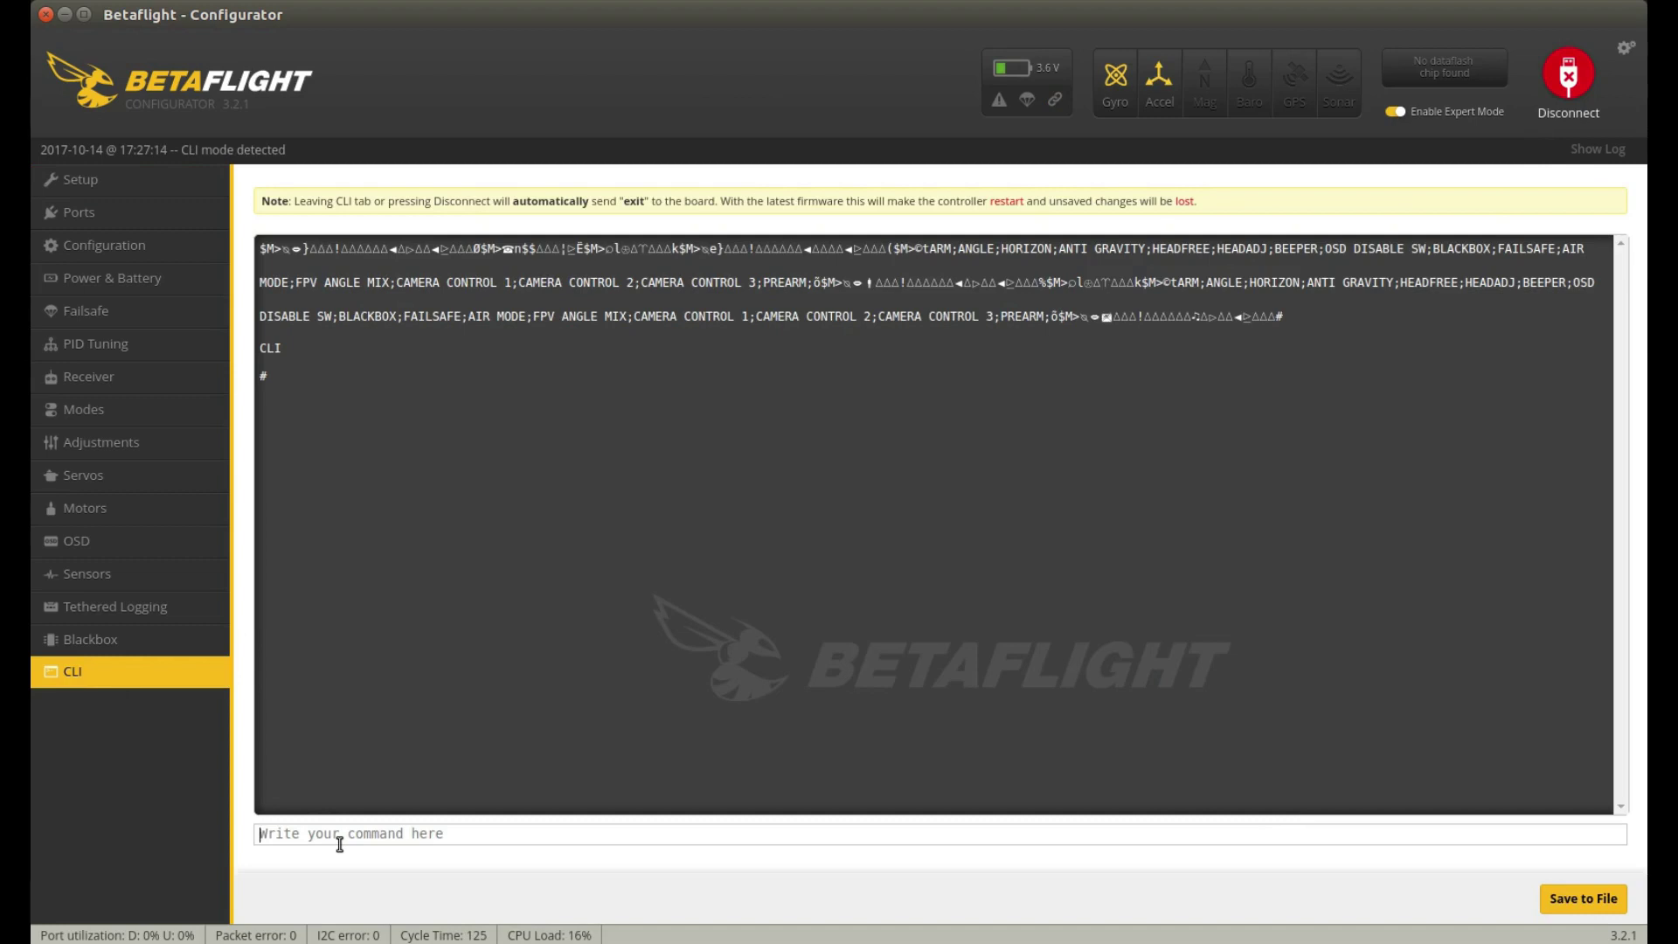
type("version")
key("Return")
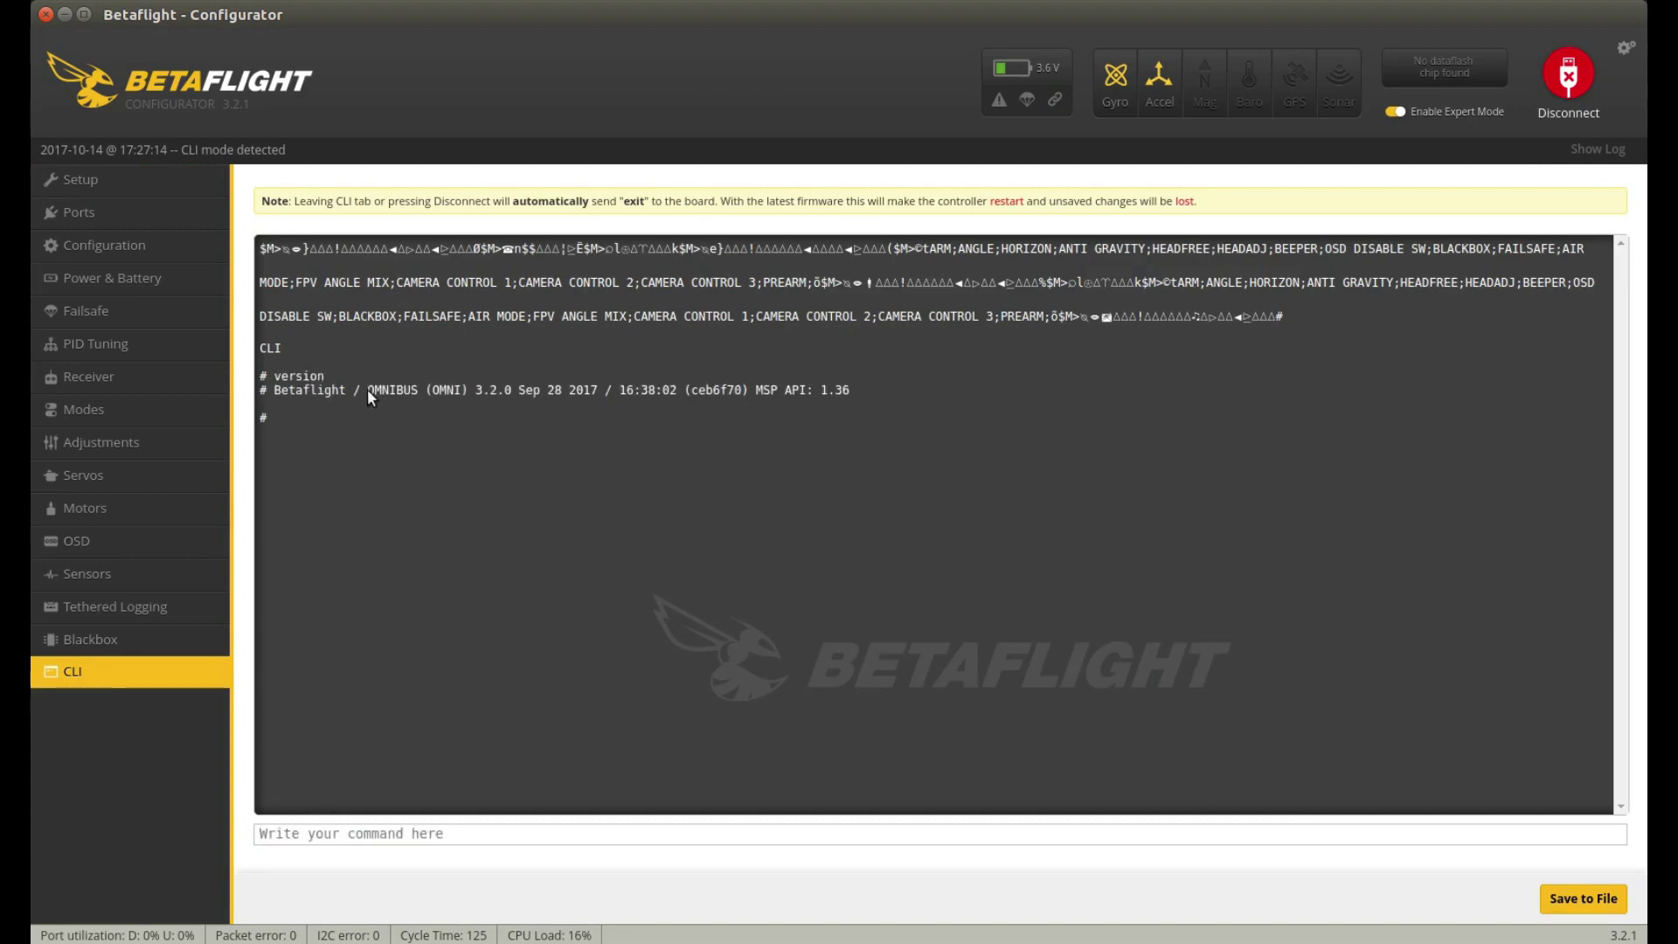
left_click(510, 466)
Switch to the gedit backup and copy the settings from the name Lizard95 line through the final profile 0 line.
key("alt+Tab")
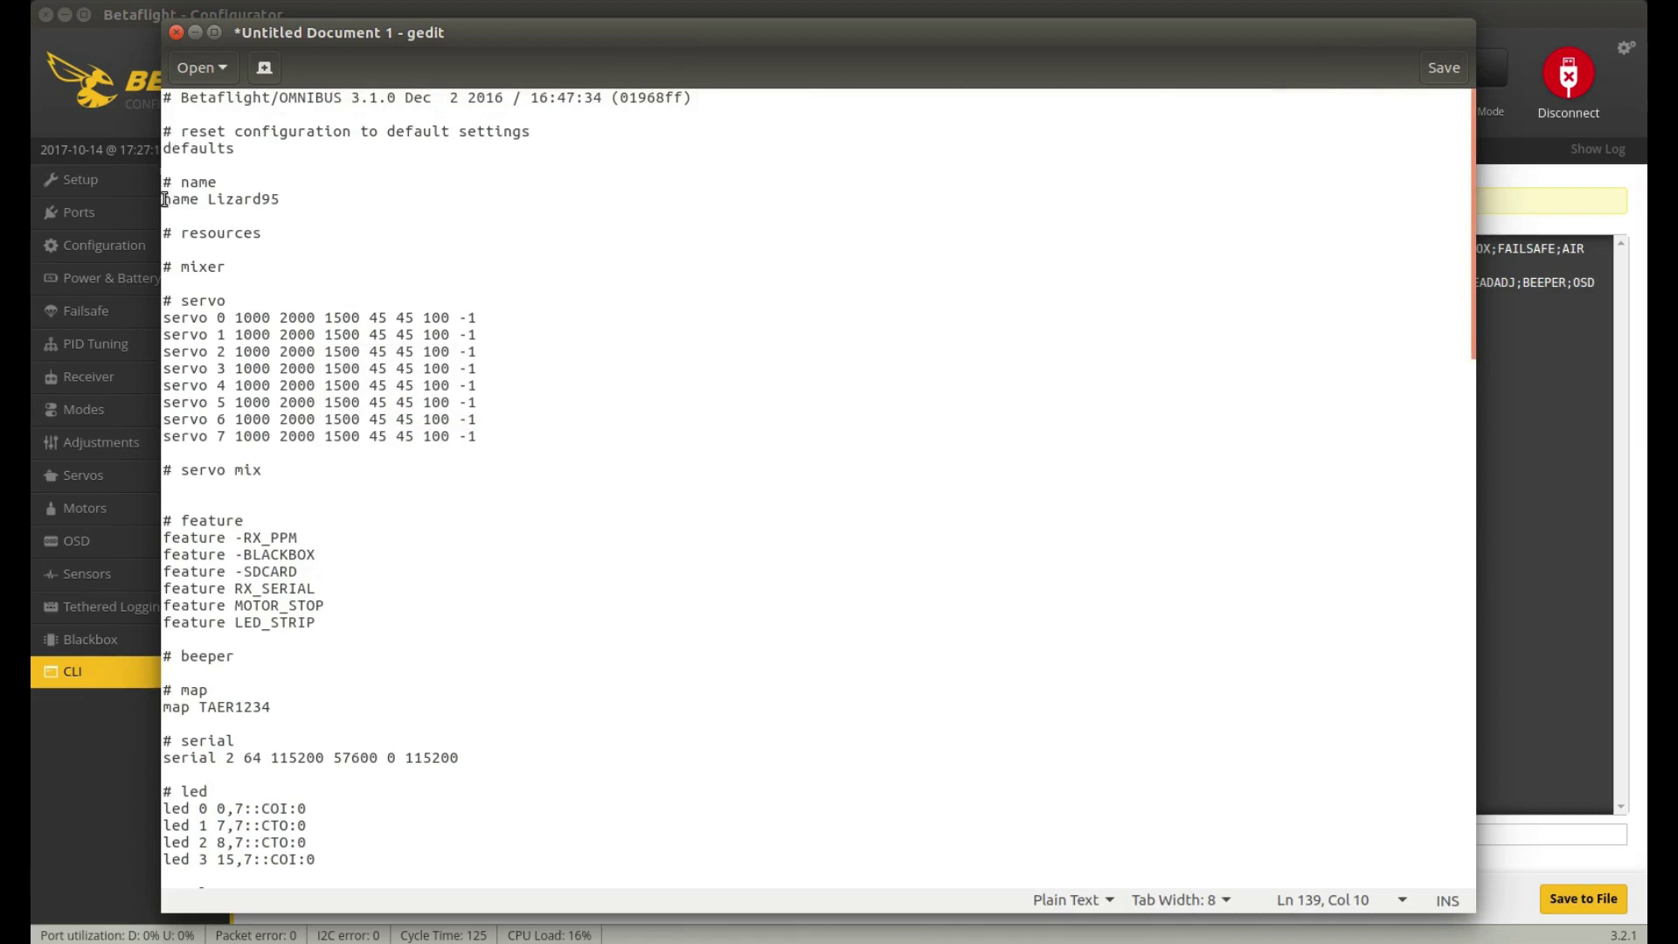
left_click_drag(167, 198, 385, 922)
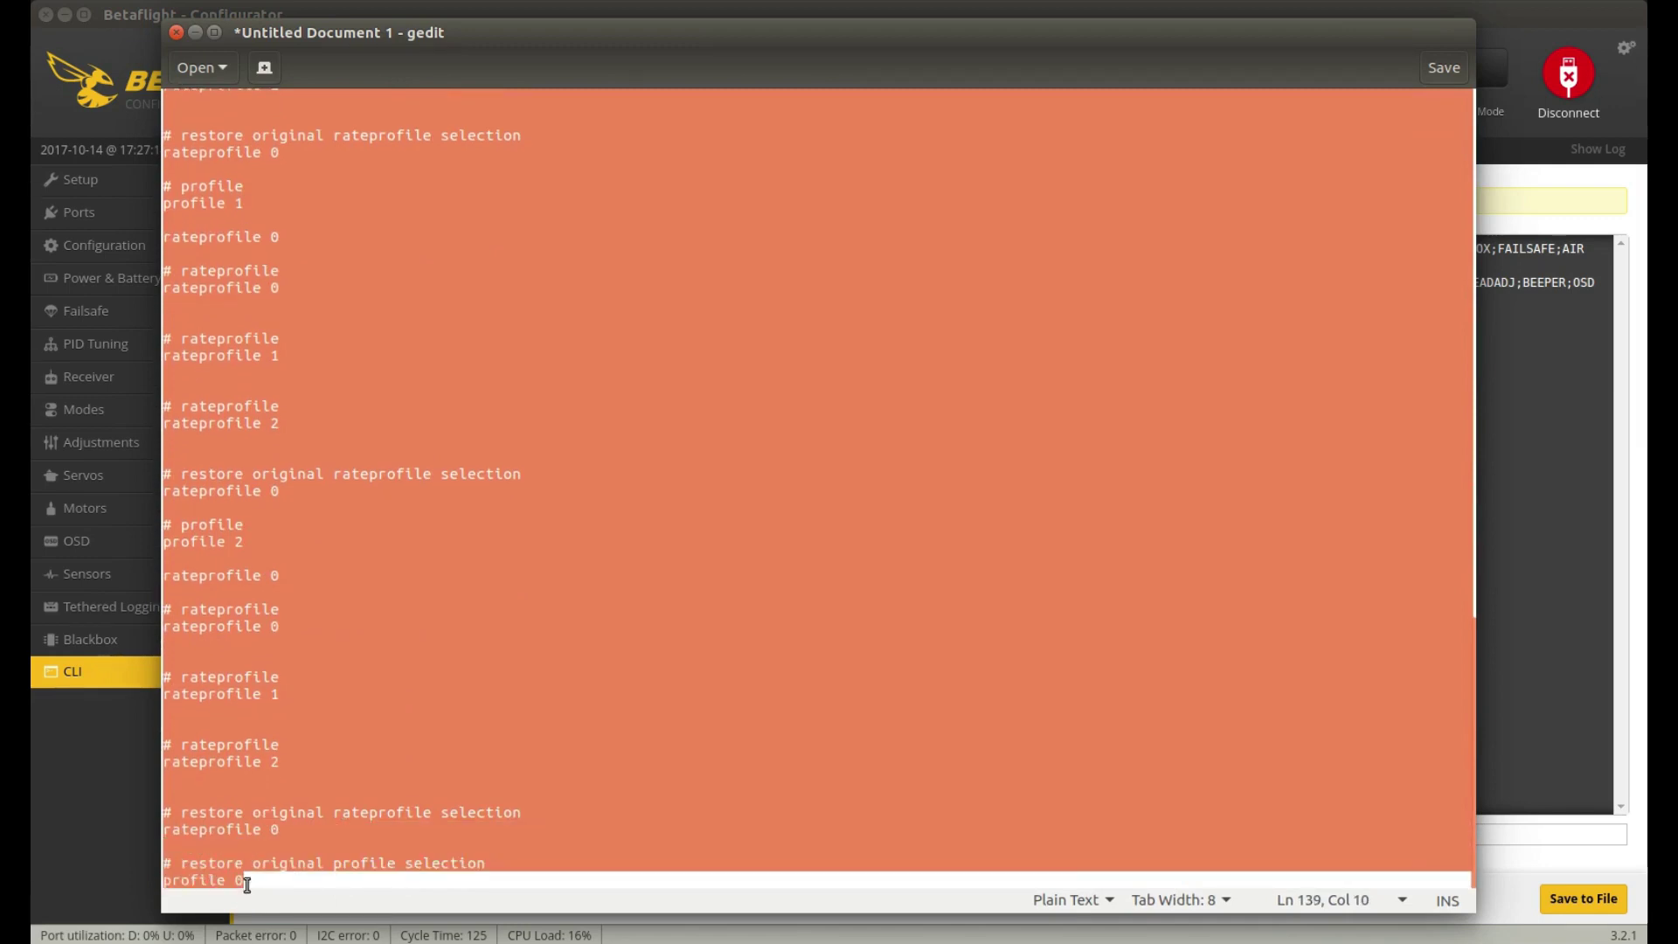
right_click(246, 543)
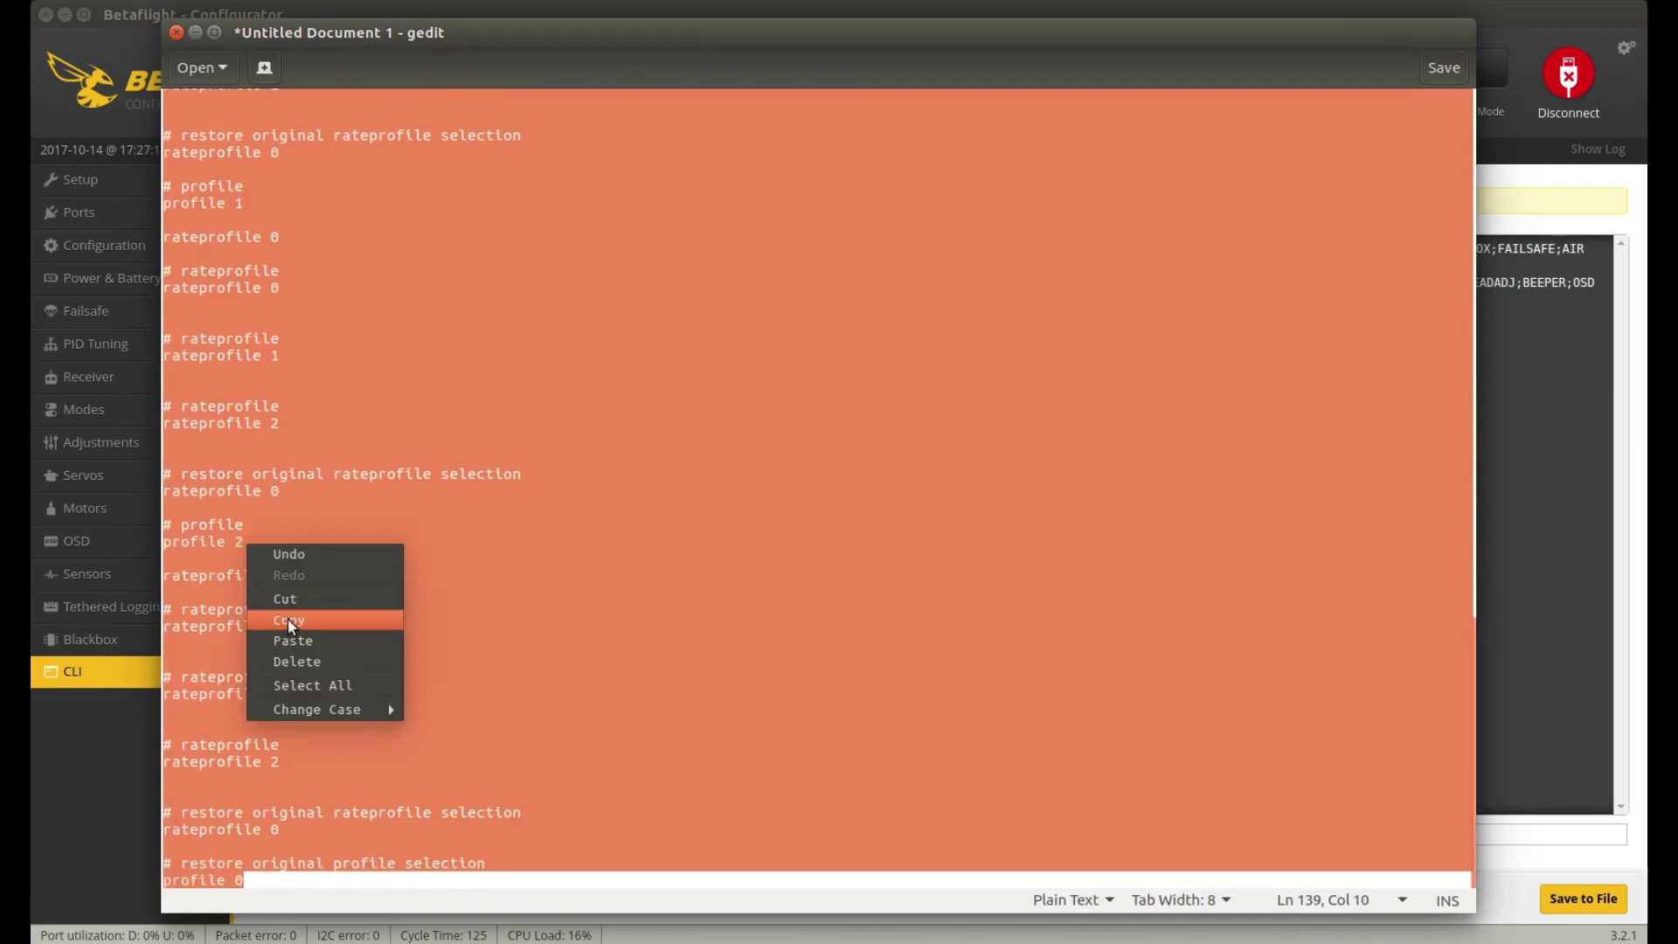
left_click(288, 621)
Return to Betaflight Configurator, run the copied settings in the command line, and review the output for errors.
key("alt+Tab")
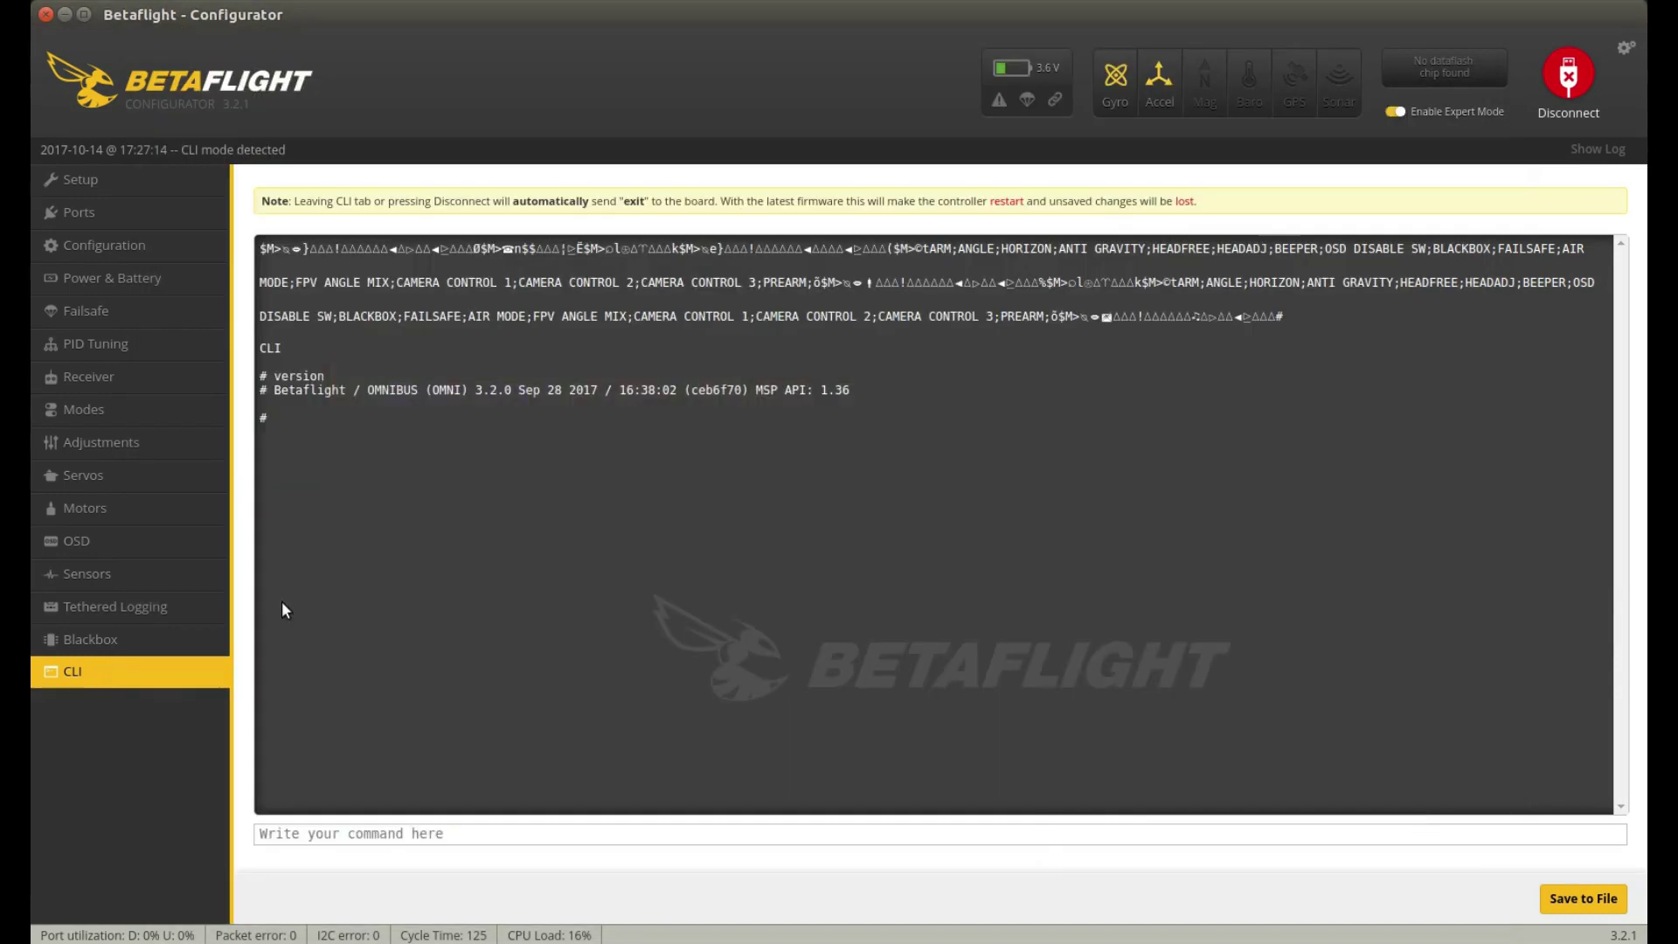
left_click(313, 836)
key("ctrl+v")
key("Return")
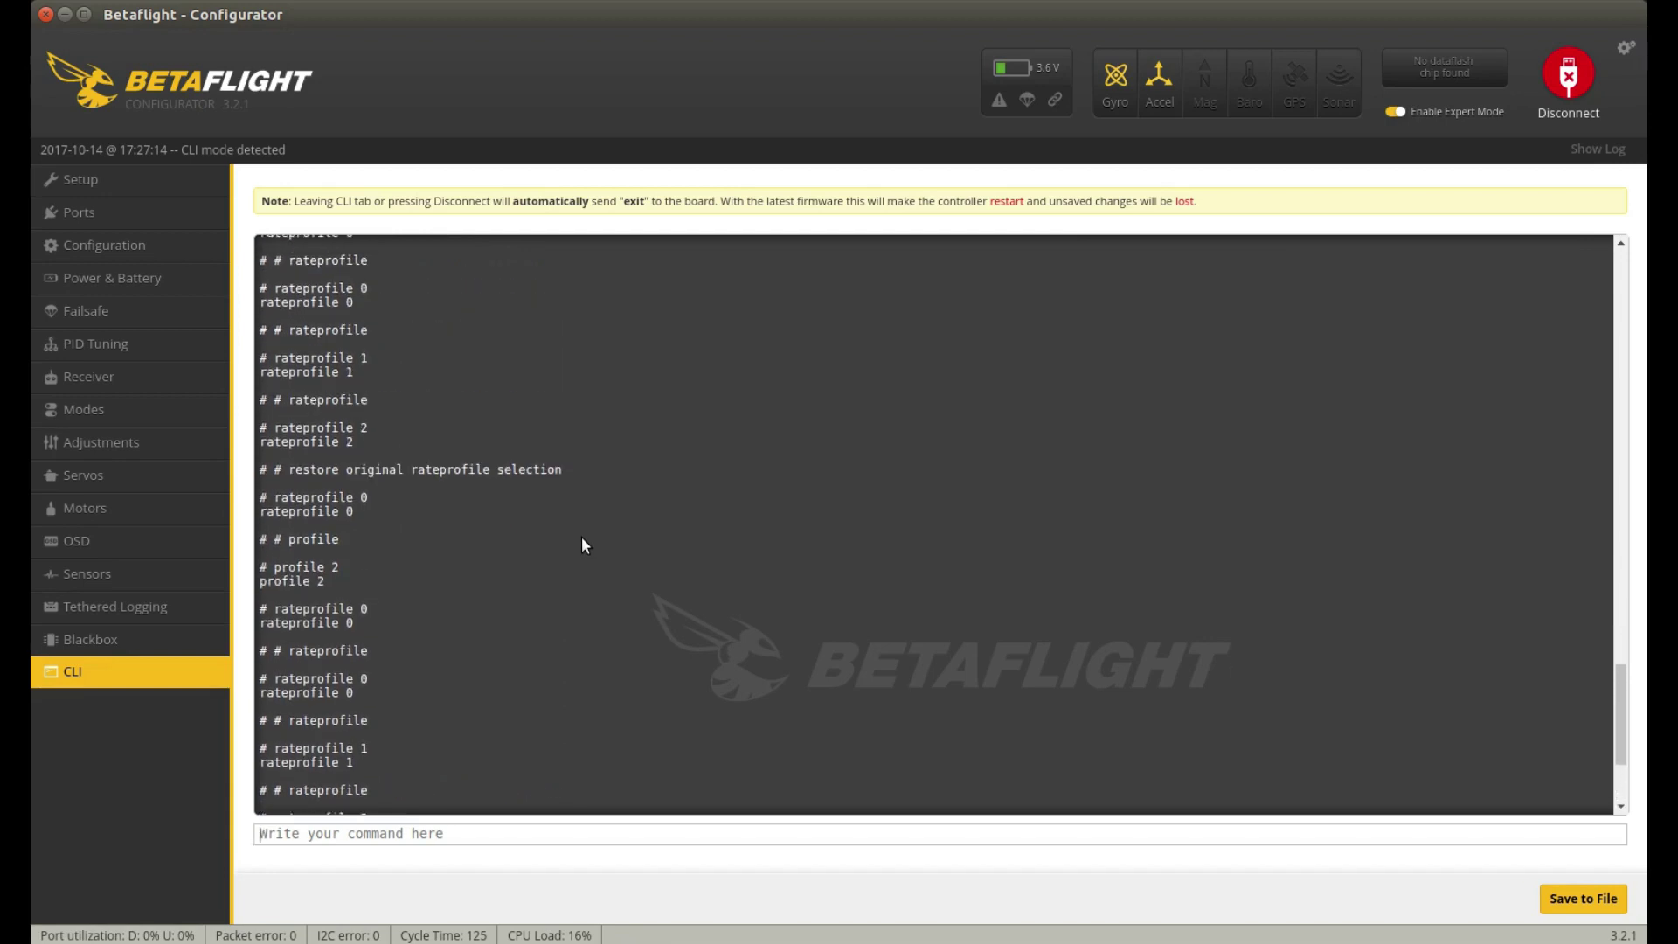
scroll(581, 537, "up", 10)
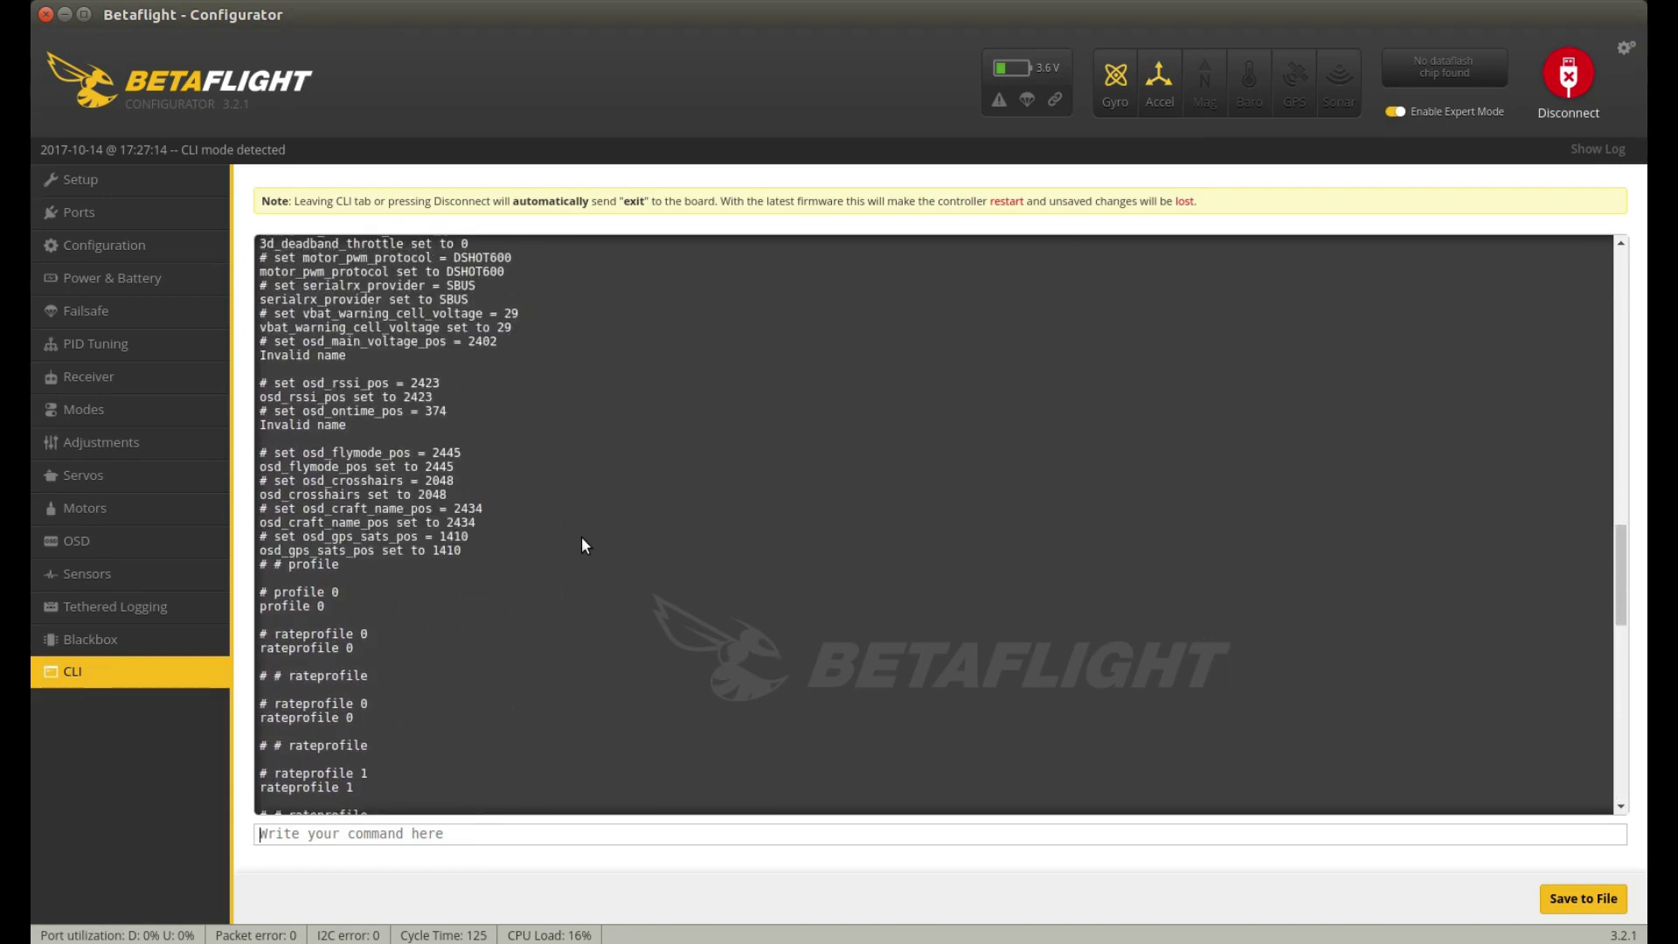
scroll(582, 538, "up", 10)
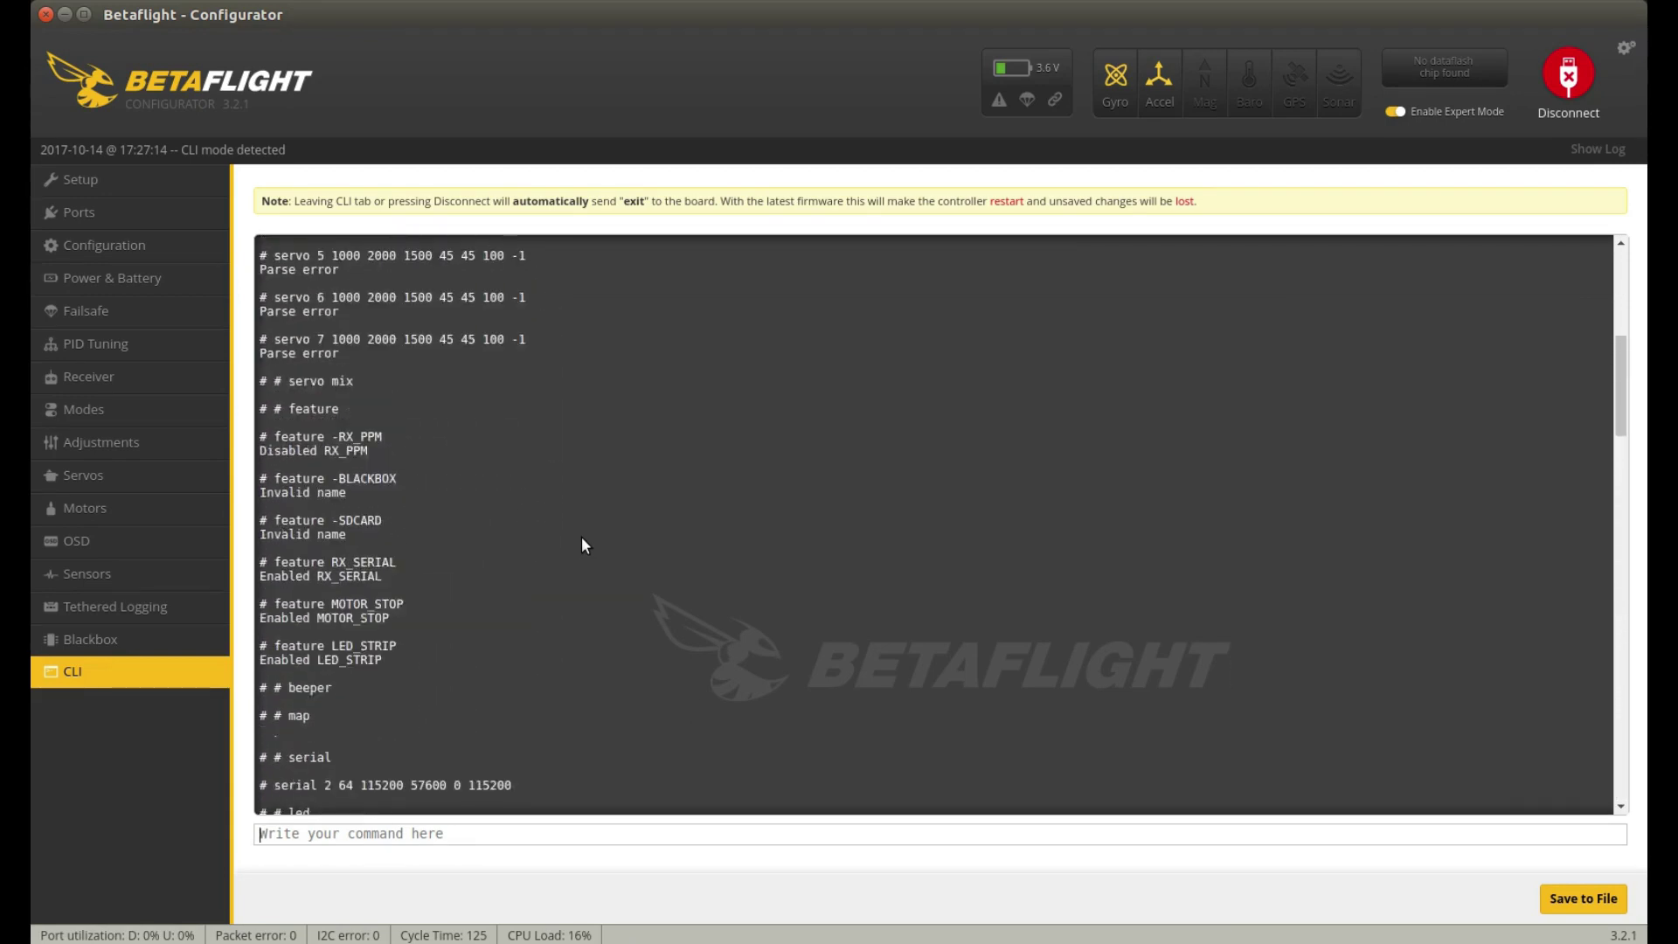
scroll(583, 545, "up", 5)
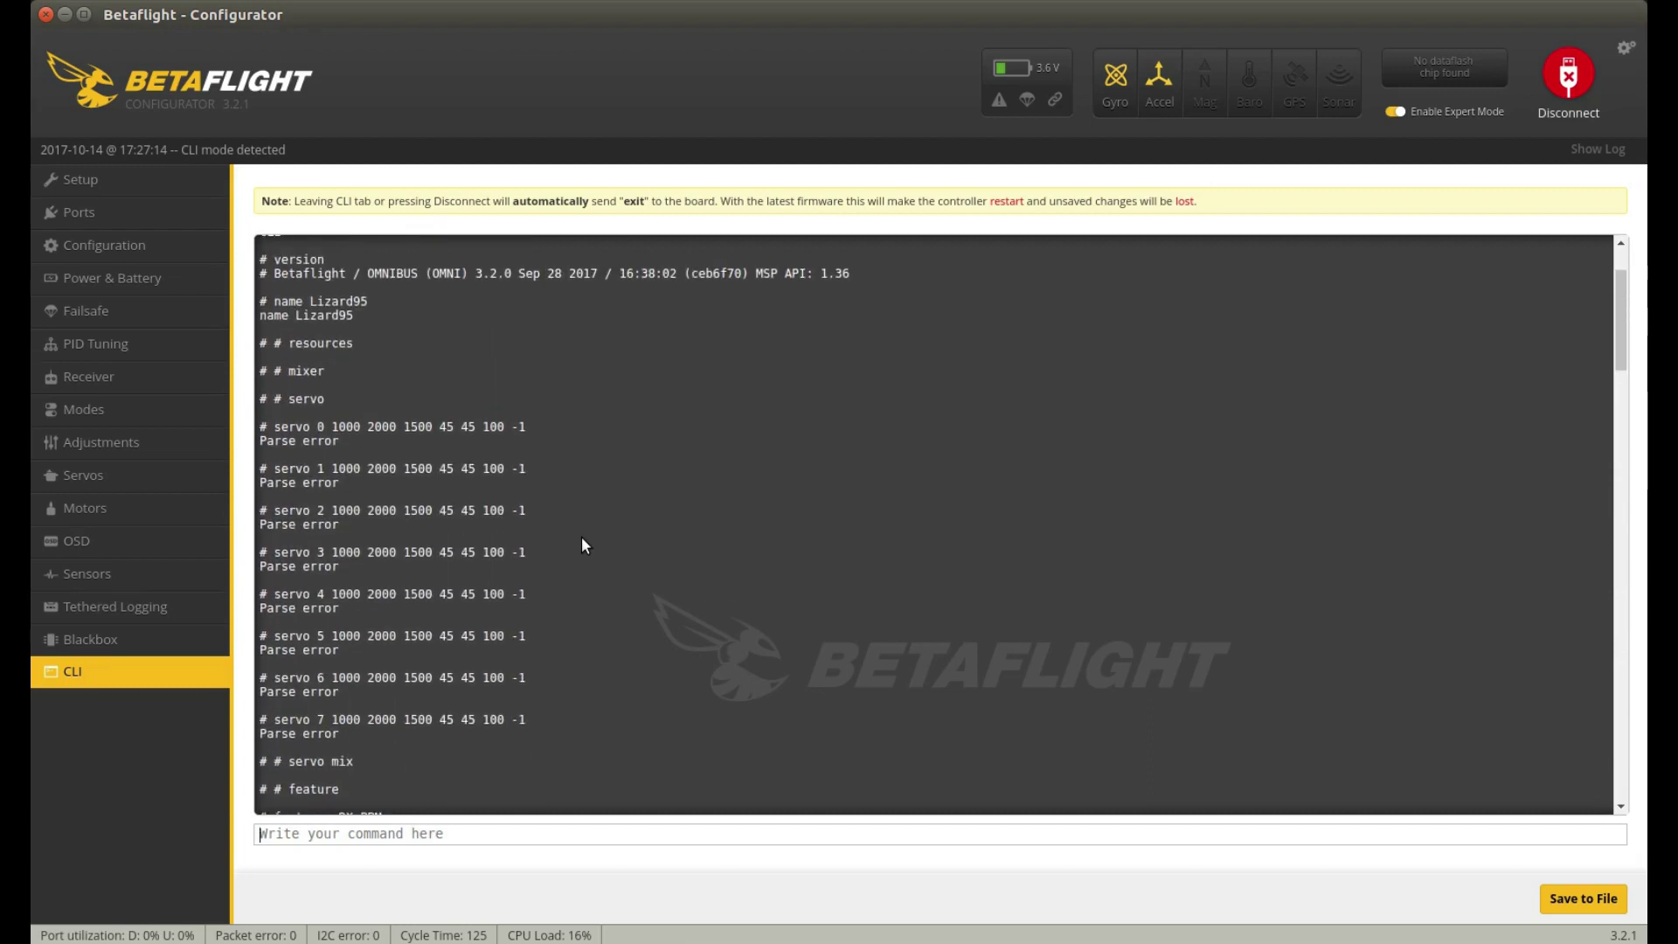
scroll(584, 545, "up", 3)
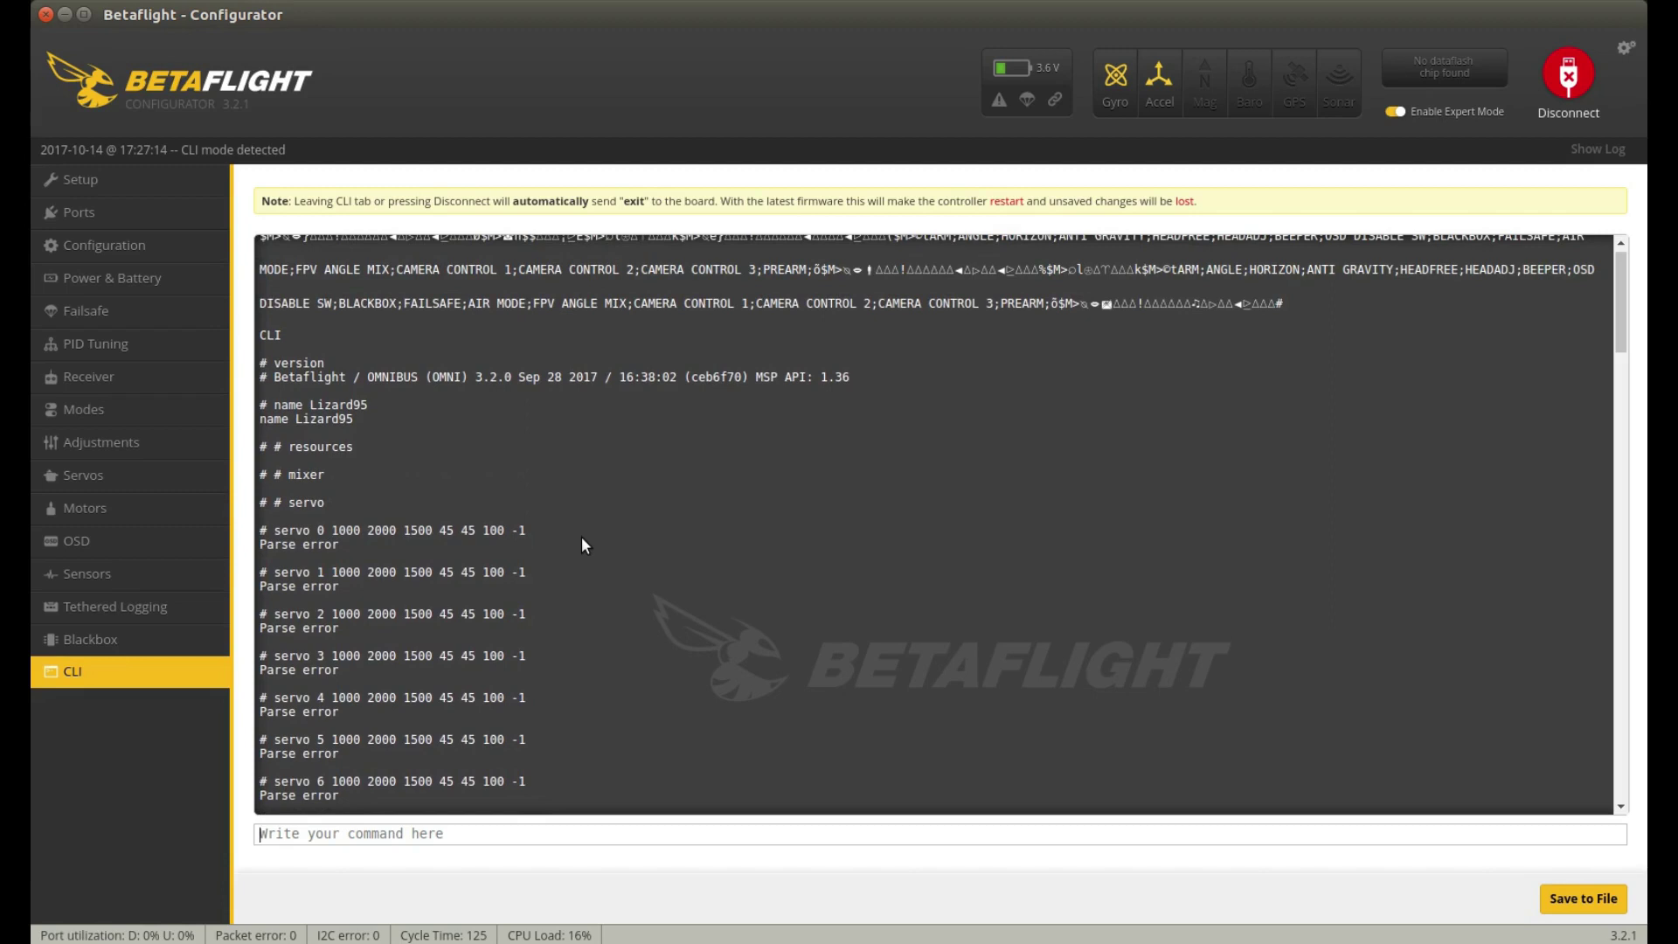
Compare the servo lines at the start of the command line output with the matching section of the gedit backup.
scroll(583, 546, "up", 1)
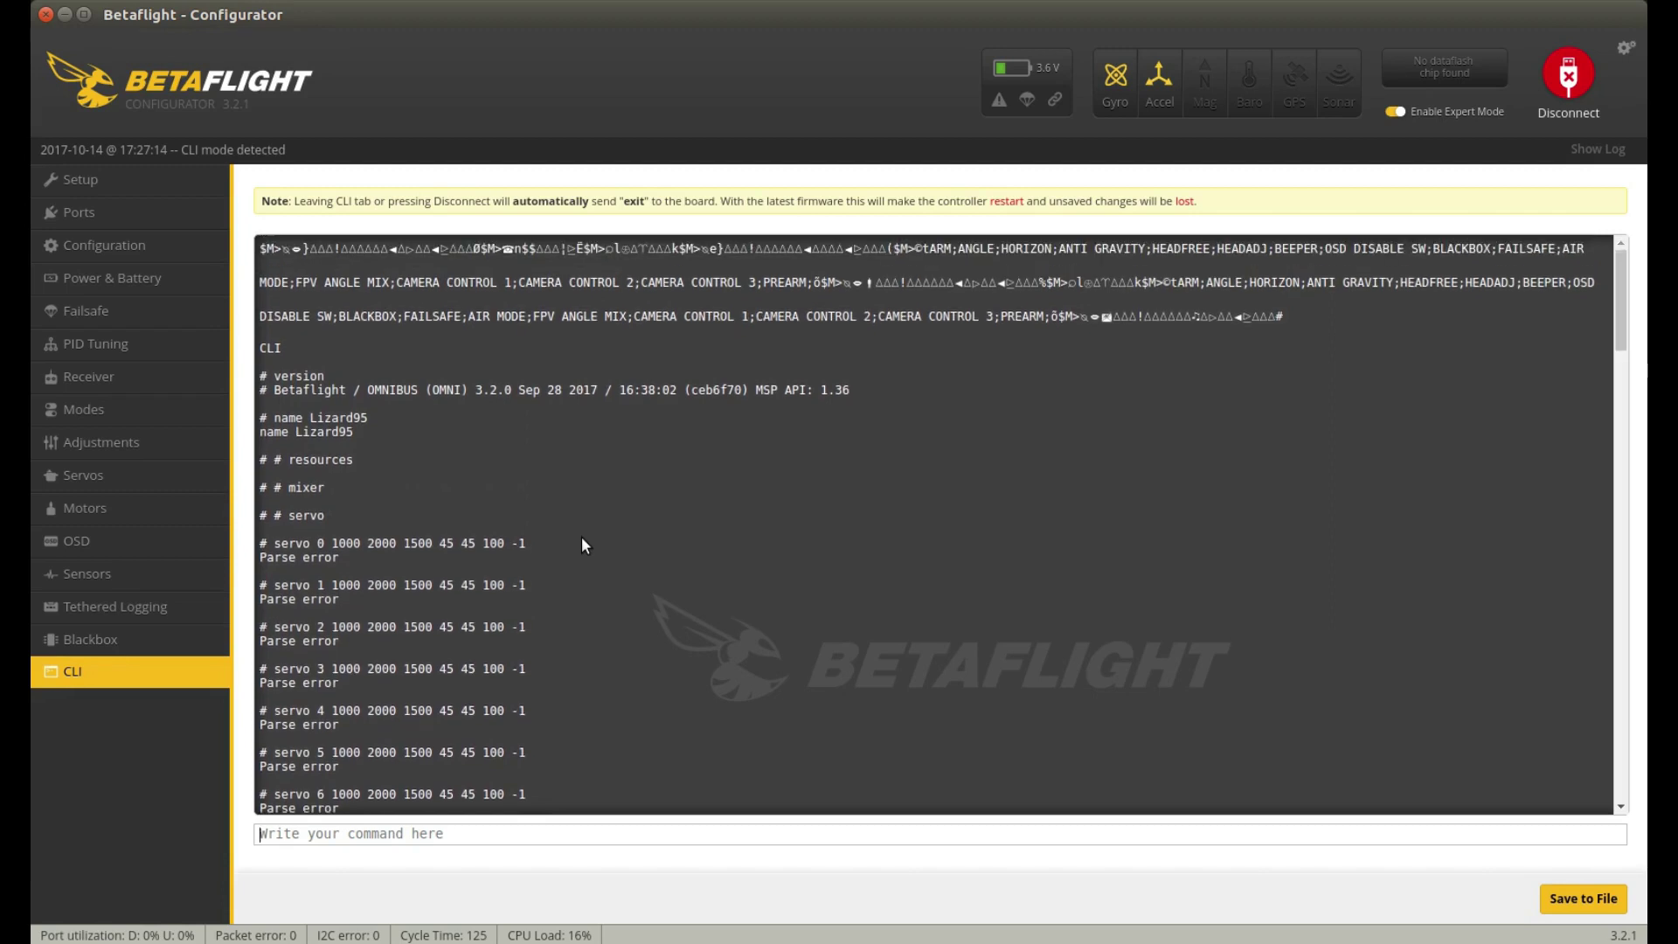
scroll(582, 539, "down", 3)
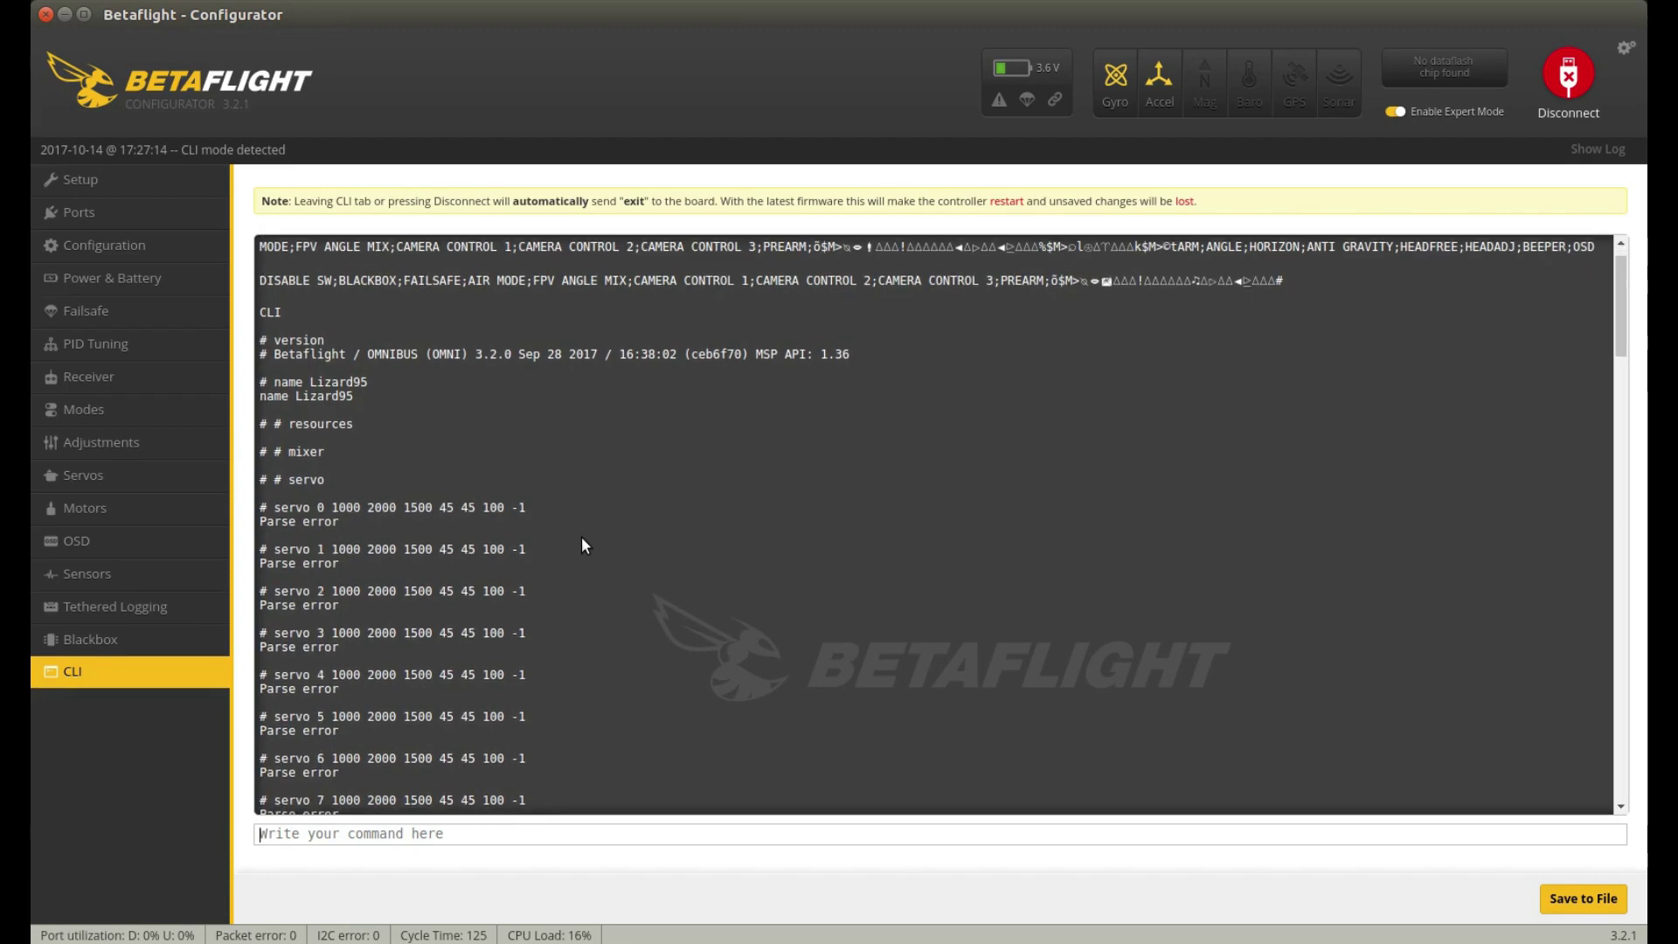
key("alt+Tab")
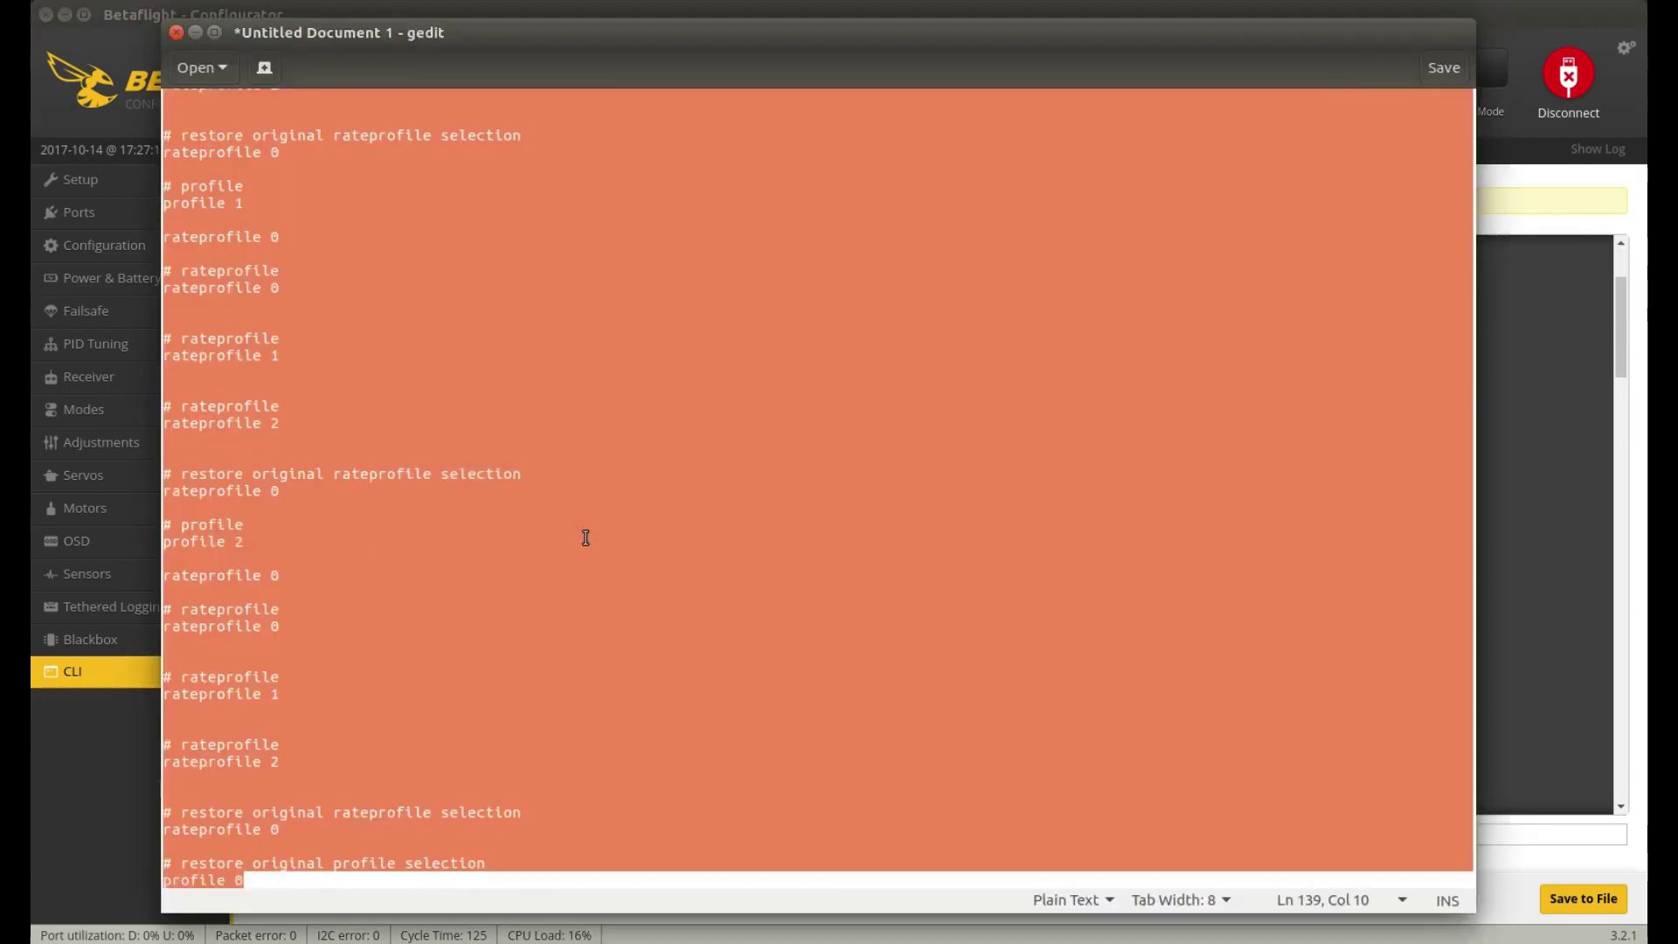
scroll(633, 433, "up", 10)
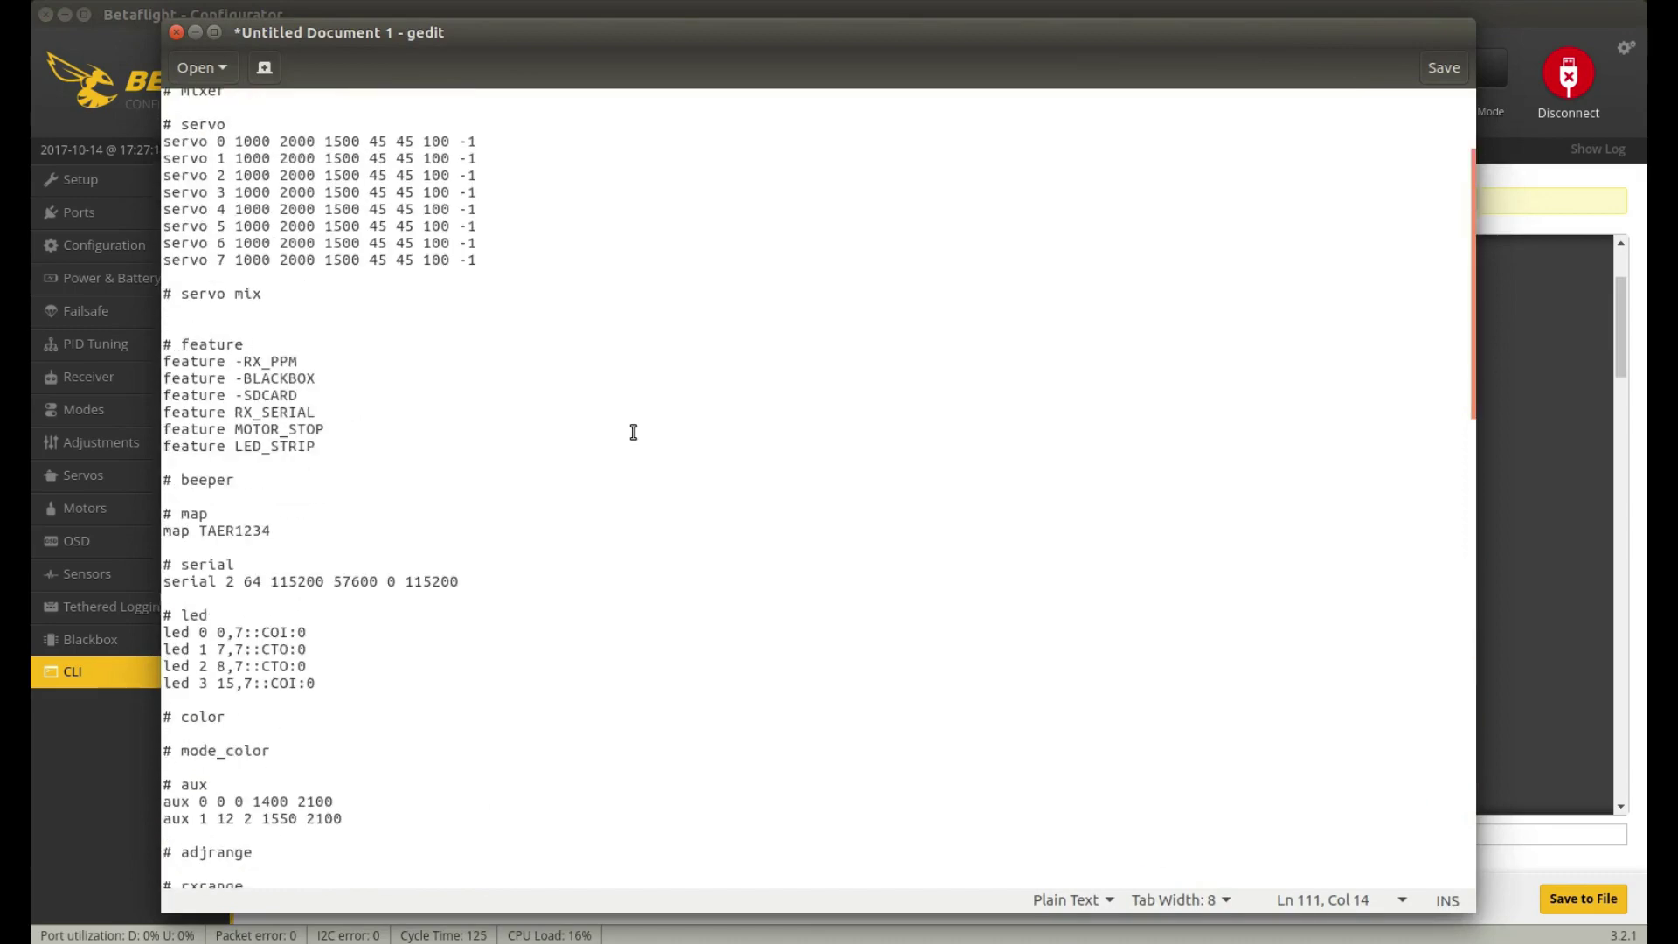
scroll(634, 433, "up", 4)
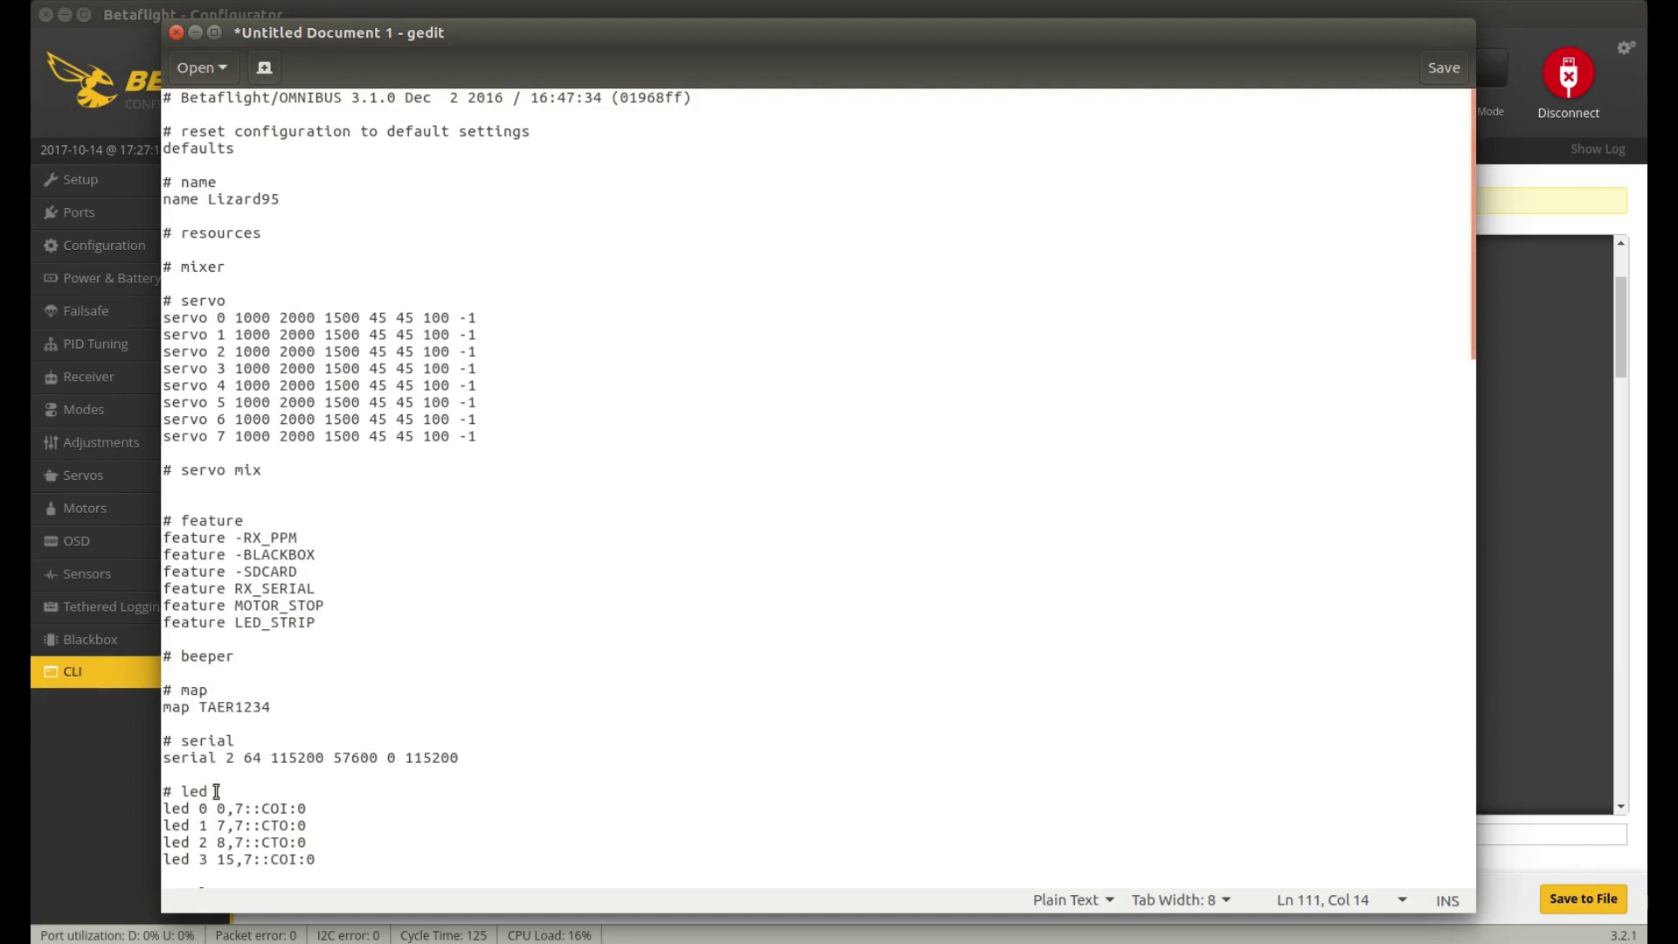
left_click(61, 777)
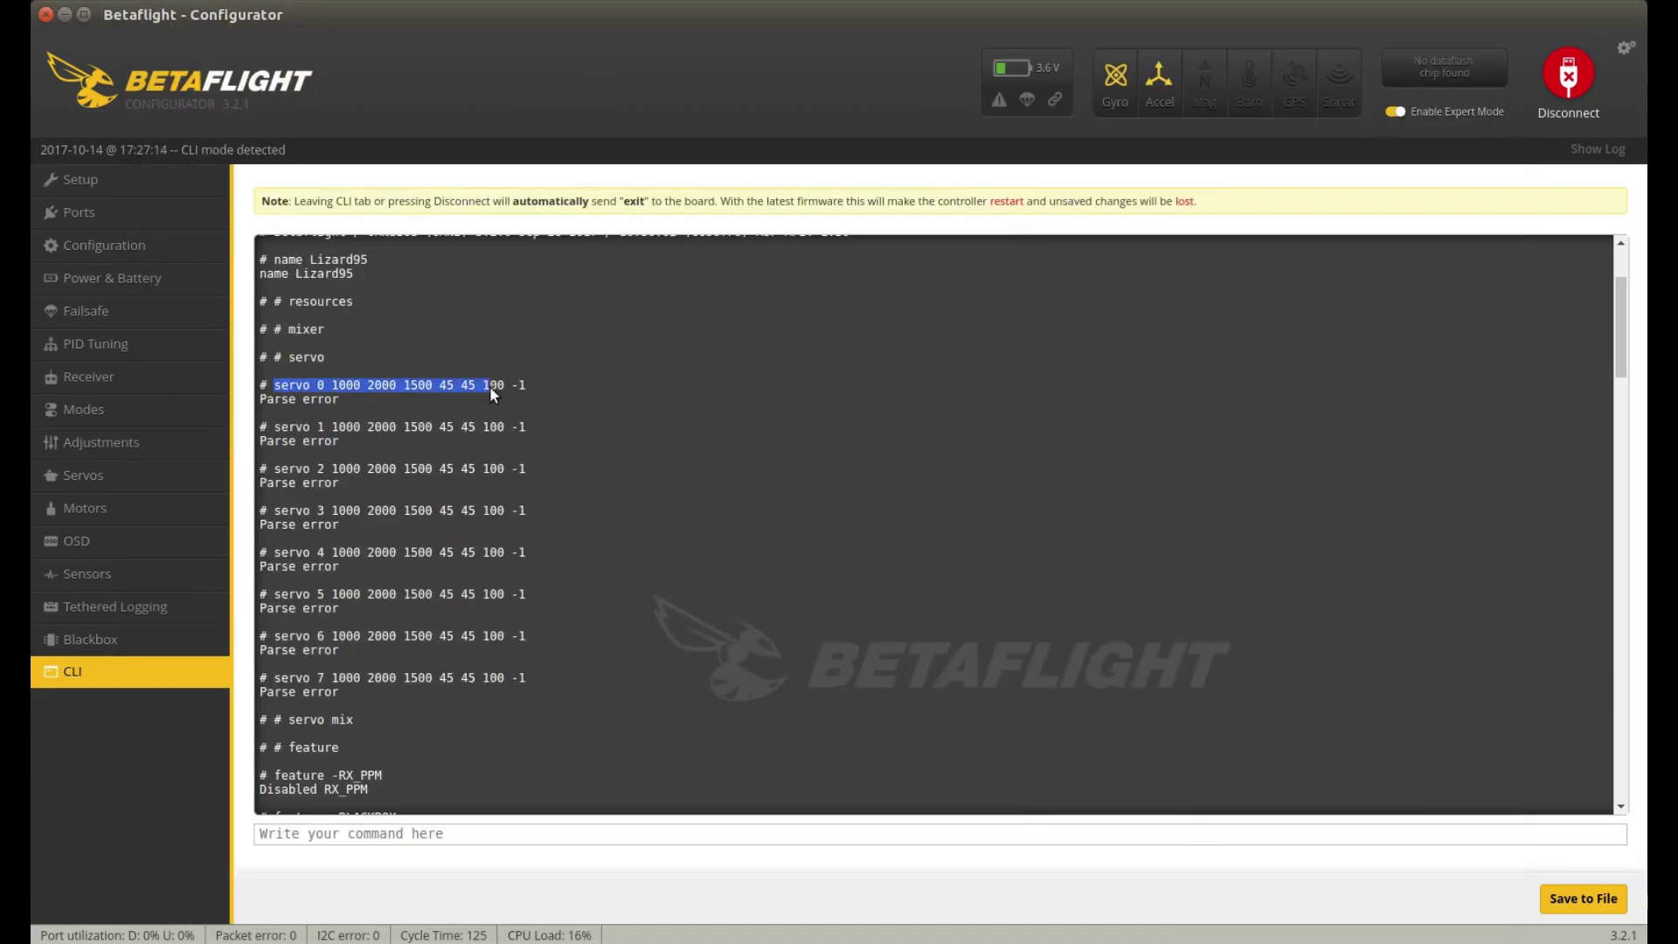
left_click(490, 422)
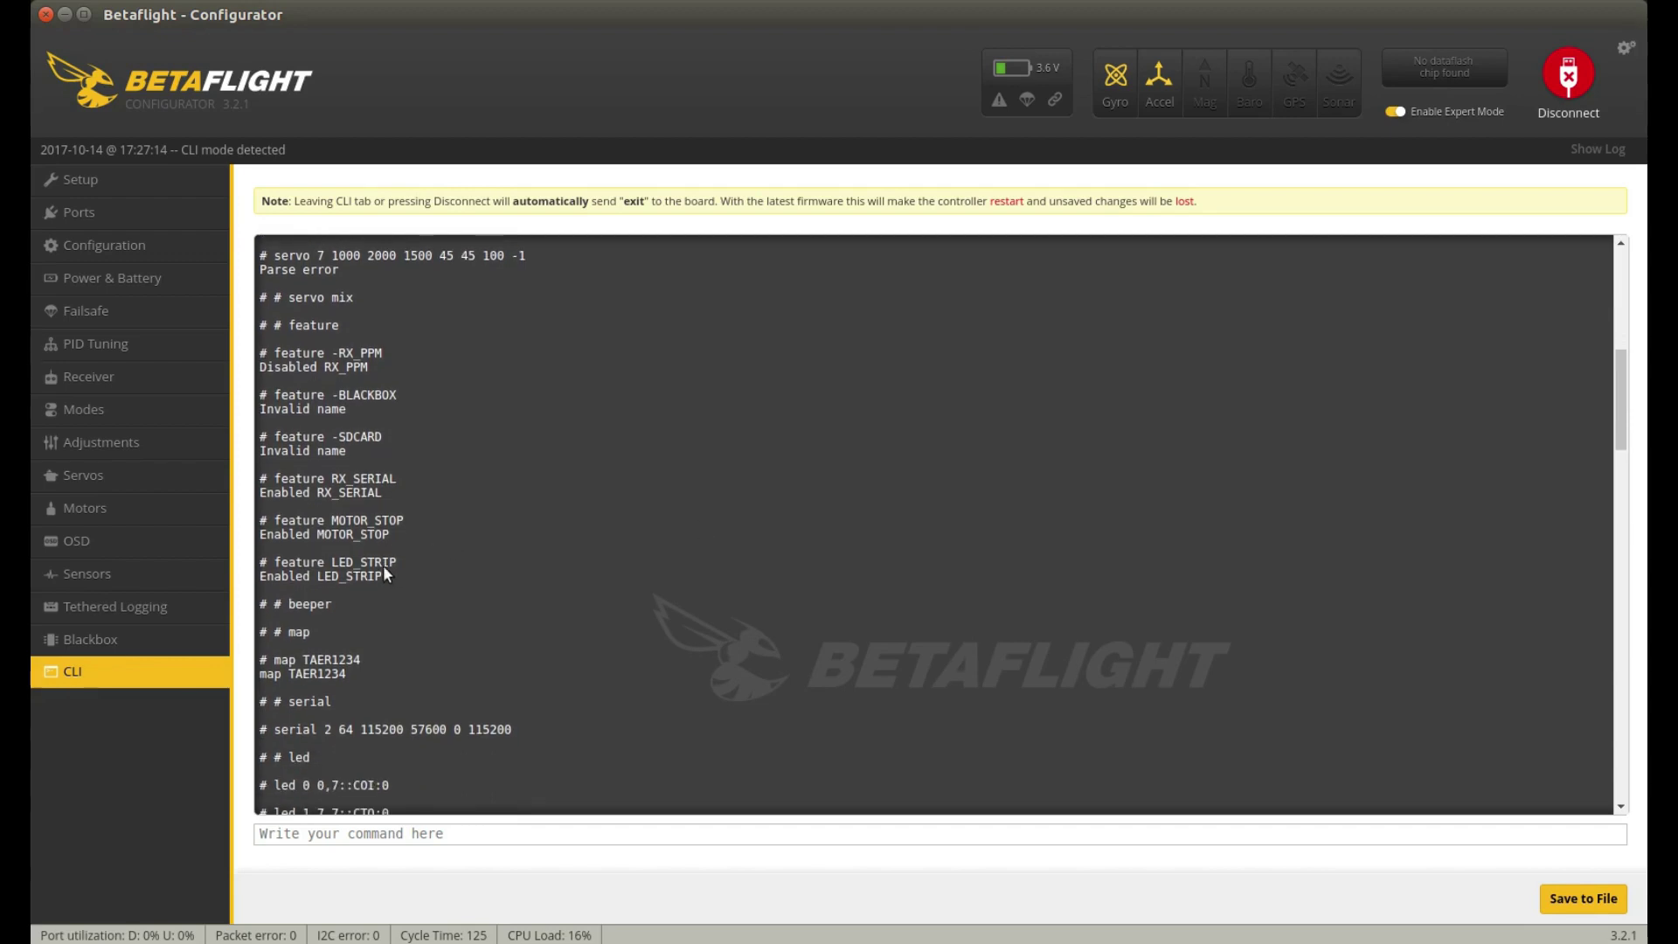
Check the rest of the command line output for rejected settings, from the feature lines through the final profile 0.
scroll(511, 563, "down", 5)
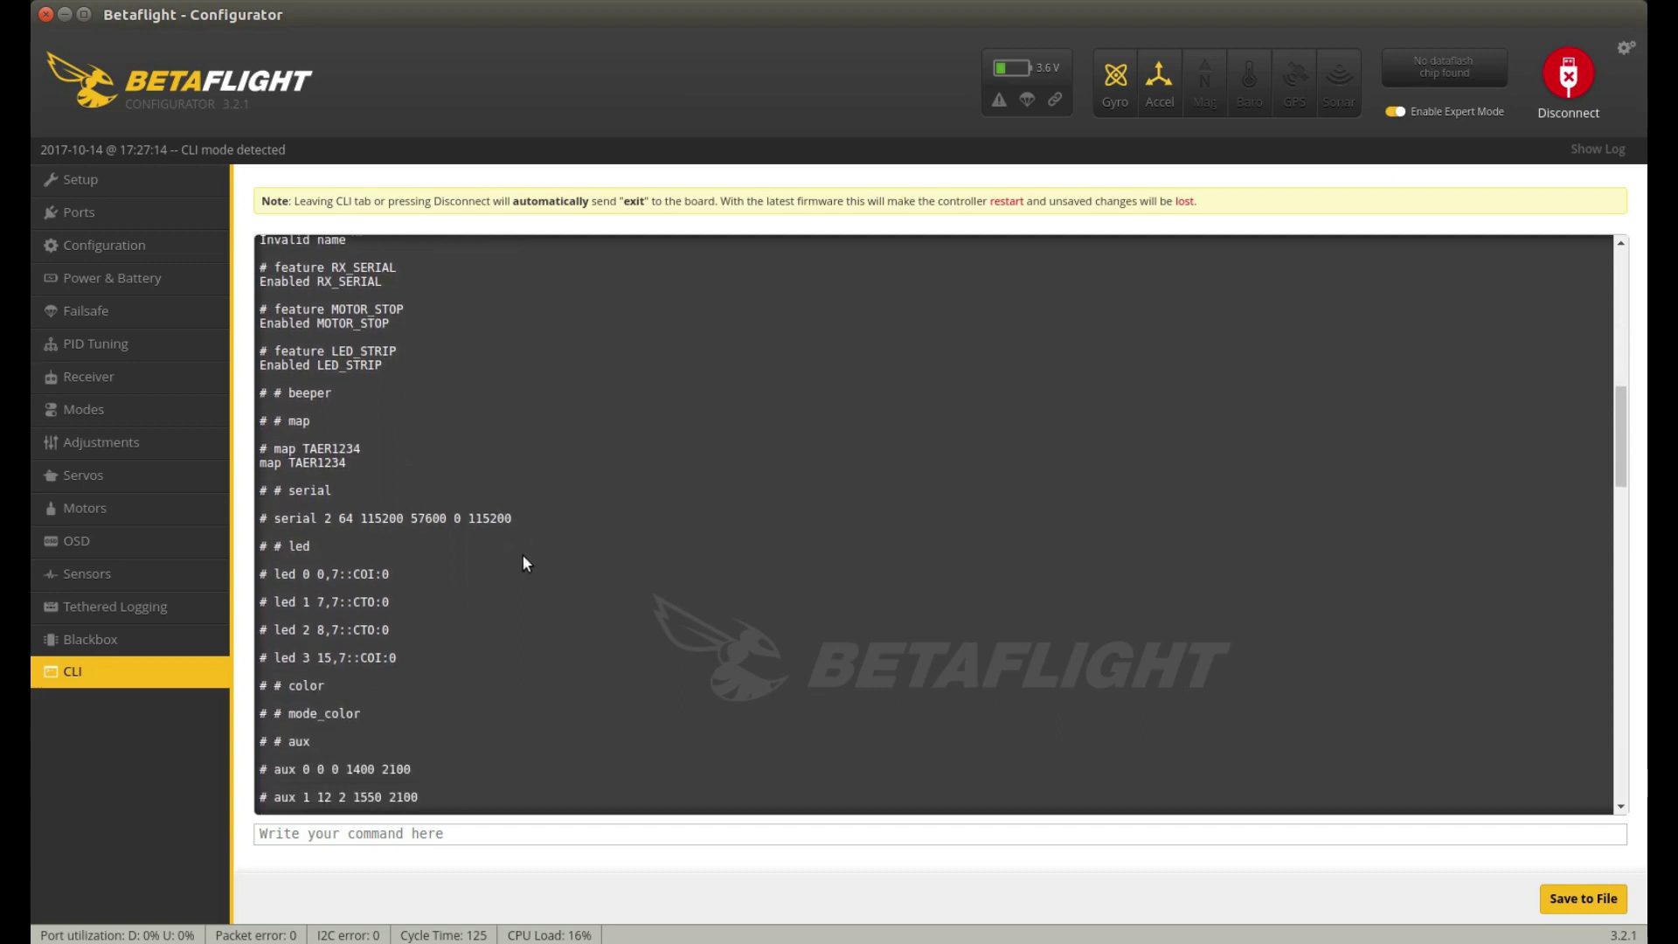
scroll(523, 557, "down", 7)
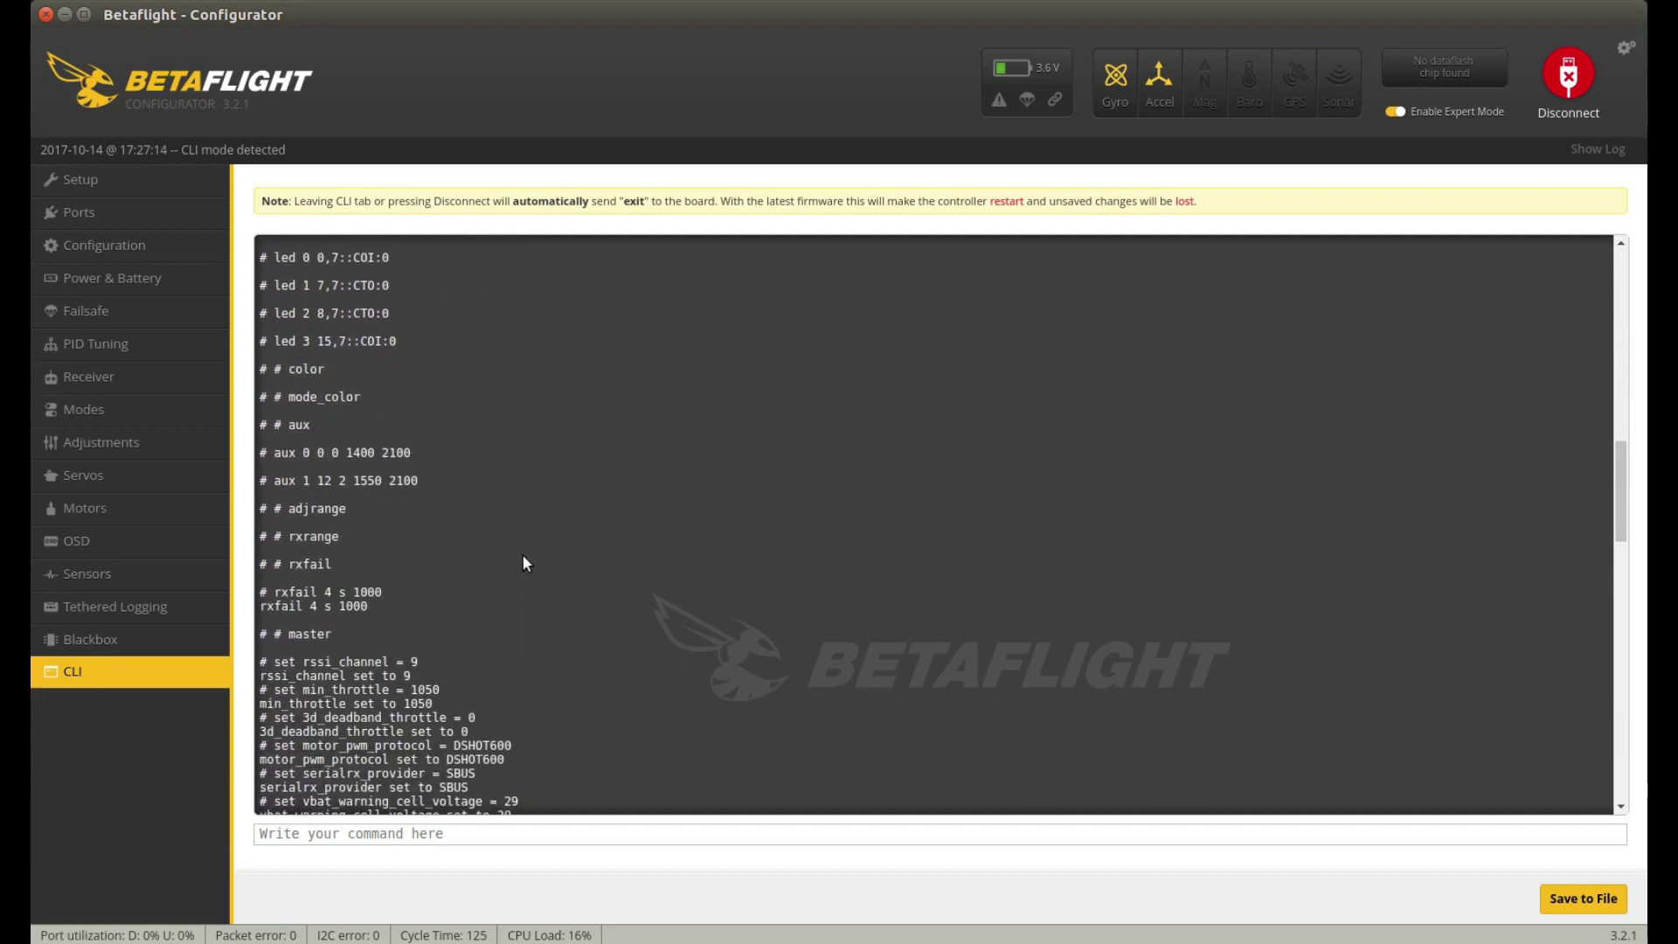
scroll(523, 554, "down", 1)
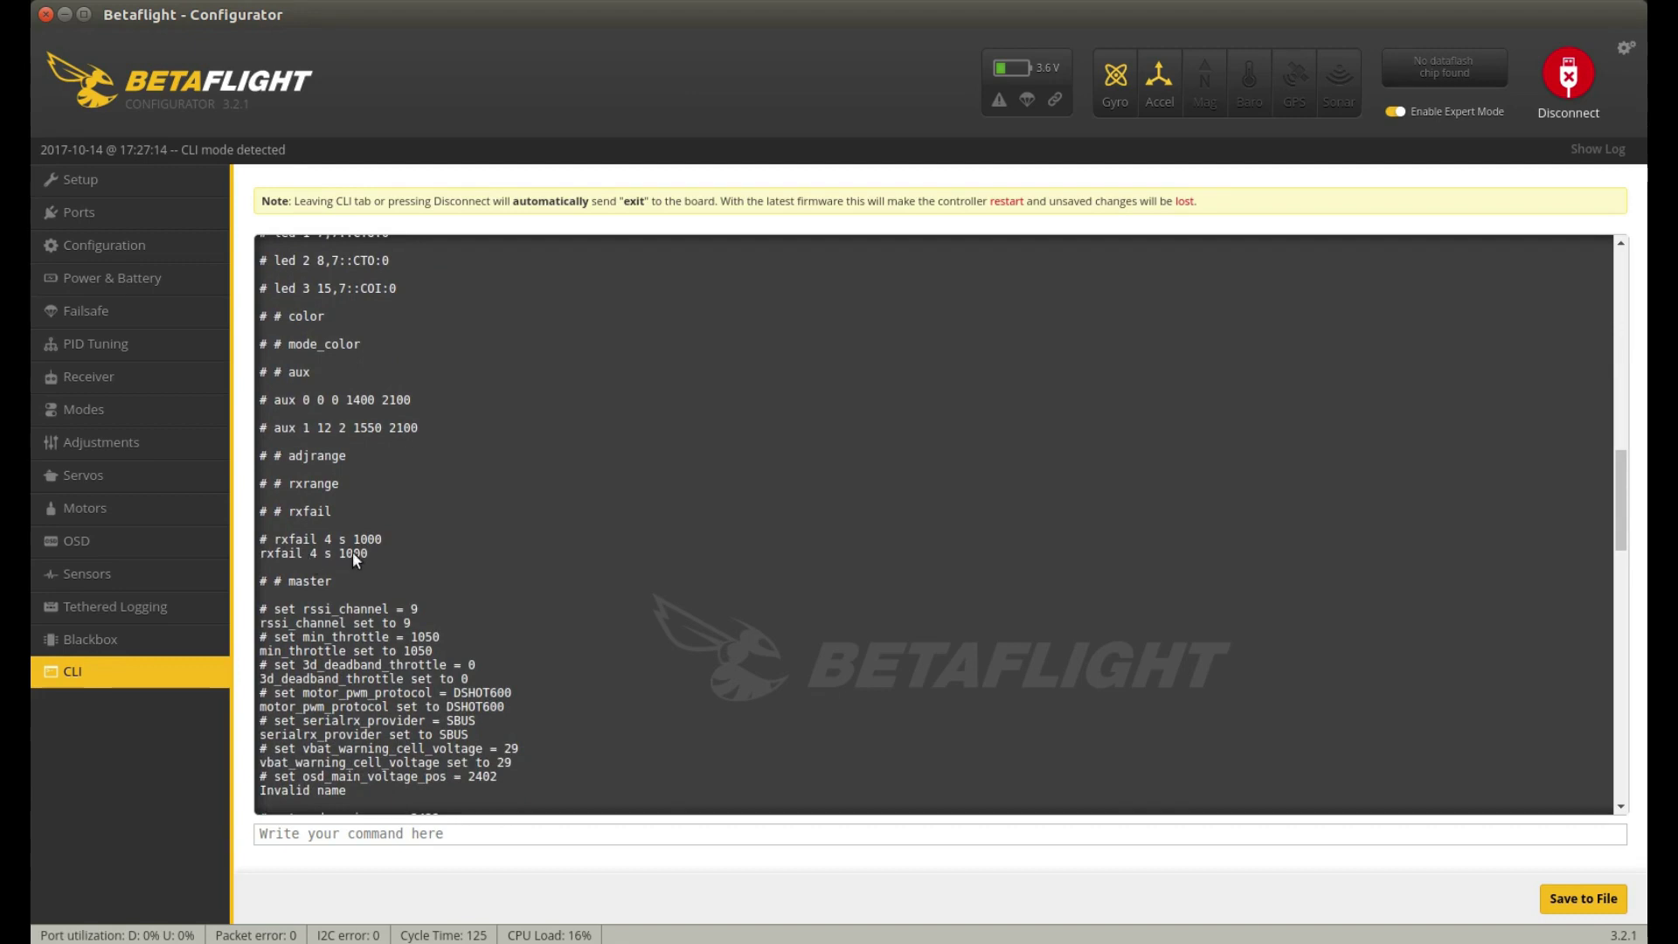
scroll(695, 557, "down", 2)
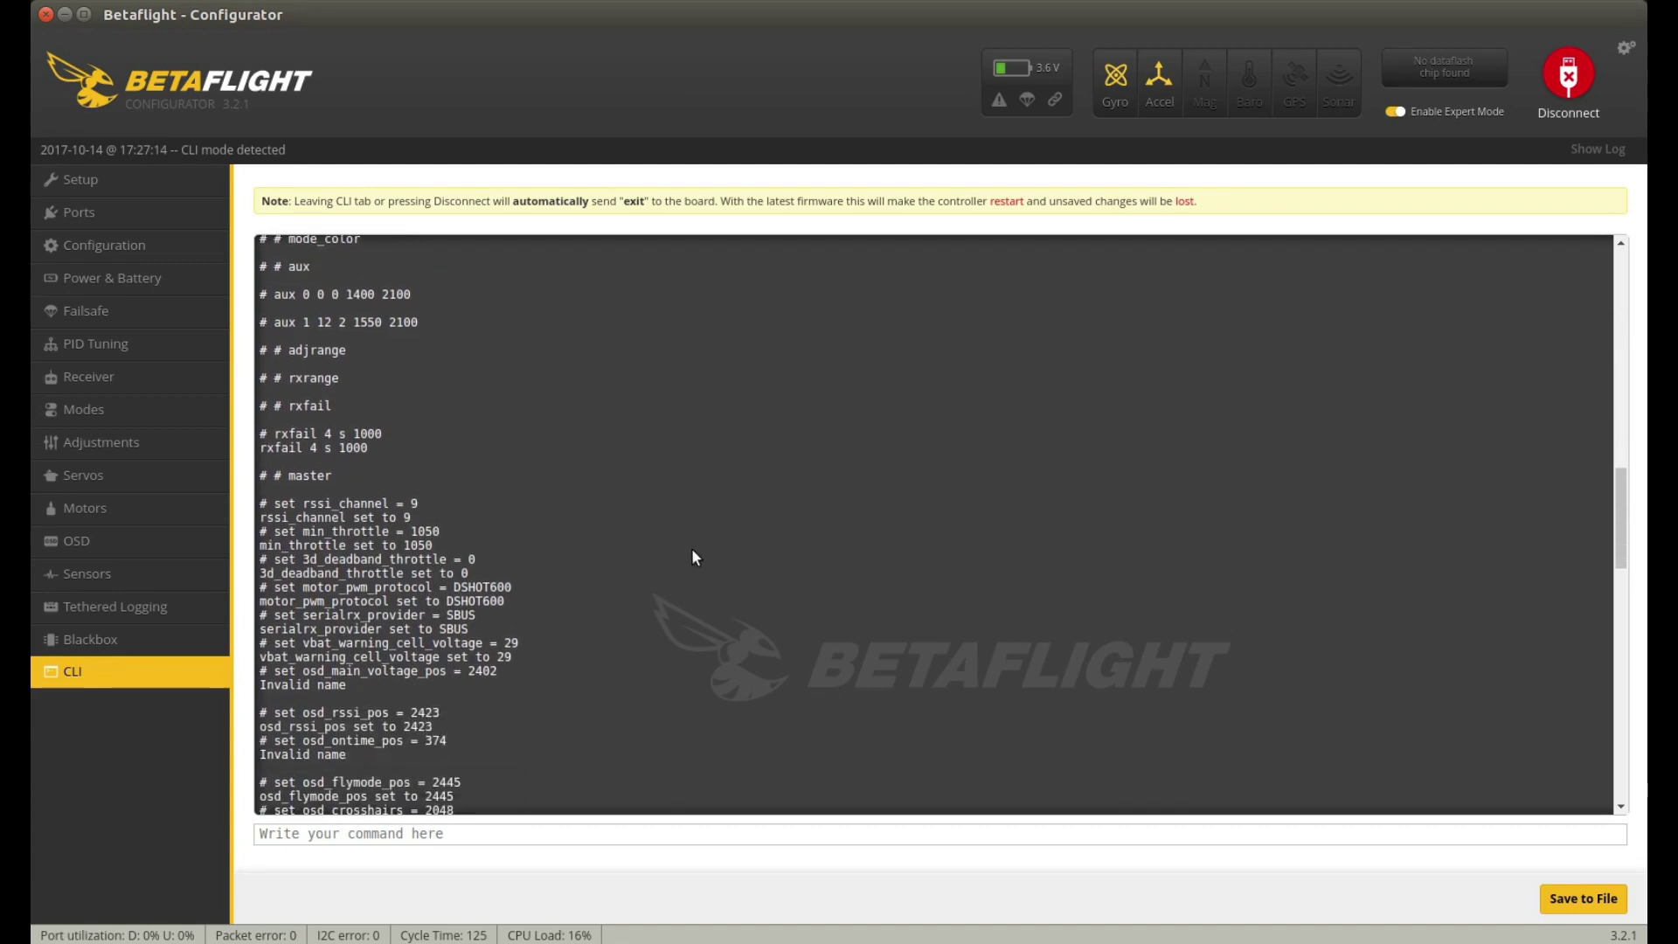
scroll(694, 557, "down", 5)
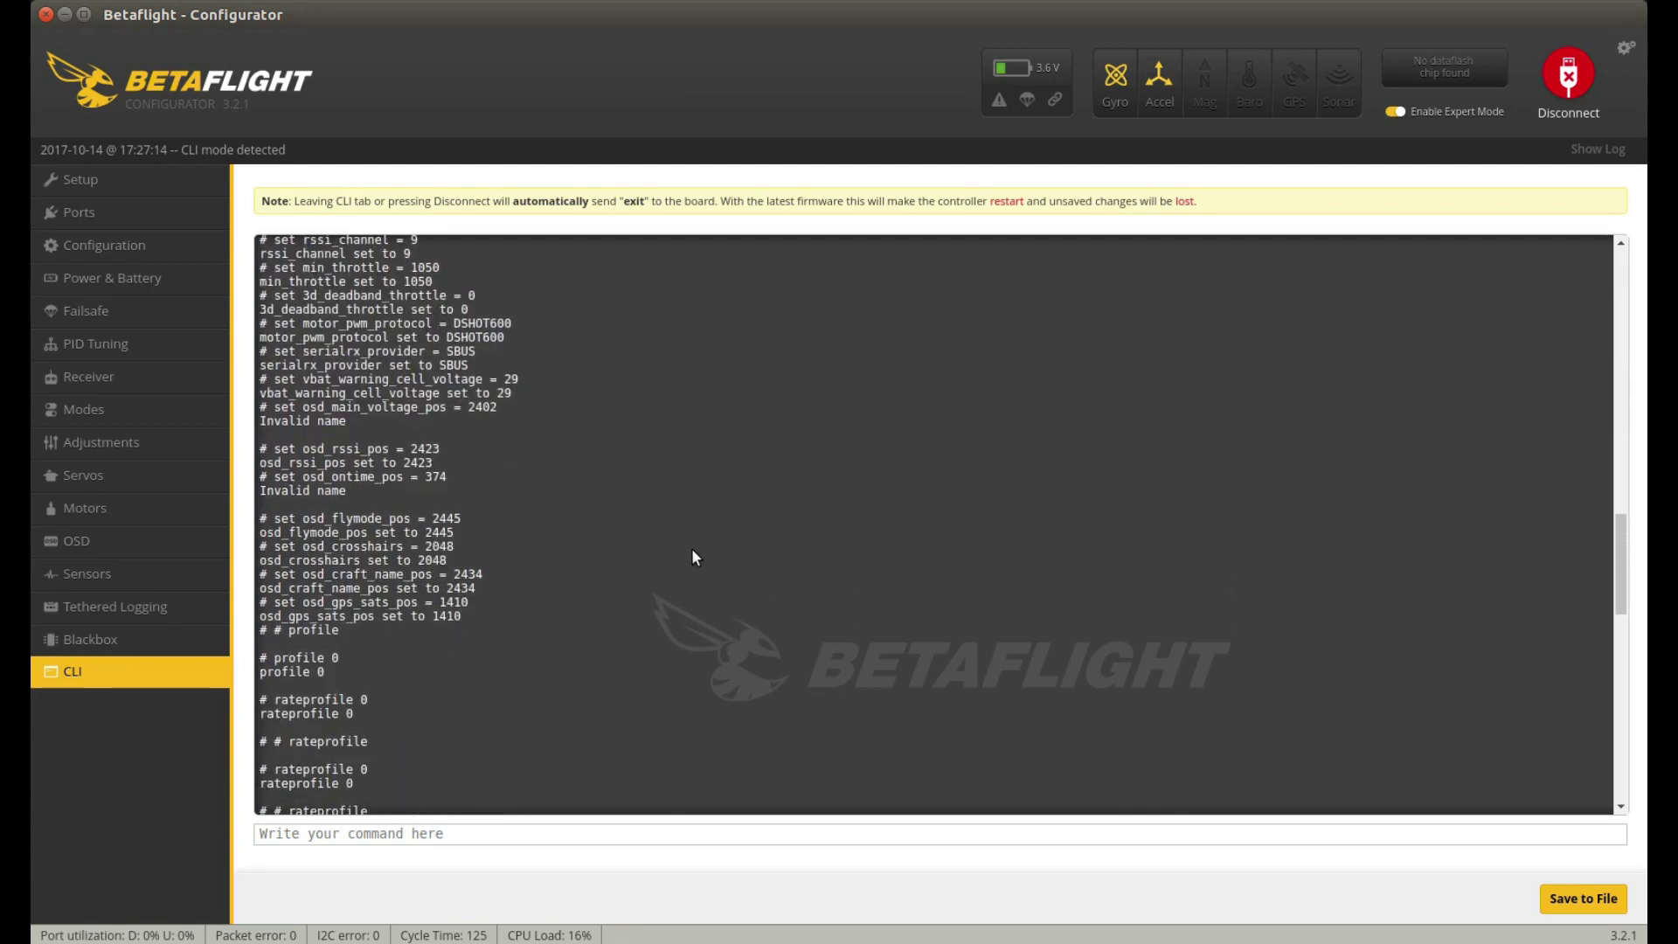
scroll(694, 557, "down", 5)
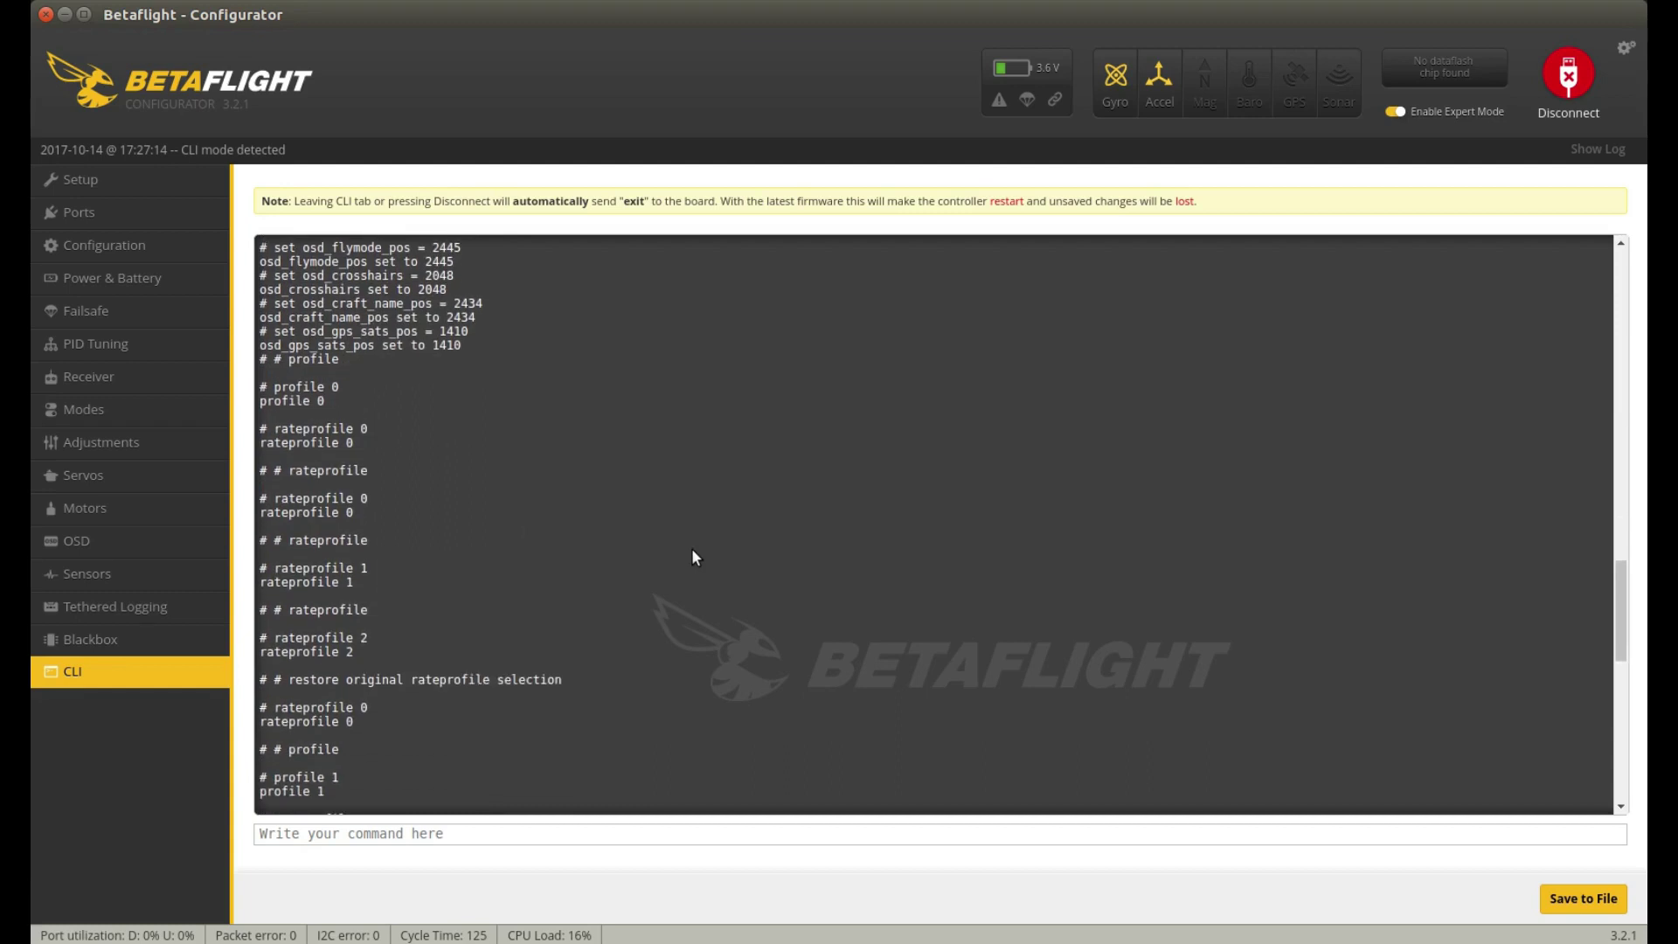
scroll(695, 557, "down", 4)
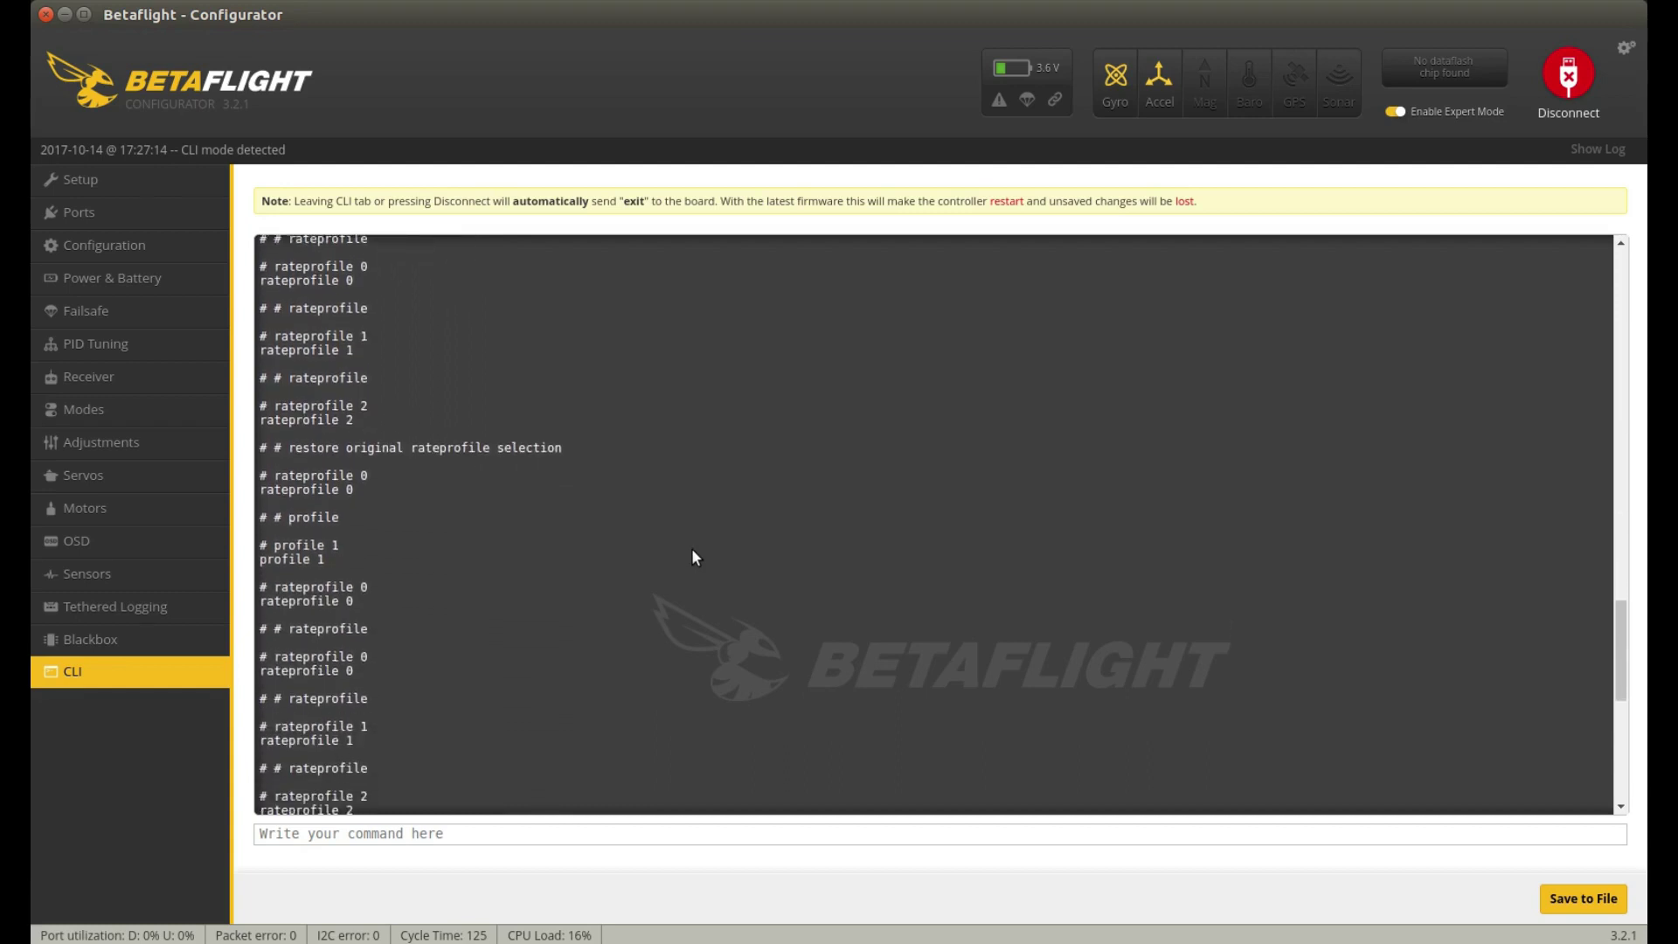
scroll(693, 557, "down", 5)
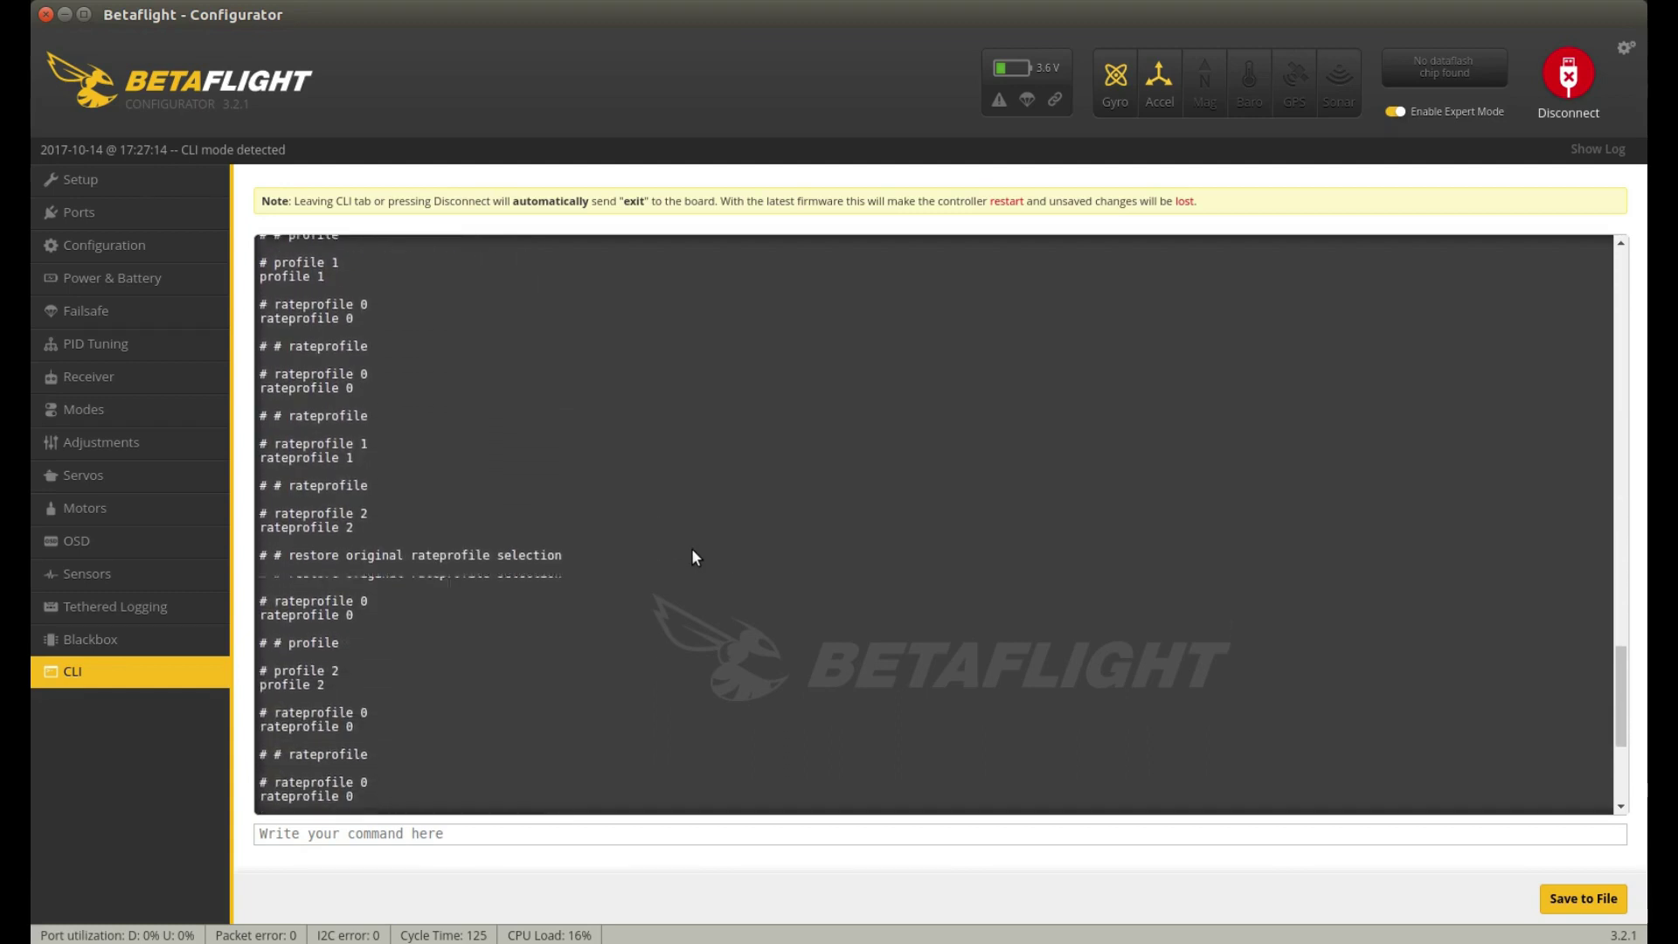
scroll(694, 556, "down", 2)
scroll(695, 557, "down", 2)
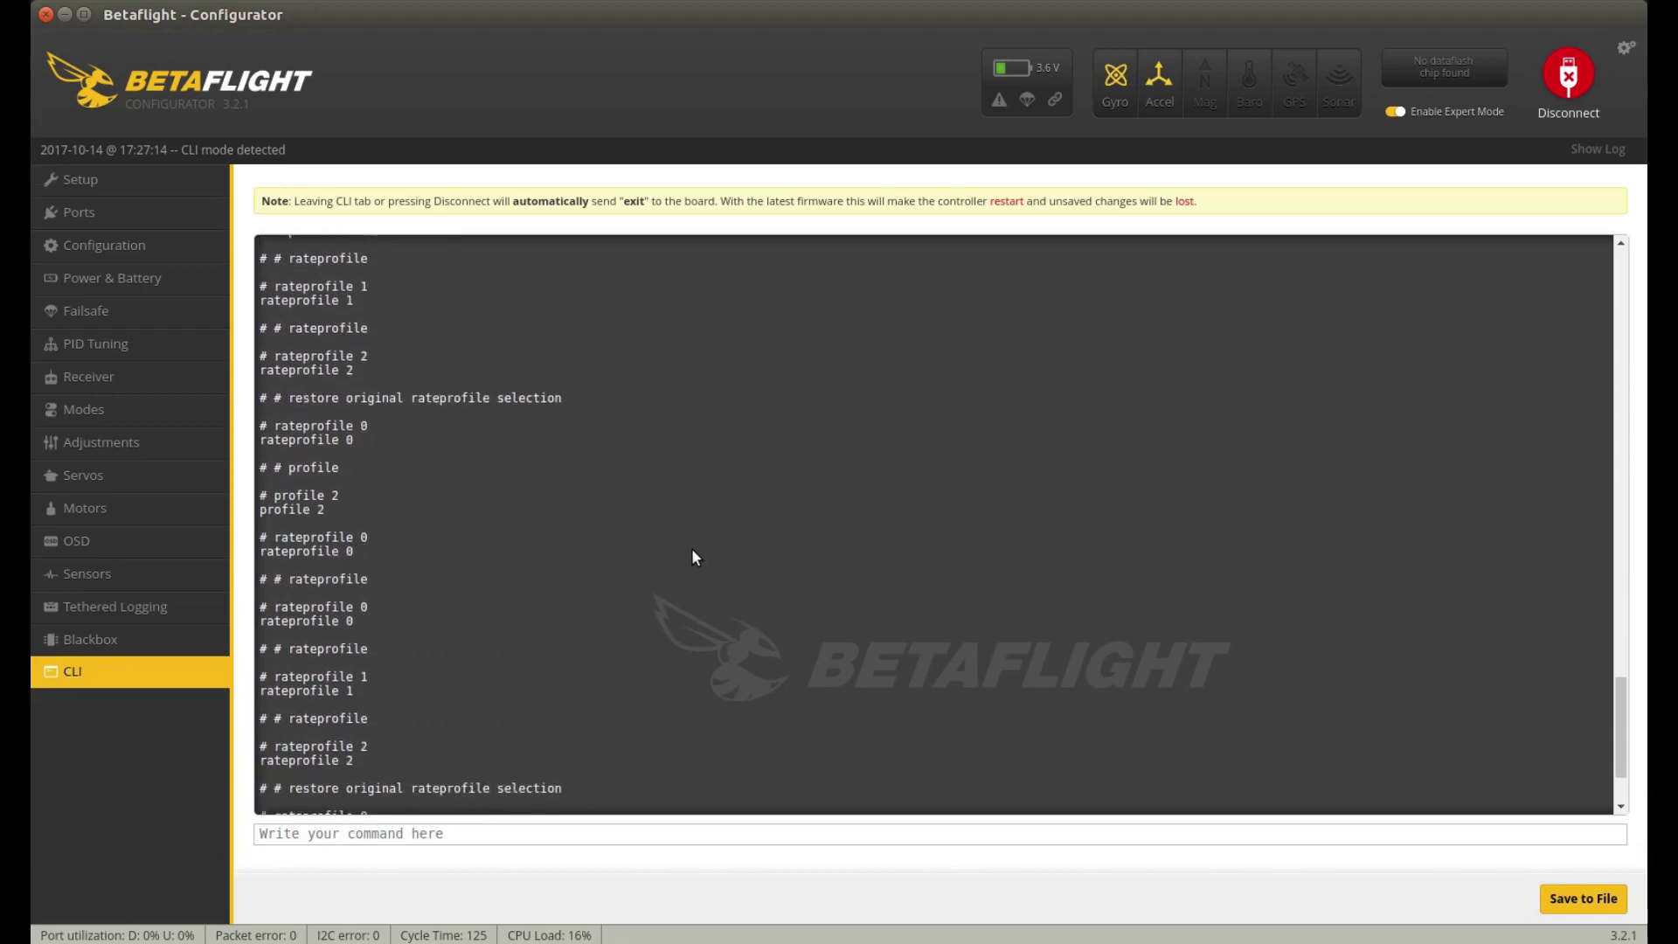
scroll(695, 557, "down", 2)
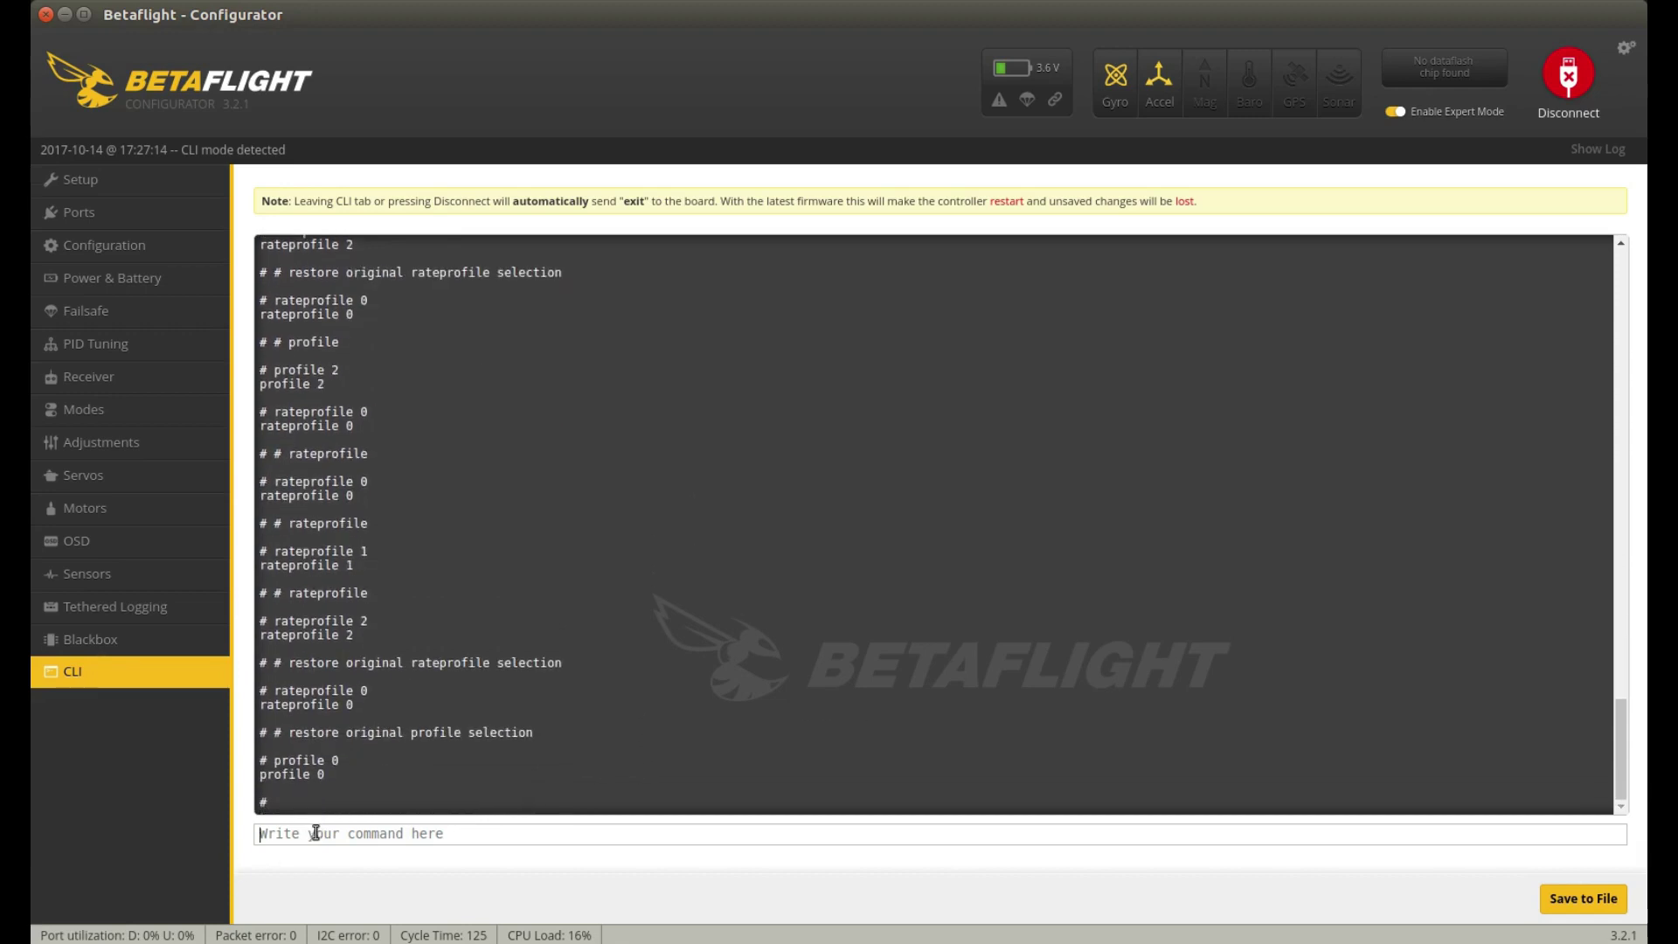
Run save in the command line to store the restored settings on the board.
type("save")
key("Return")
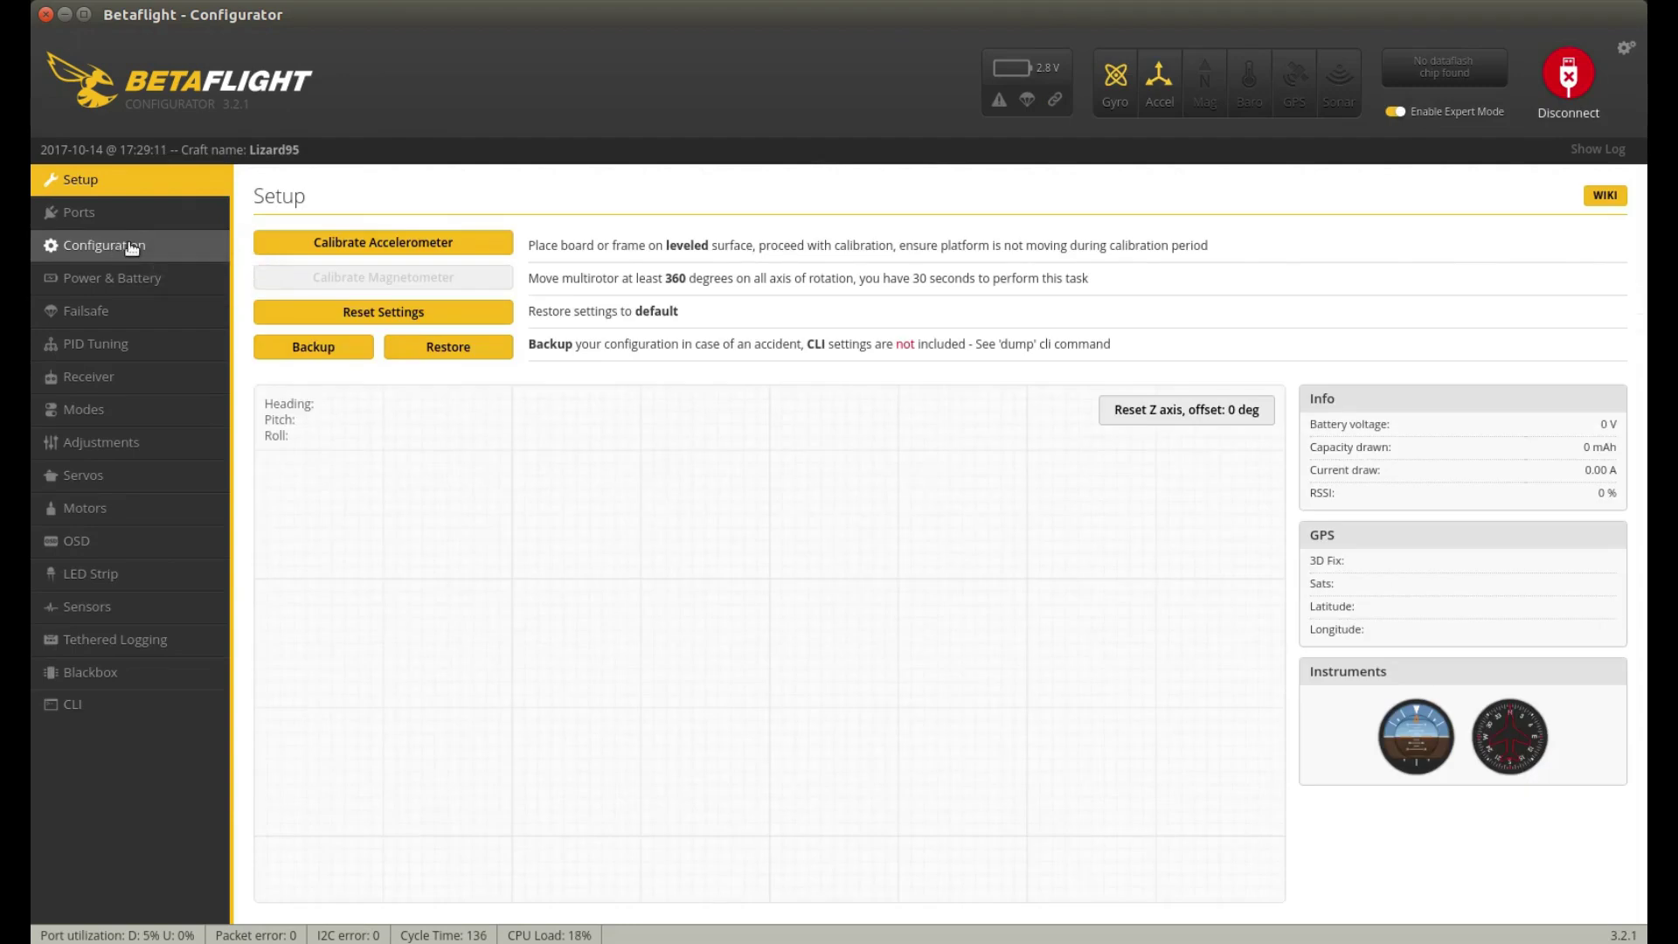
Review the restored board configuration and turn off the accelerometer and barometer in its system configuration.
left_click(118, 246)
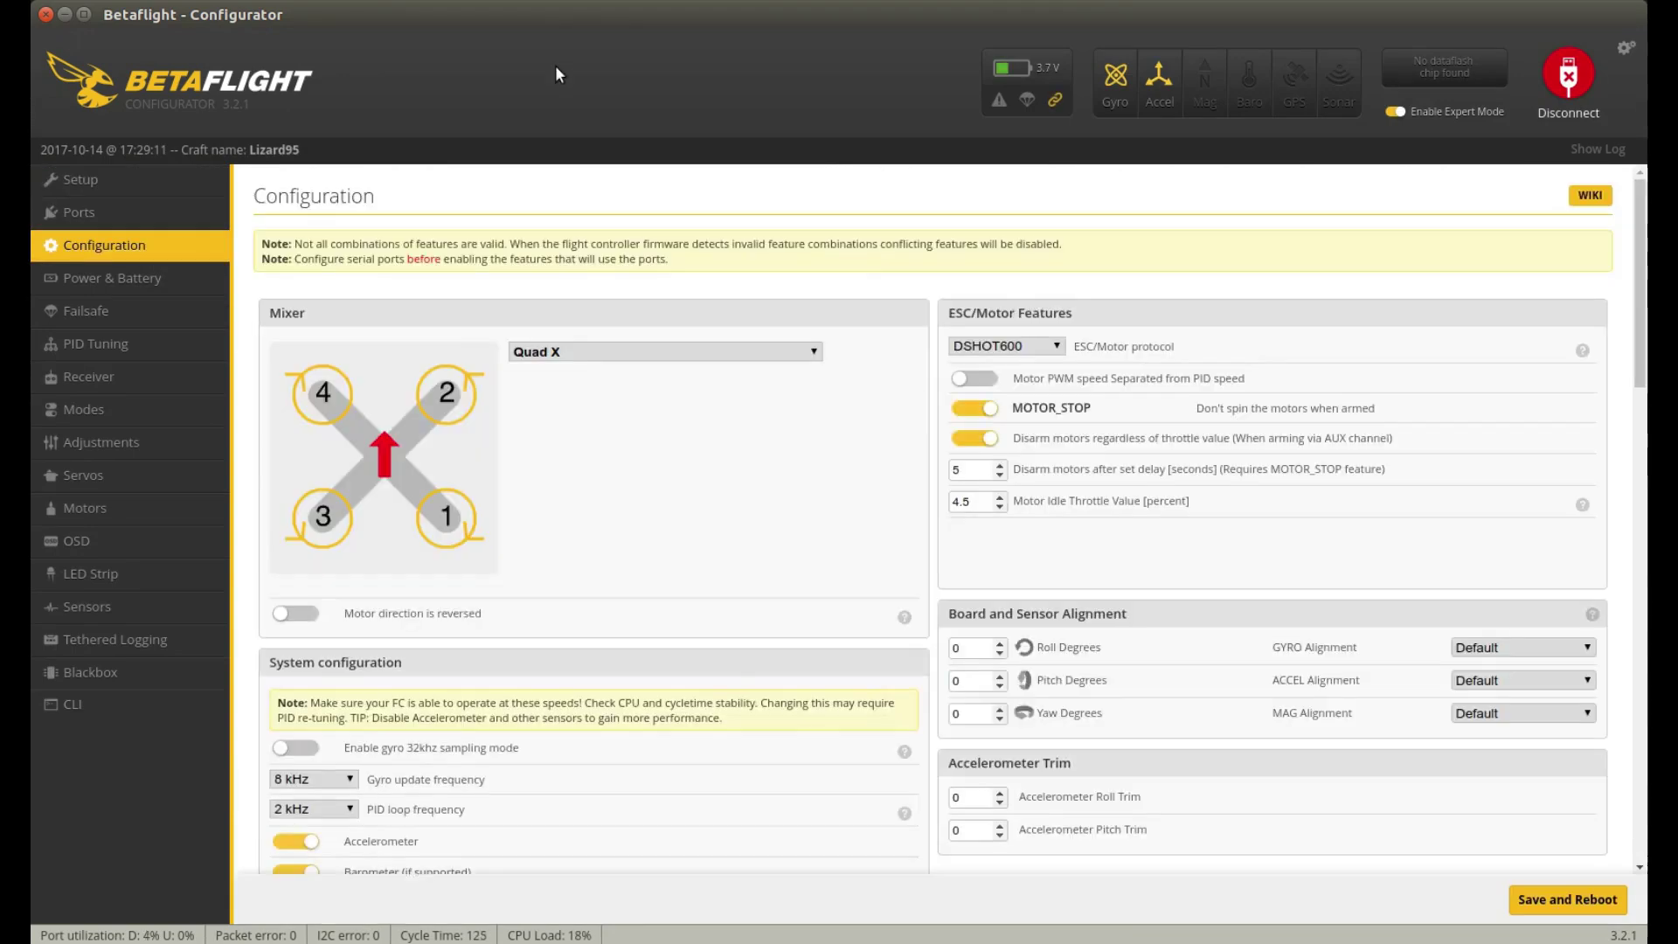
scroll(830, 417, "down", 1)
scroll(830, 417, "down", 5)
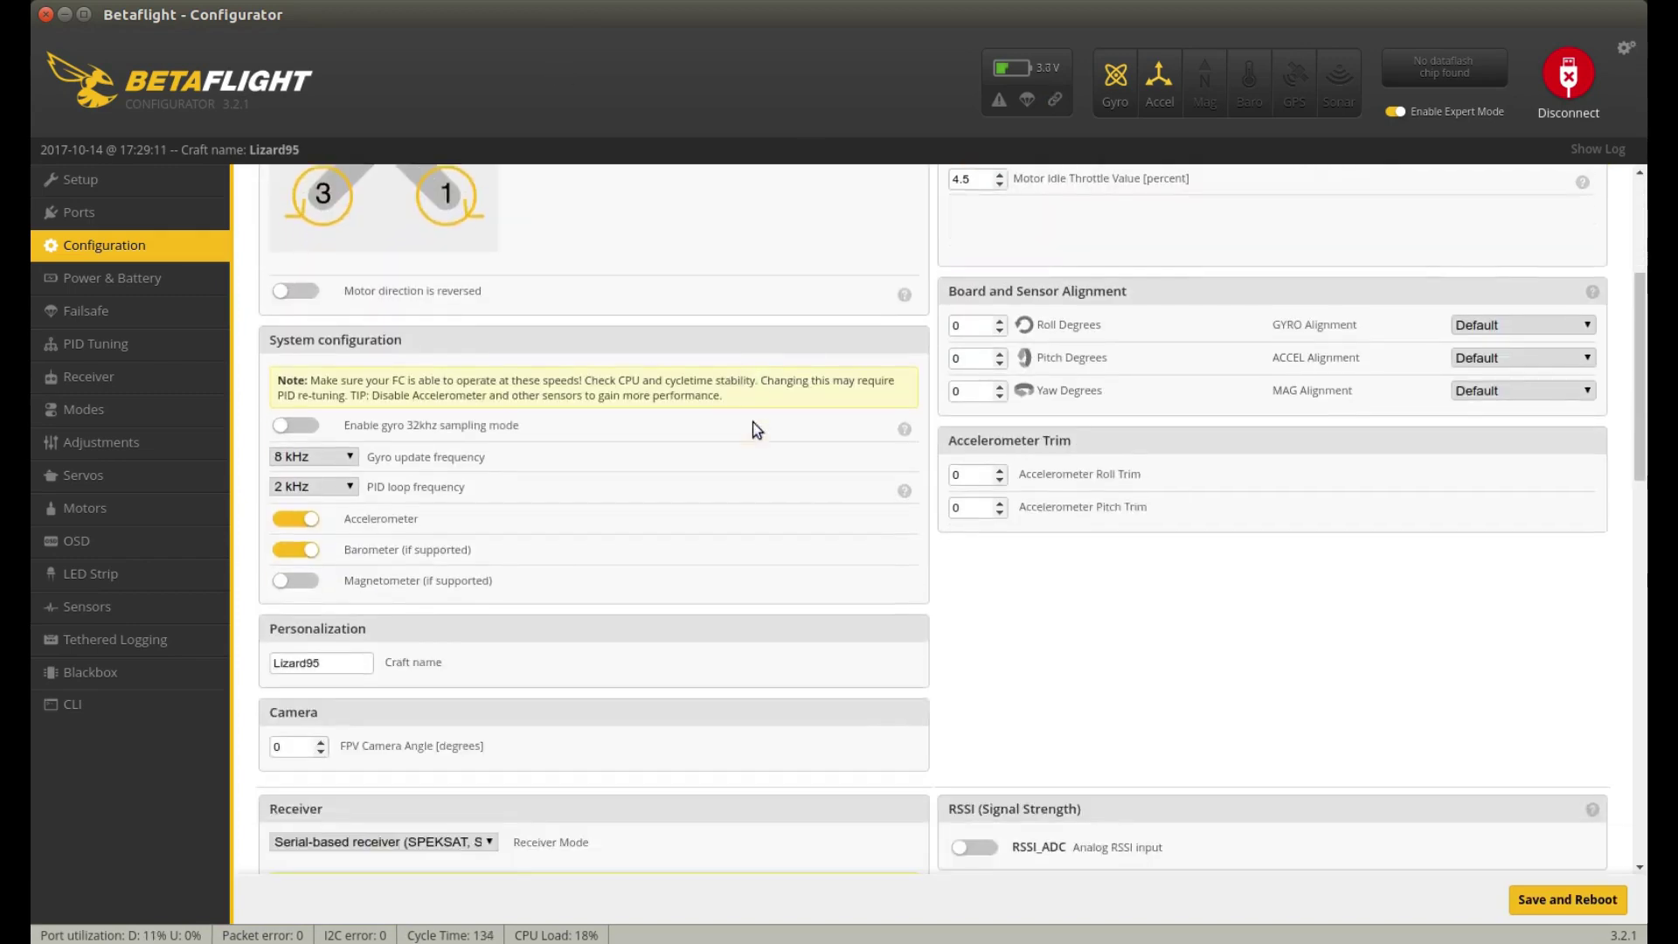
scroll(723, 435, "down", 4)
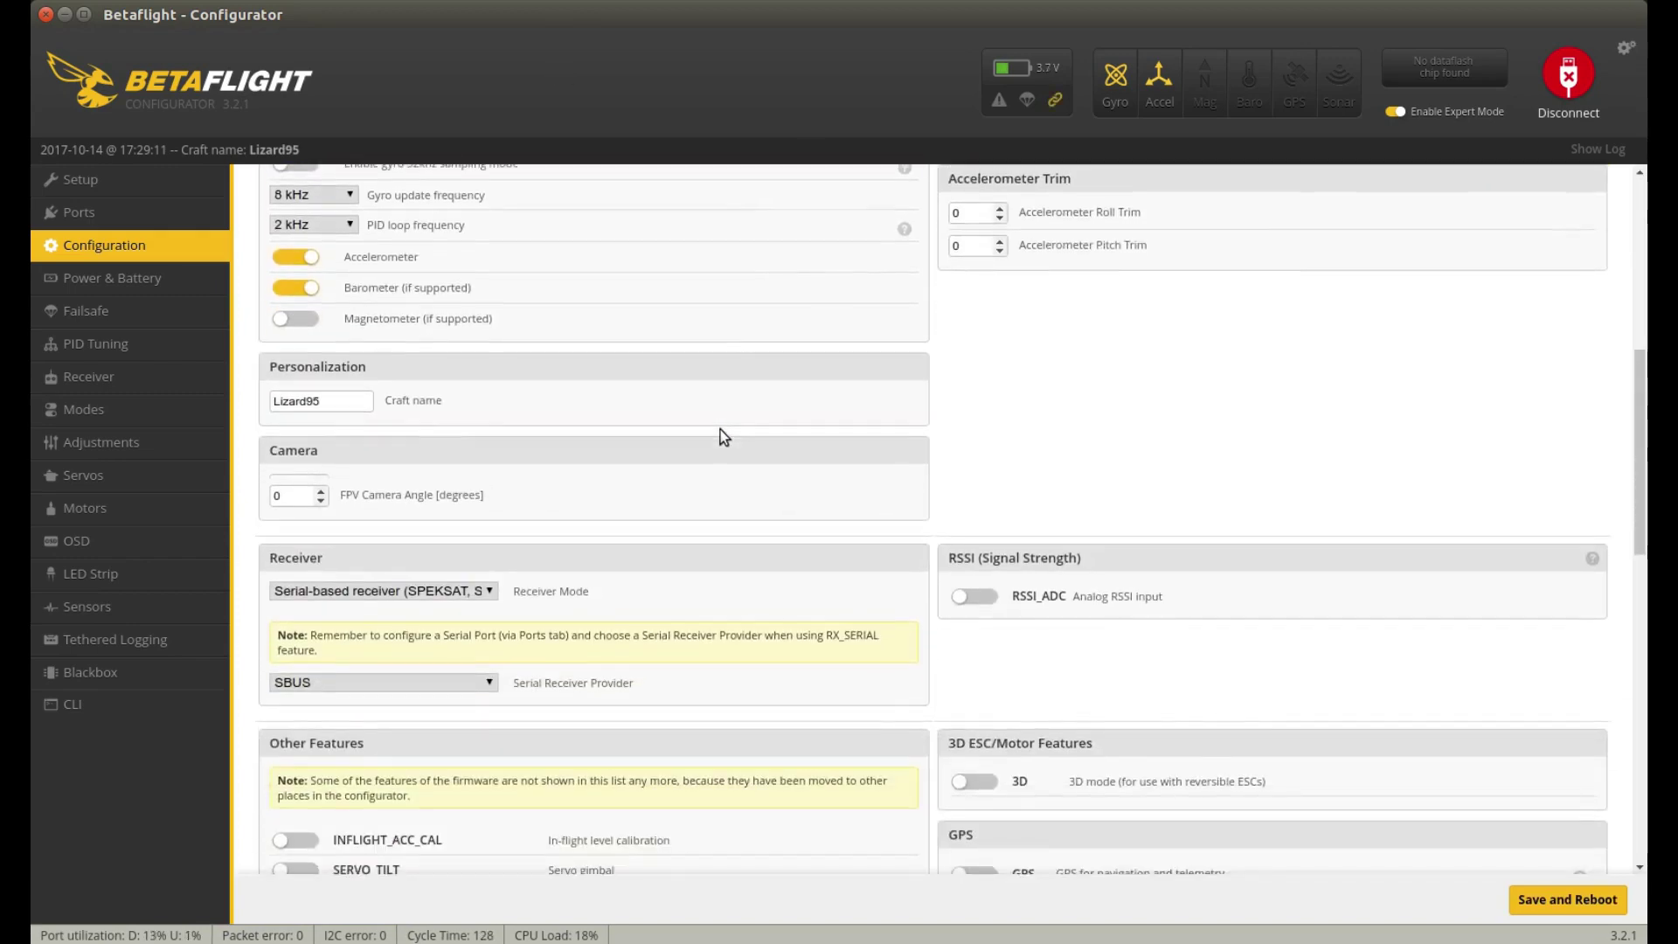
scroll(634, 430, "up", 4)
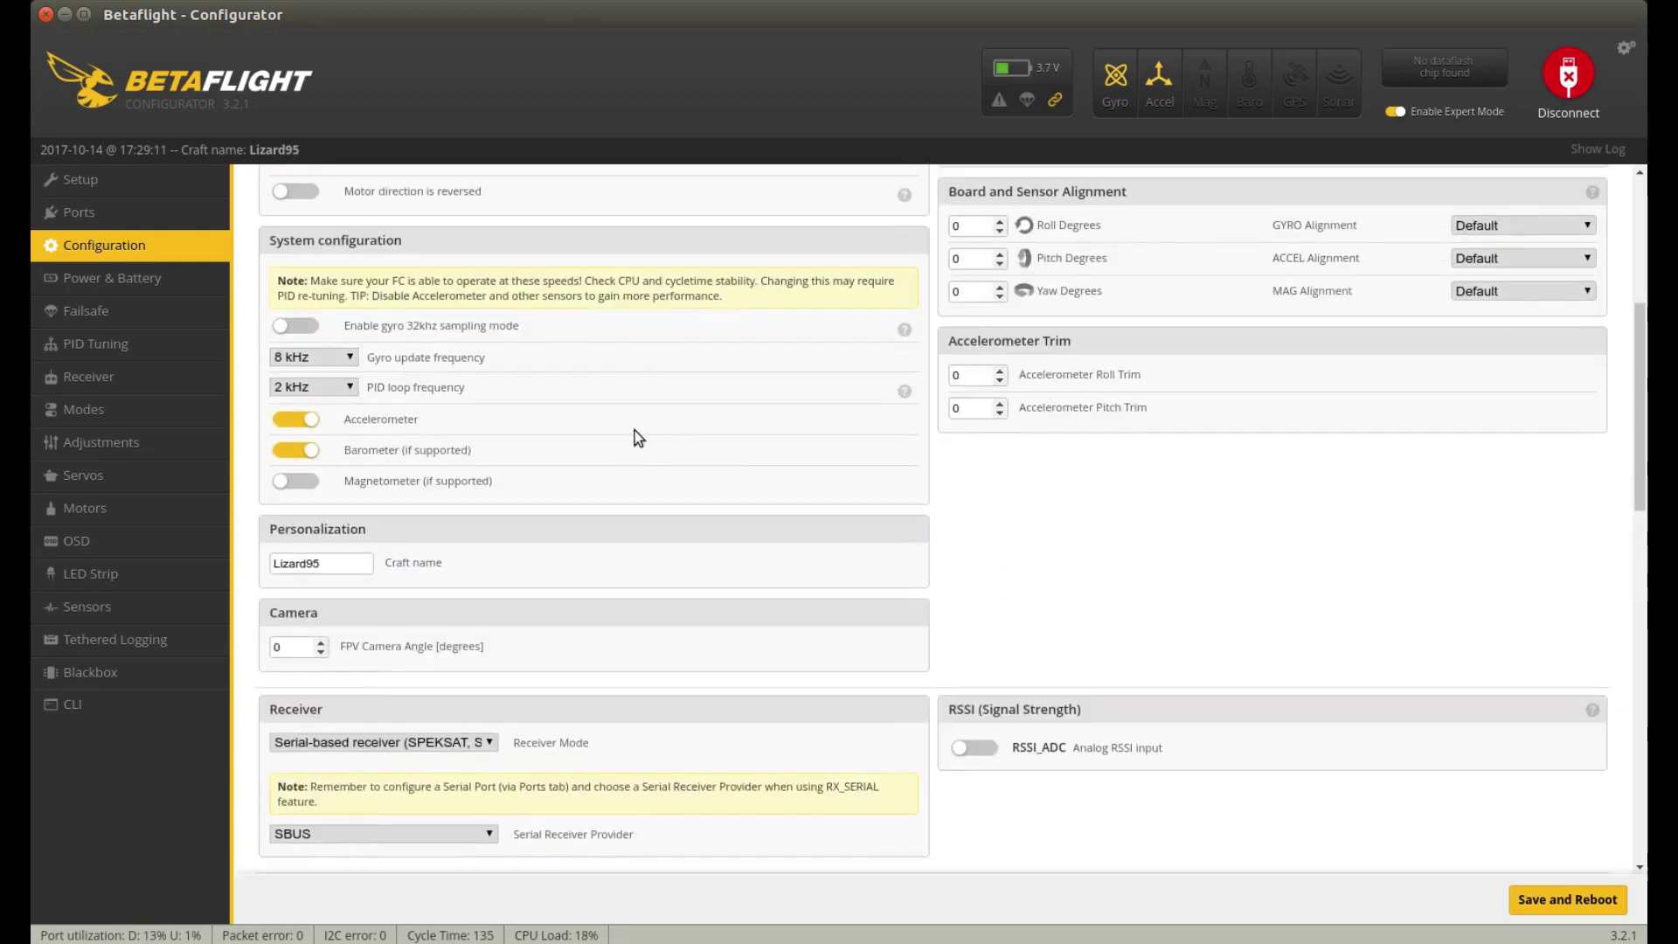
left_click(296, 419)
left_click(296, 450)
Enable the ANTI_GRAVITY feature among the other features of the board configuration.
scroll(593, 481, "down", 5)
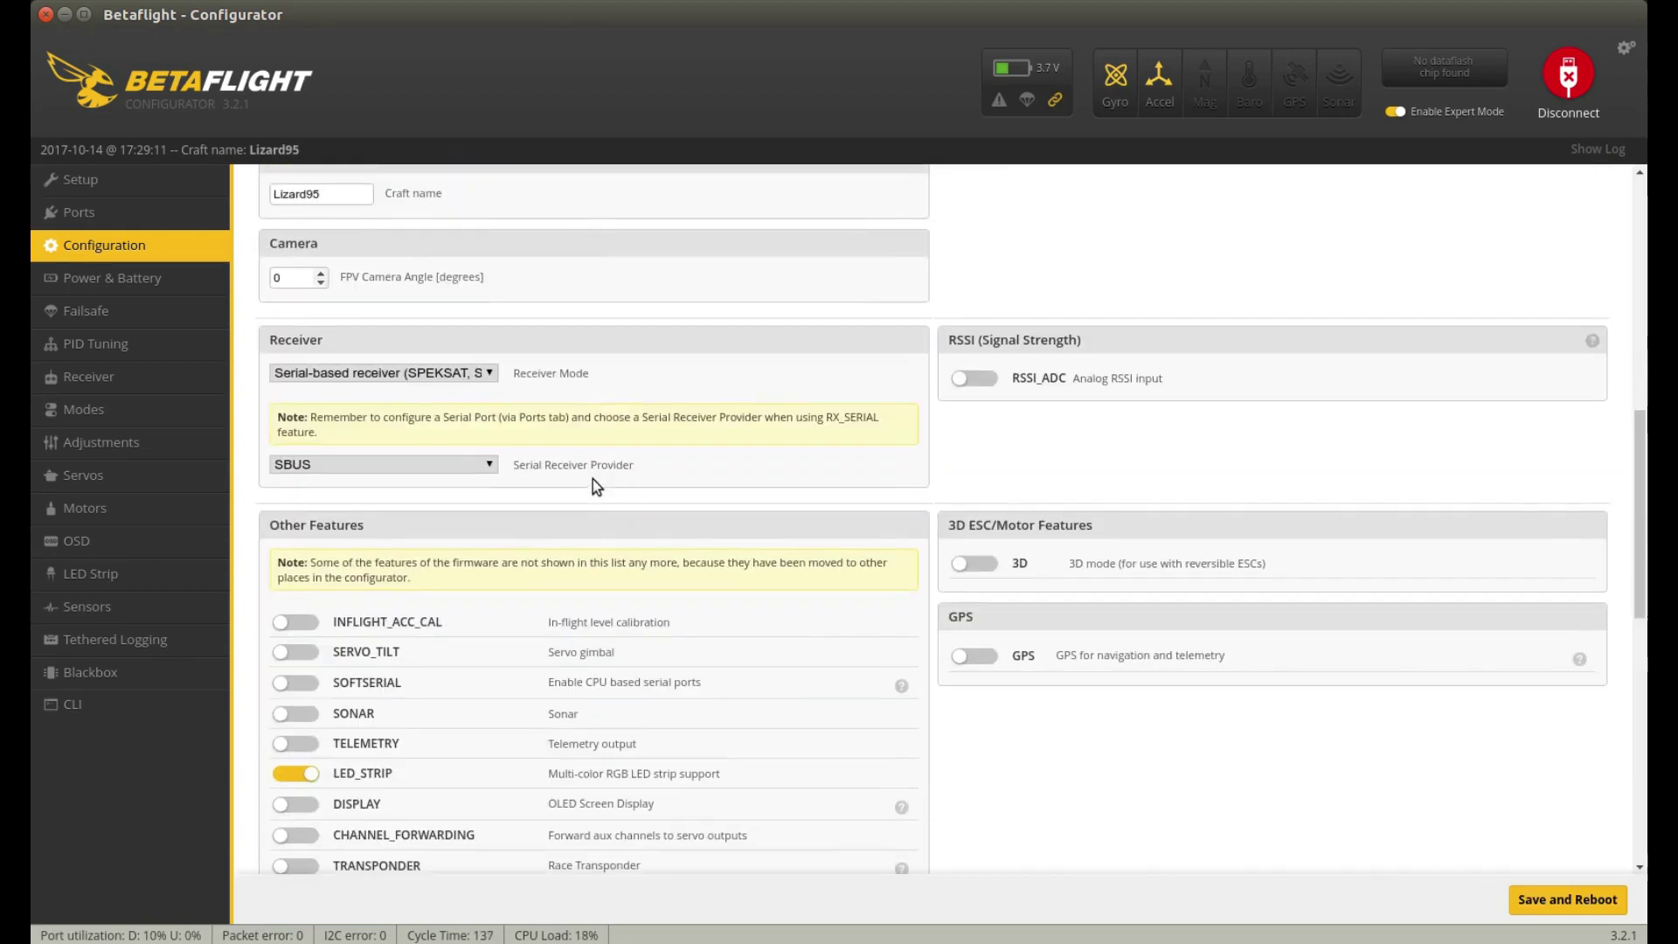
scroll(592, 479, "down", 3)
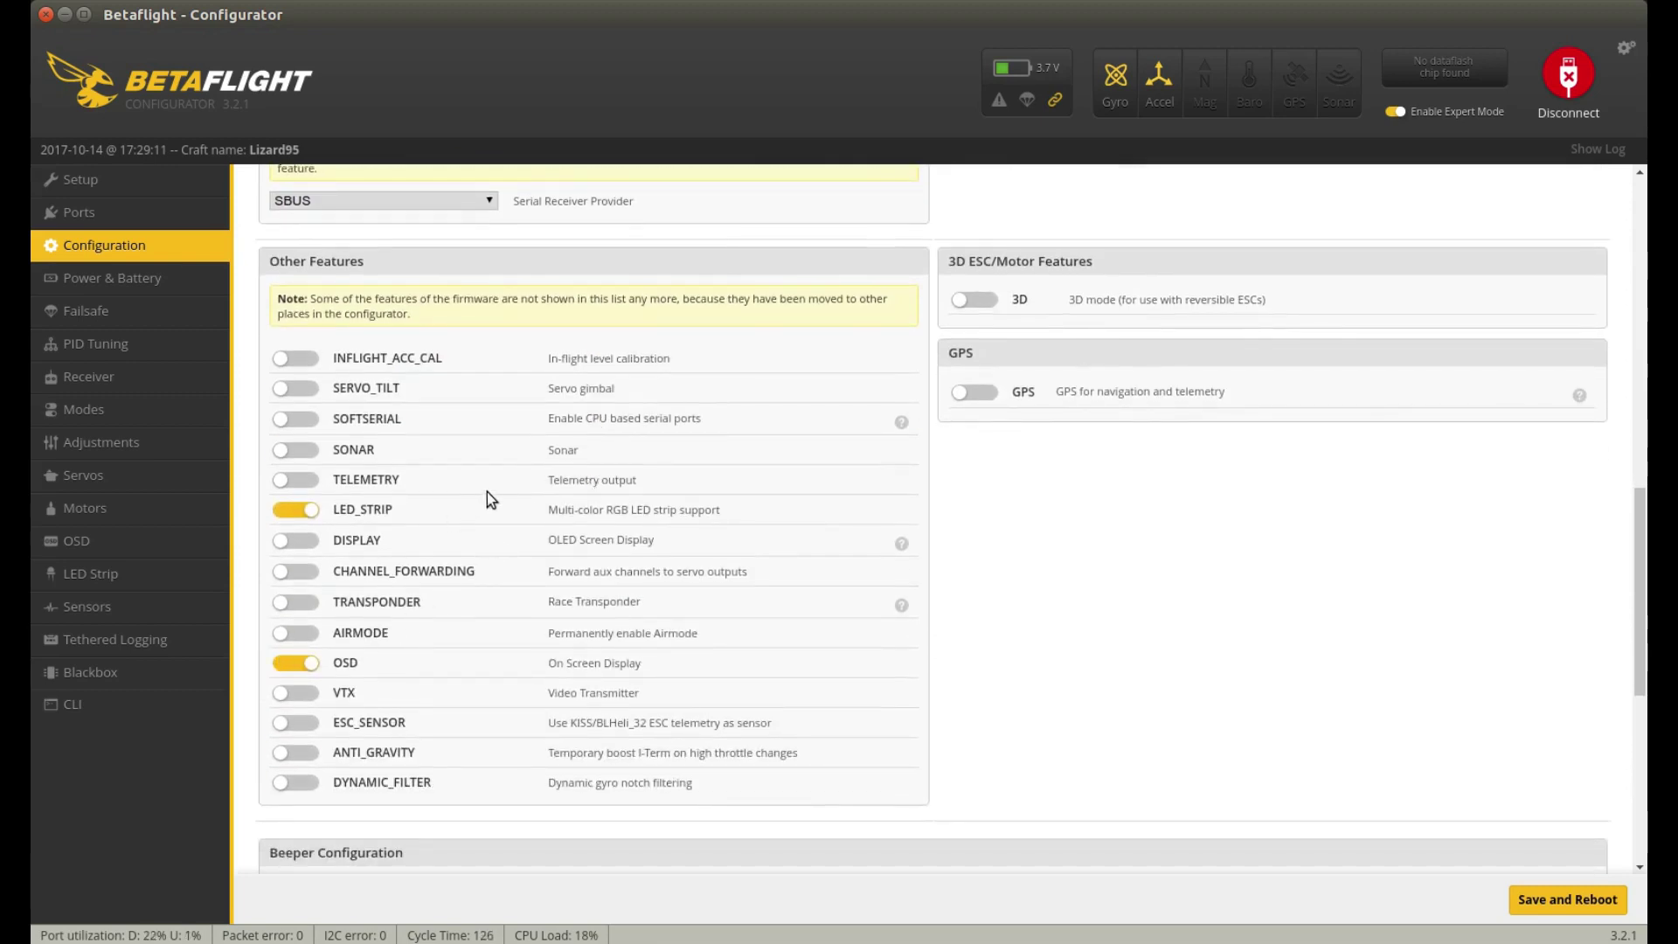
left_click(301, 753)
Turn off the USB beep in the beeper configuration, and save the configuration with a reboot.
scroll(477, 616, "down", 6)
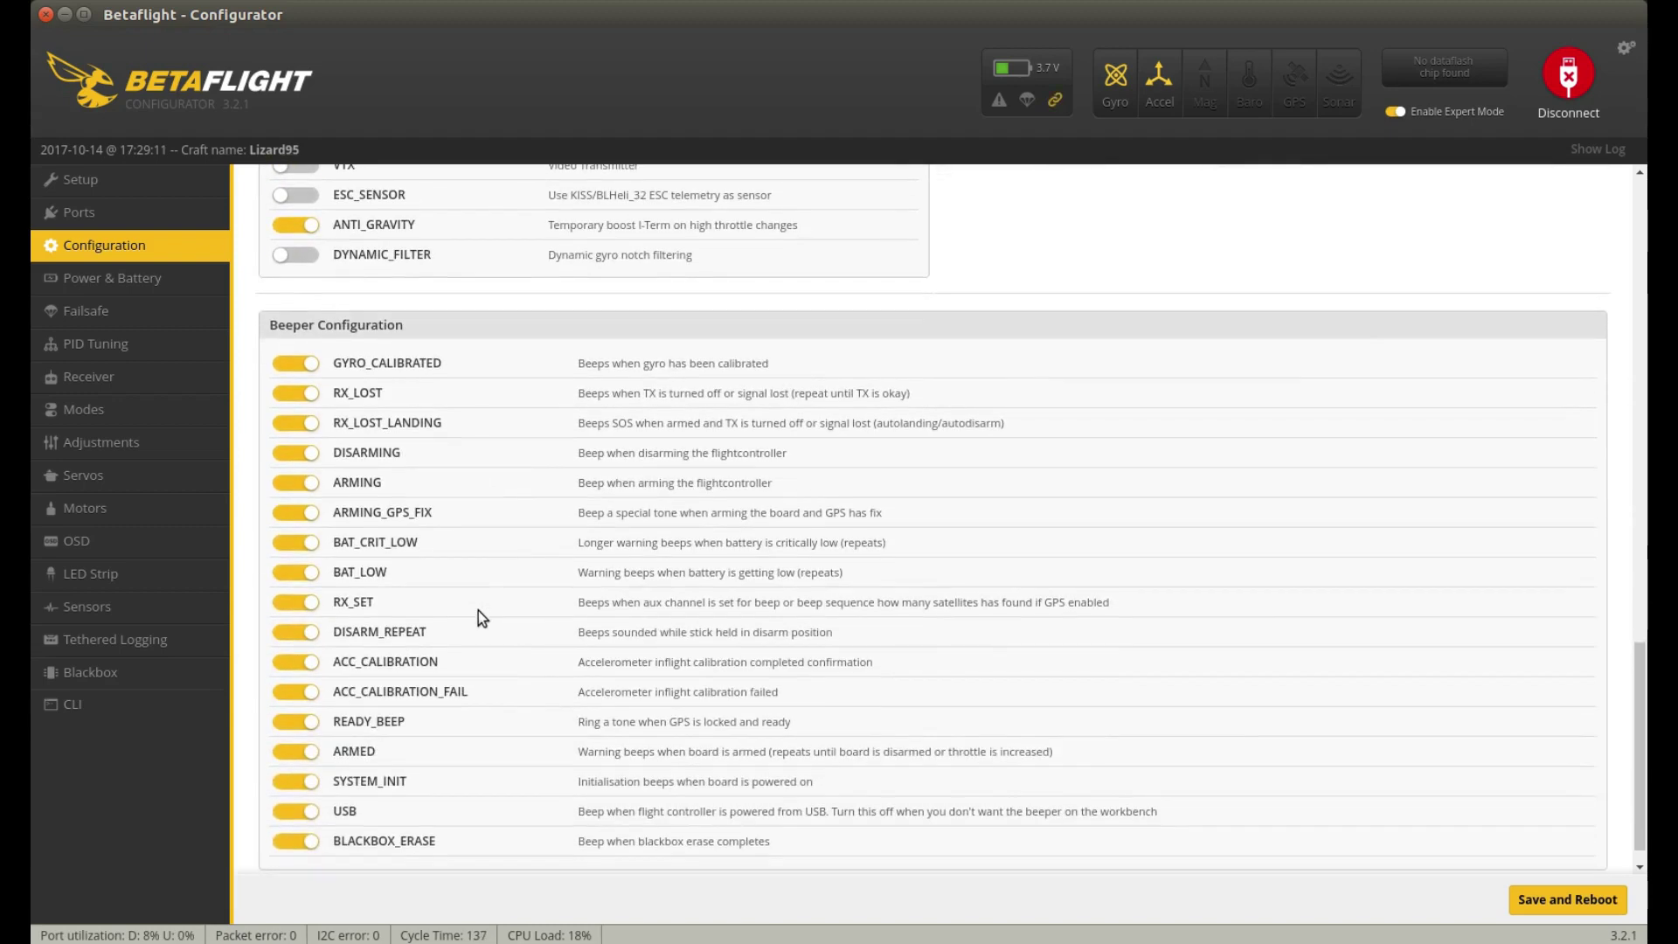
left_click(284, 813)
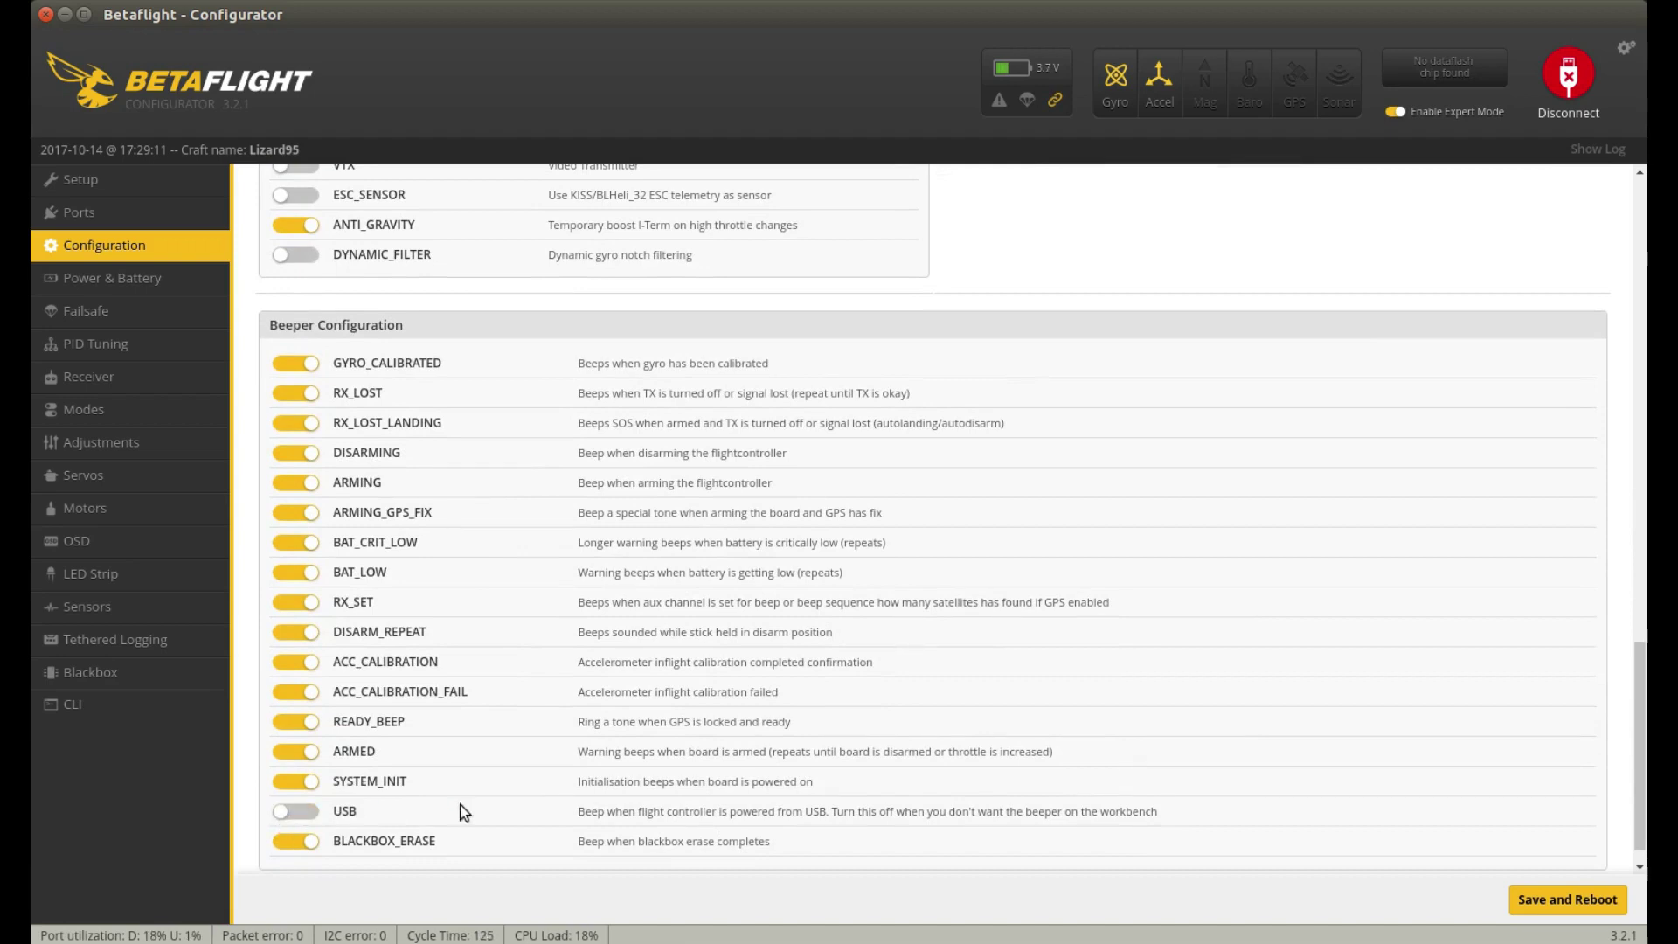
left_click(1543, 899)
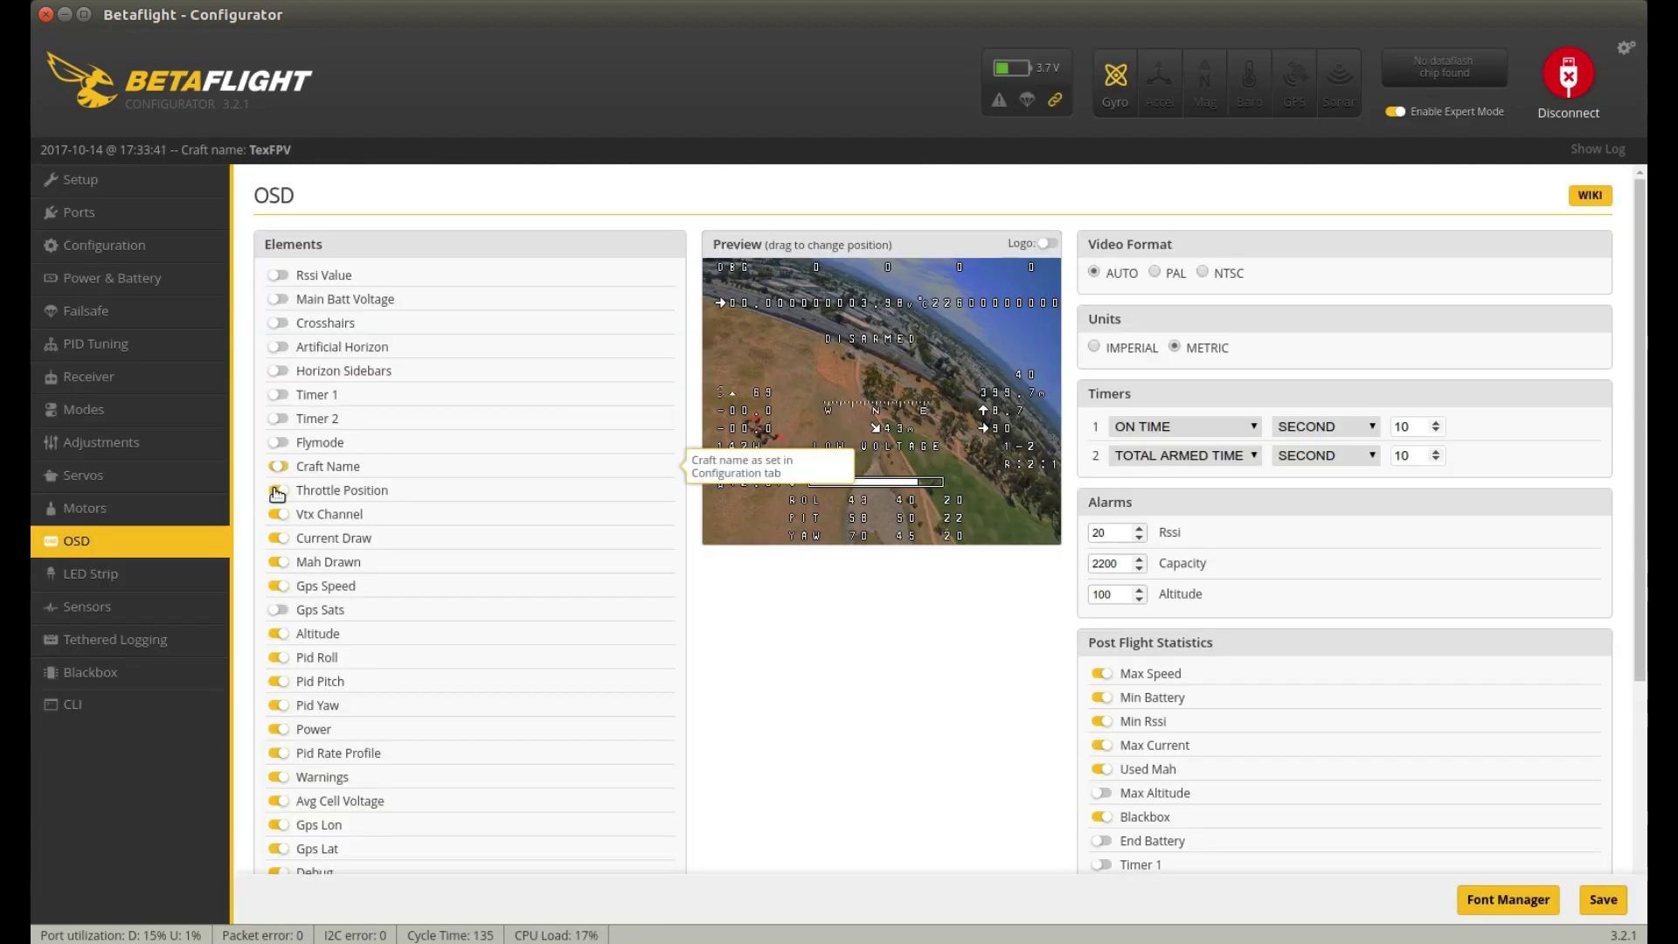
Turn off unneeded OSD elements, including Throttle Position, Current Draw, Mah Drawn, Gps Speed and Debug.
left_click(278, 490)
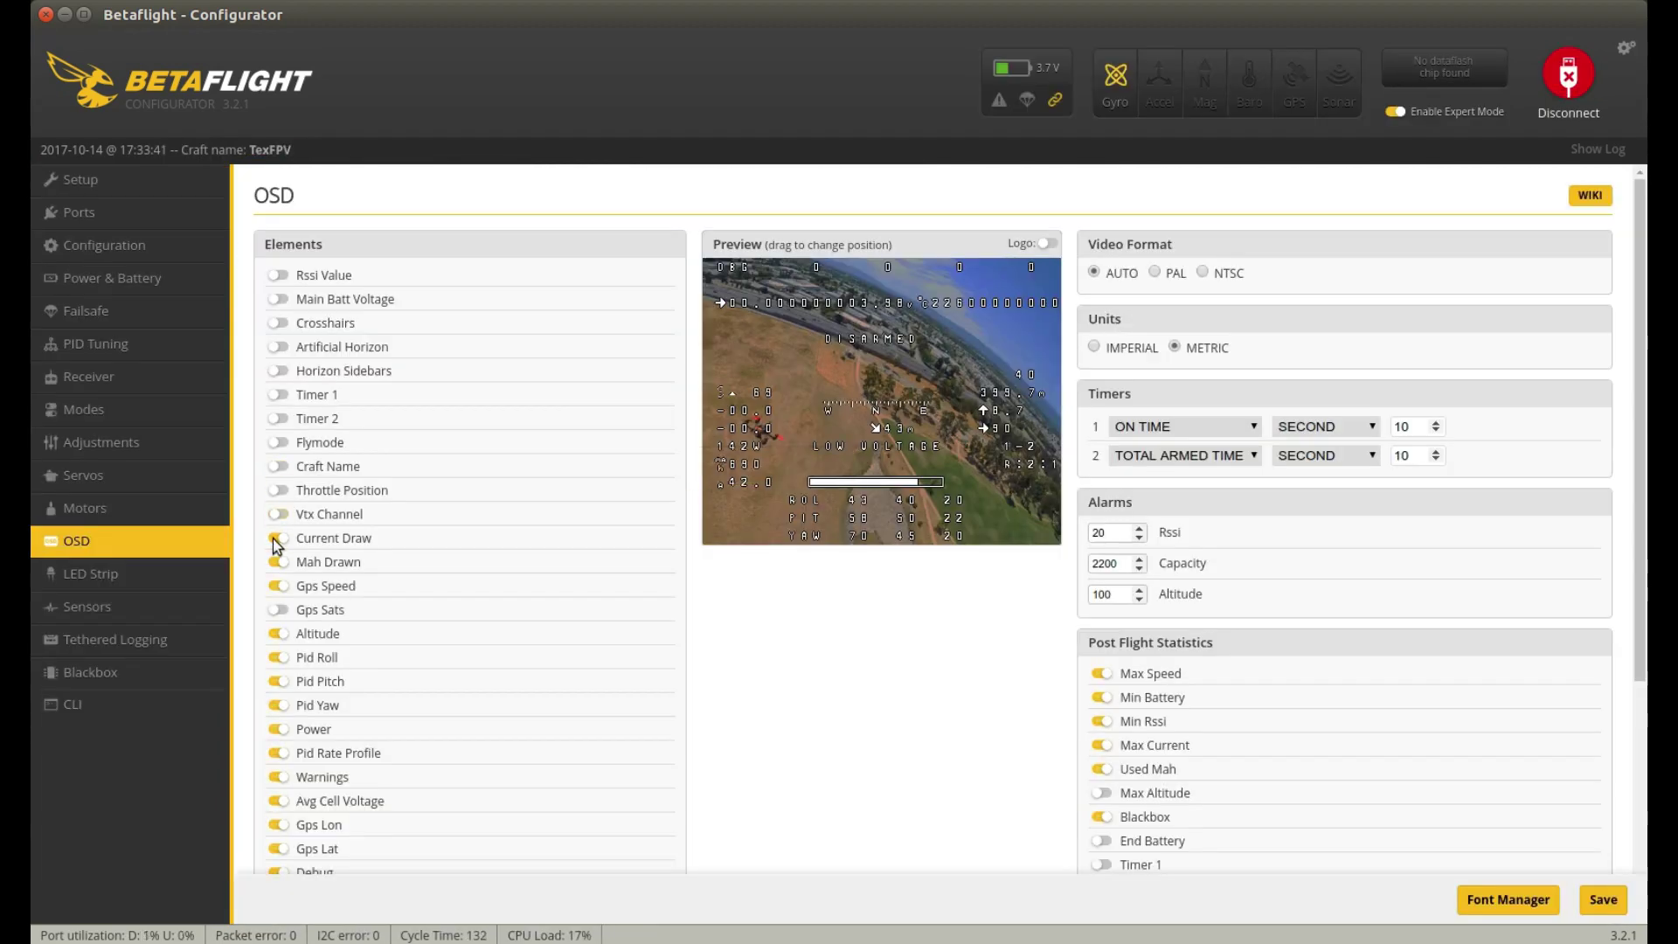
left_click(273, 540)
left_click(277, 564)
left_click(276, 592)
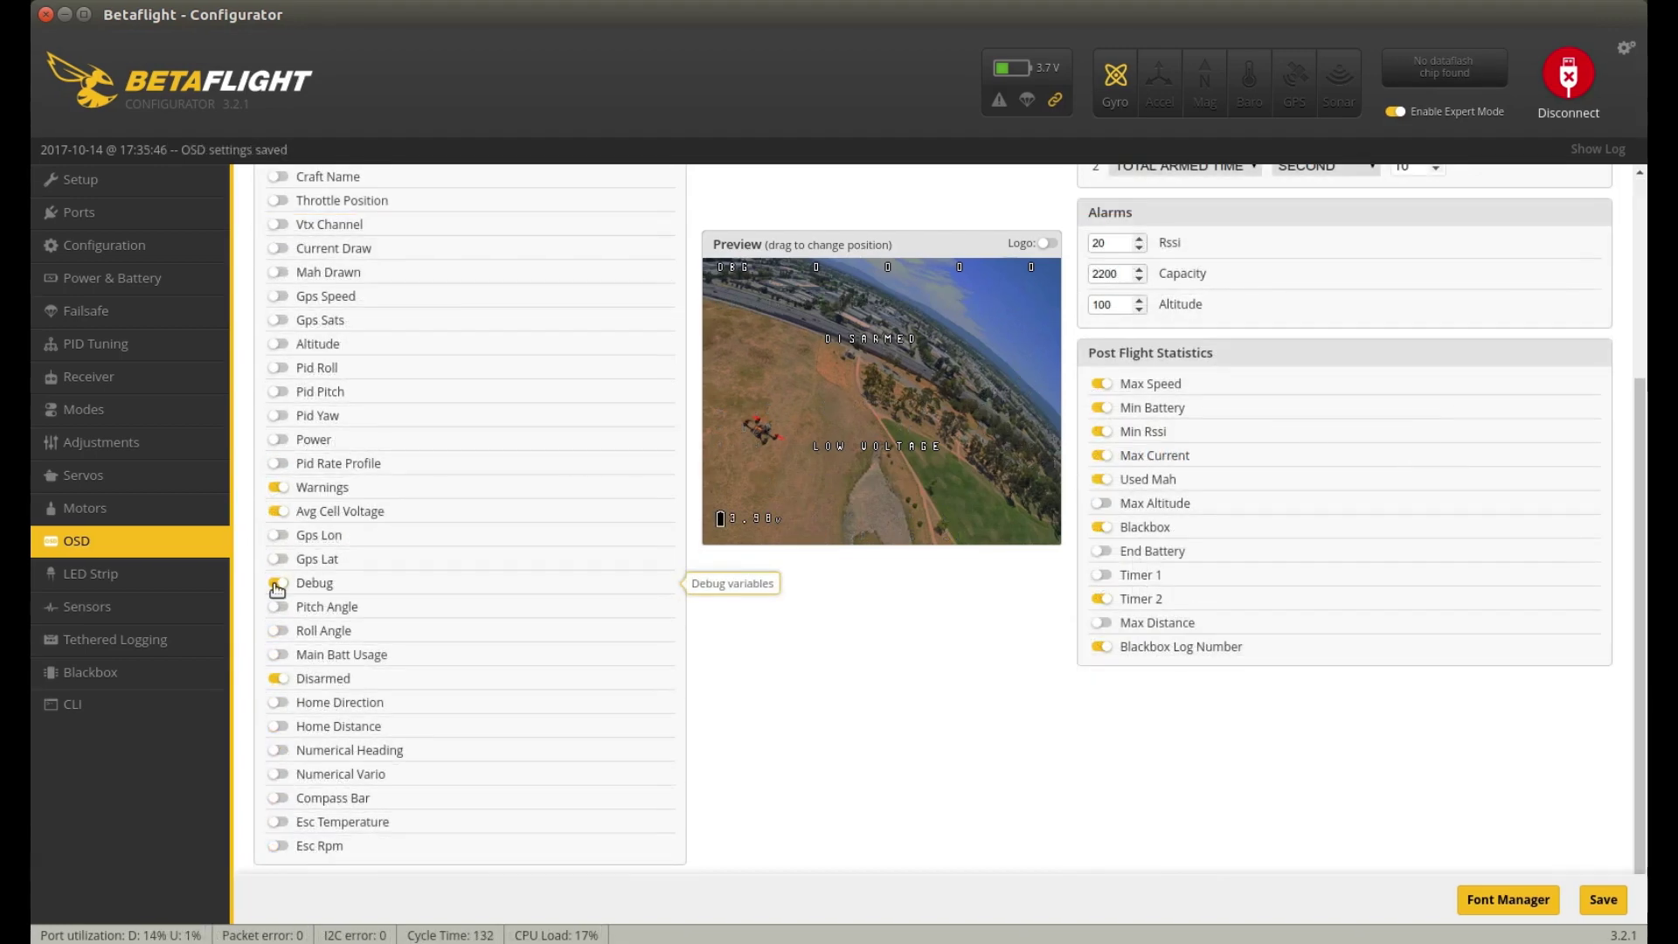
left_click(277, 586)
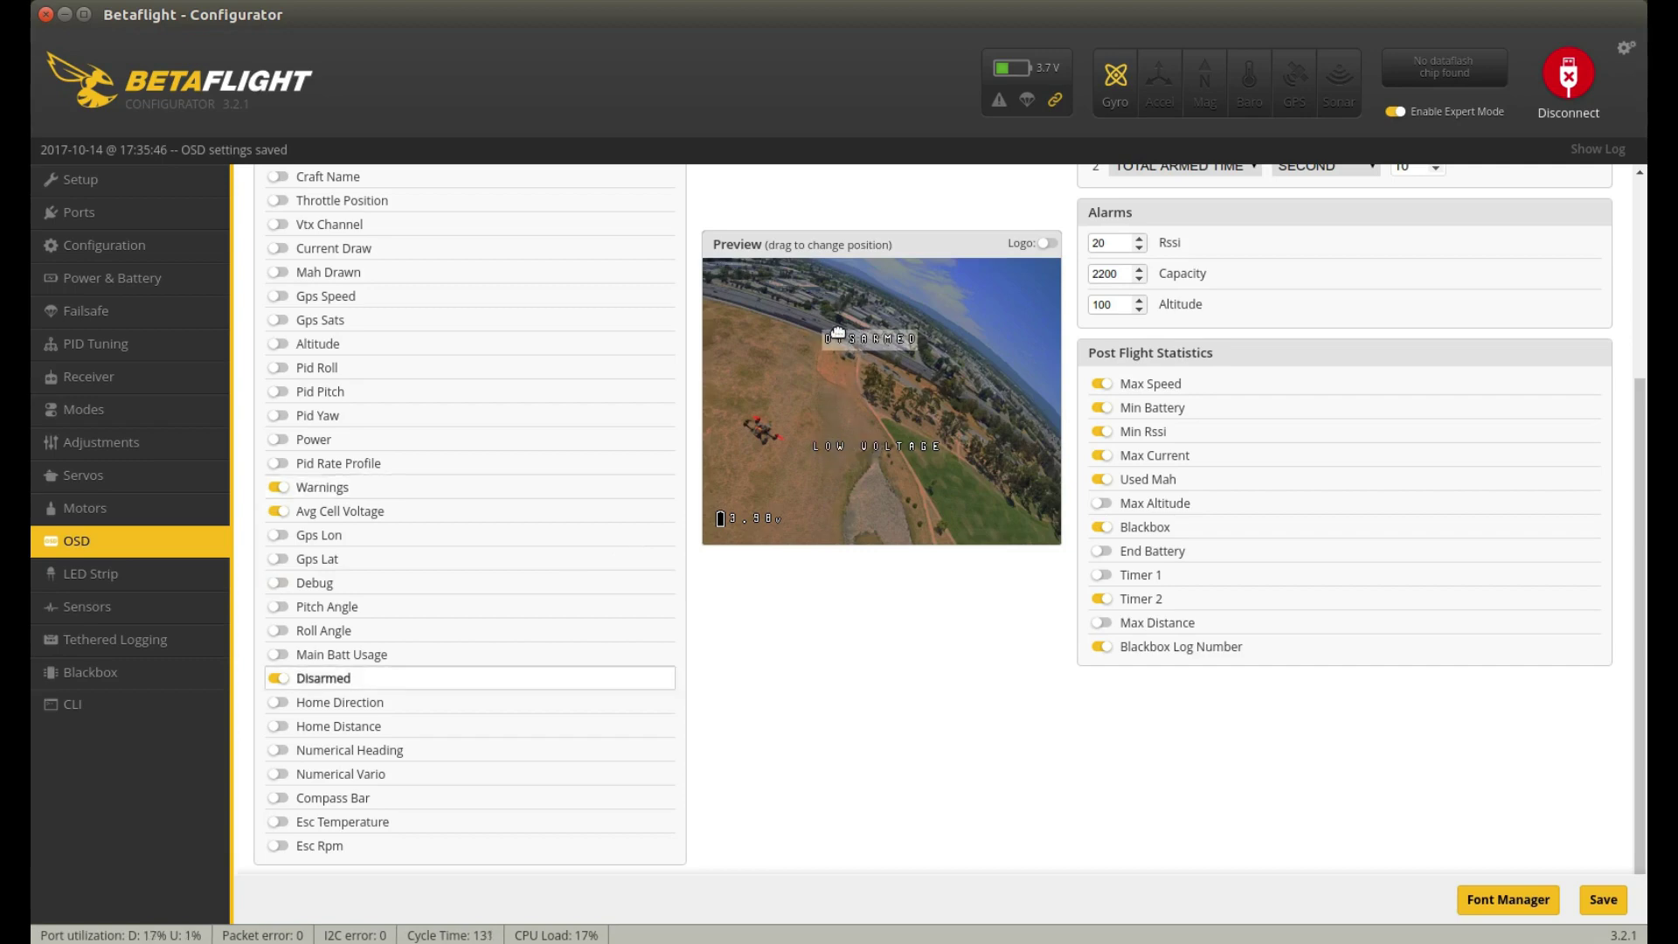
Move the Disarmed text to just above the low voltage warning in the OSD preview and enable the Timer 1 element.
left_click_drag(837, 333, 848, 423)
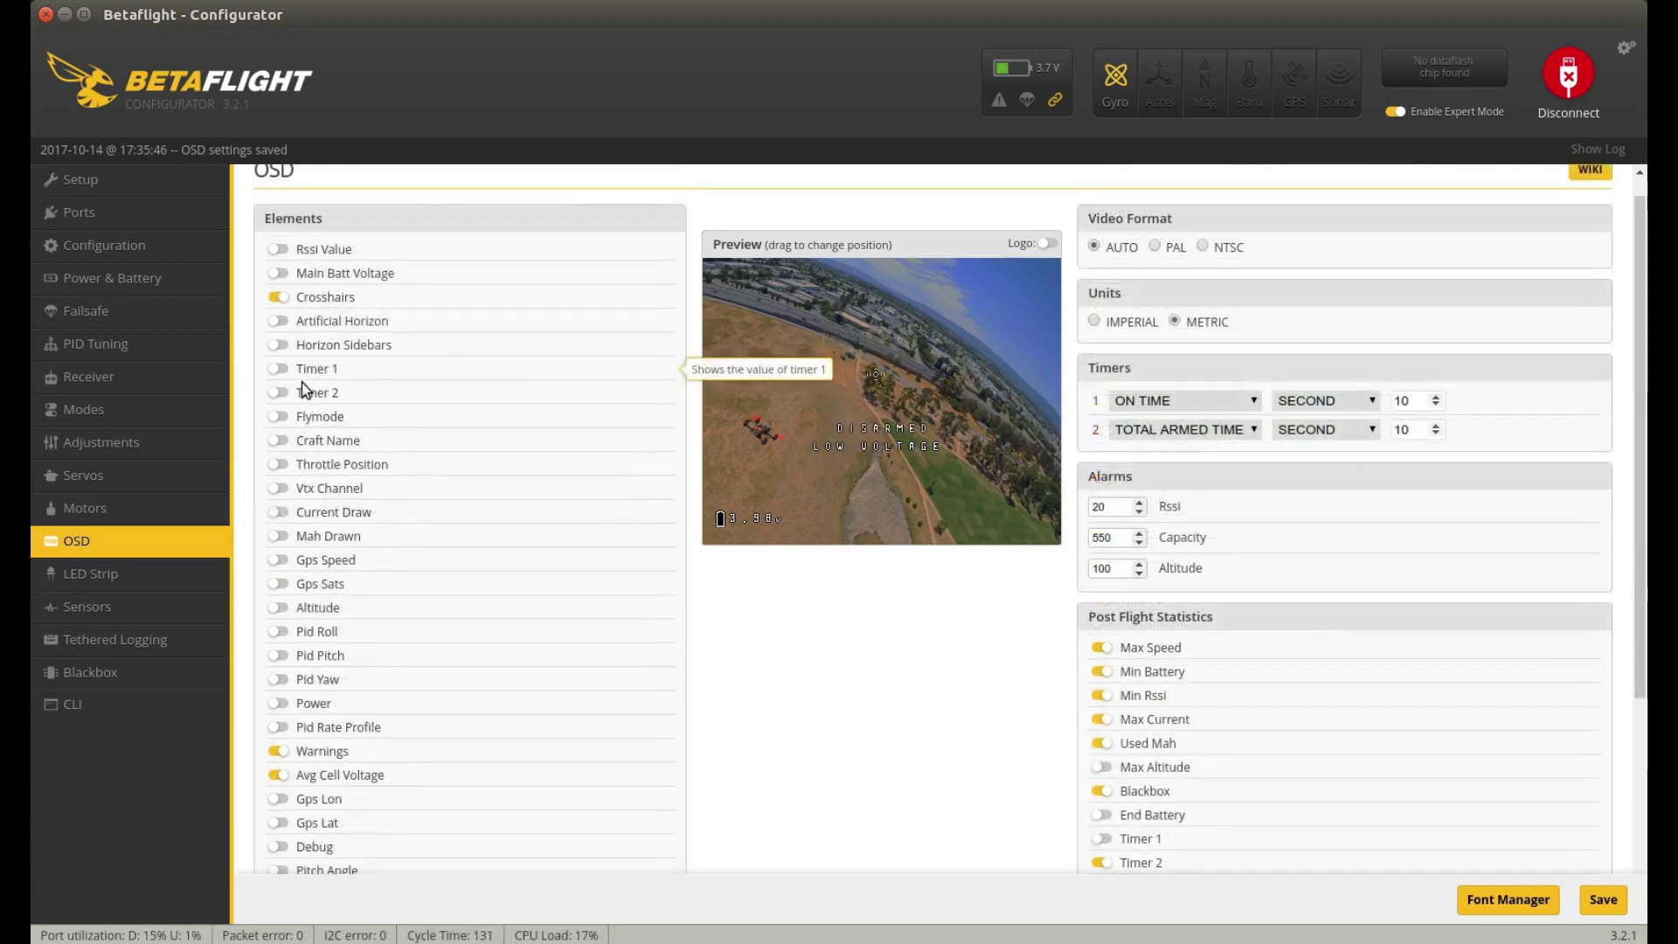
left_click(280, 369)
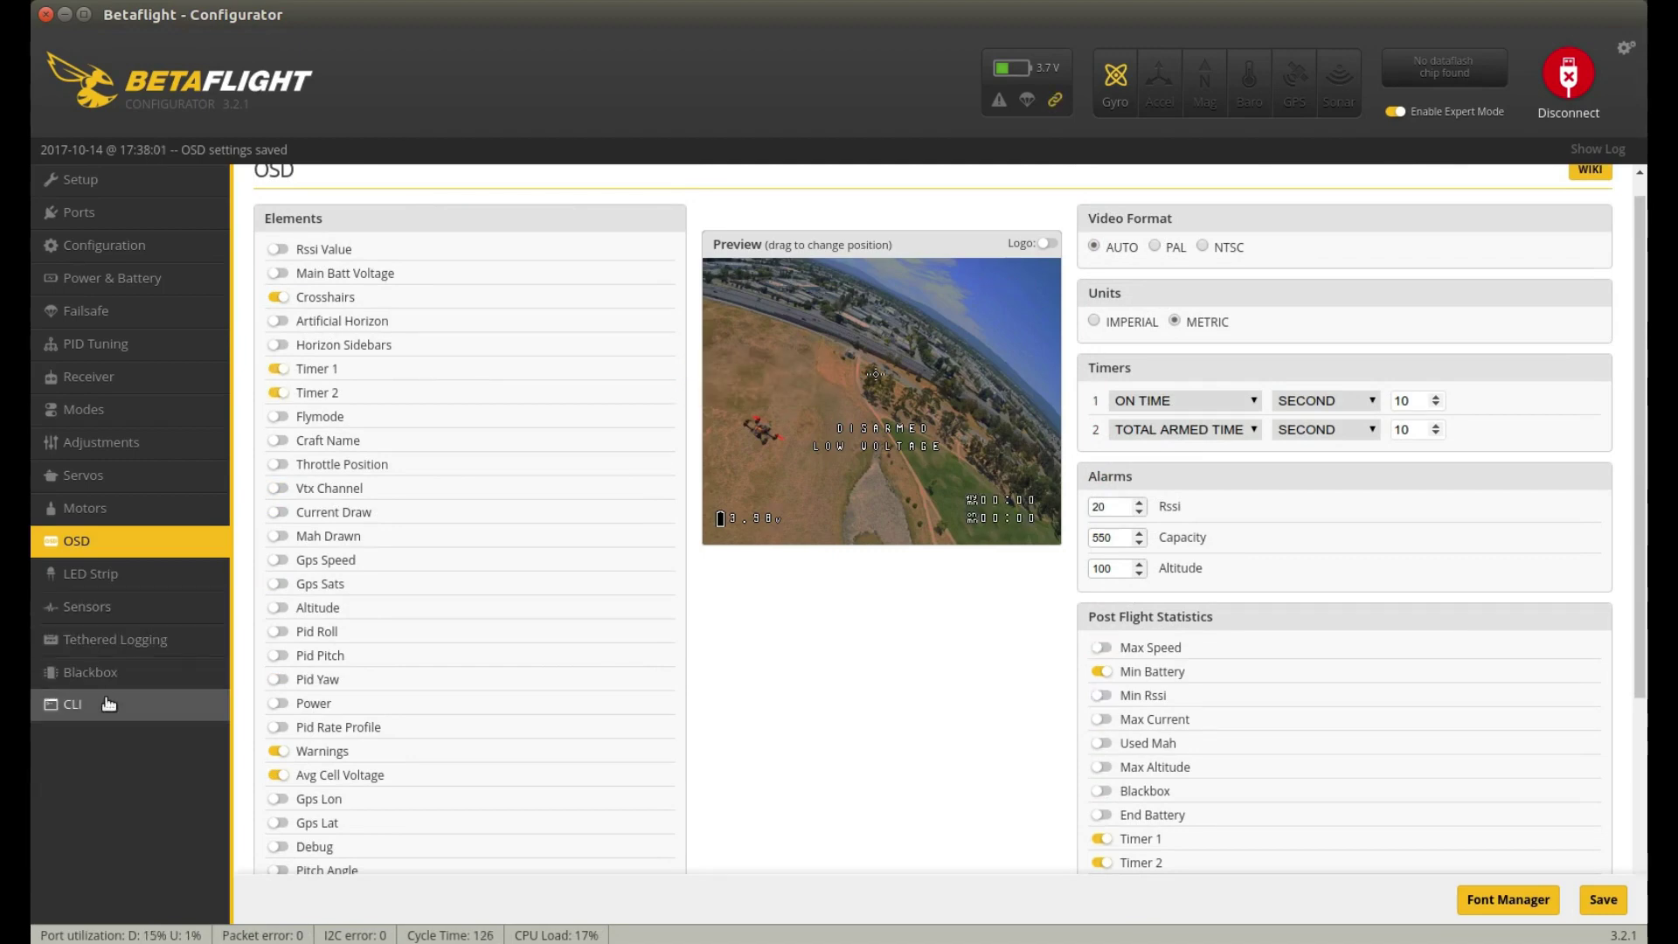
Run diff all in the command line to list the board's changed settings for a new backup.
left_click(74, 704)
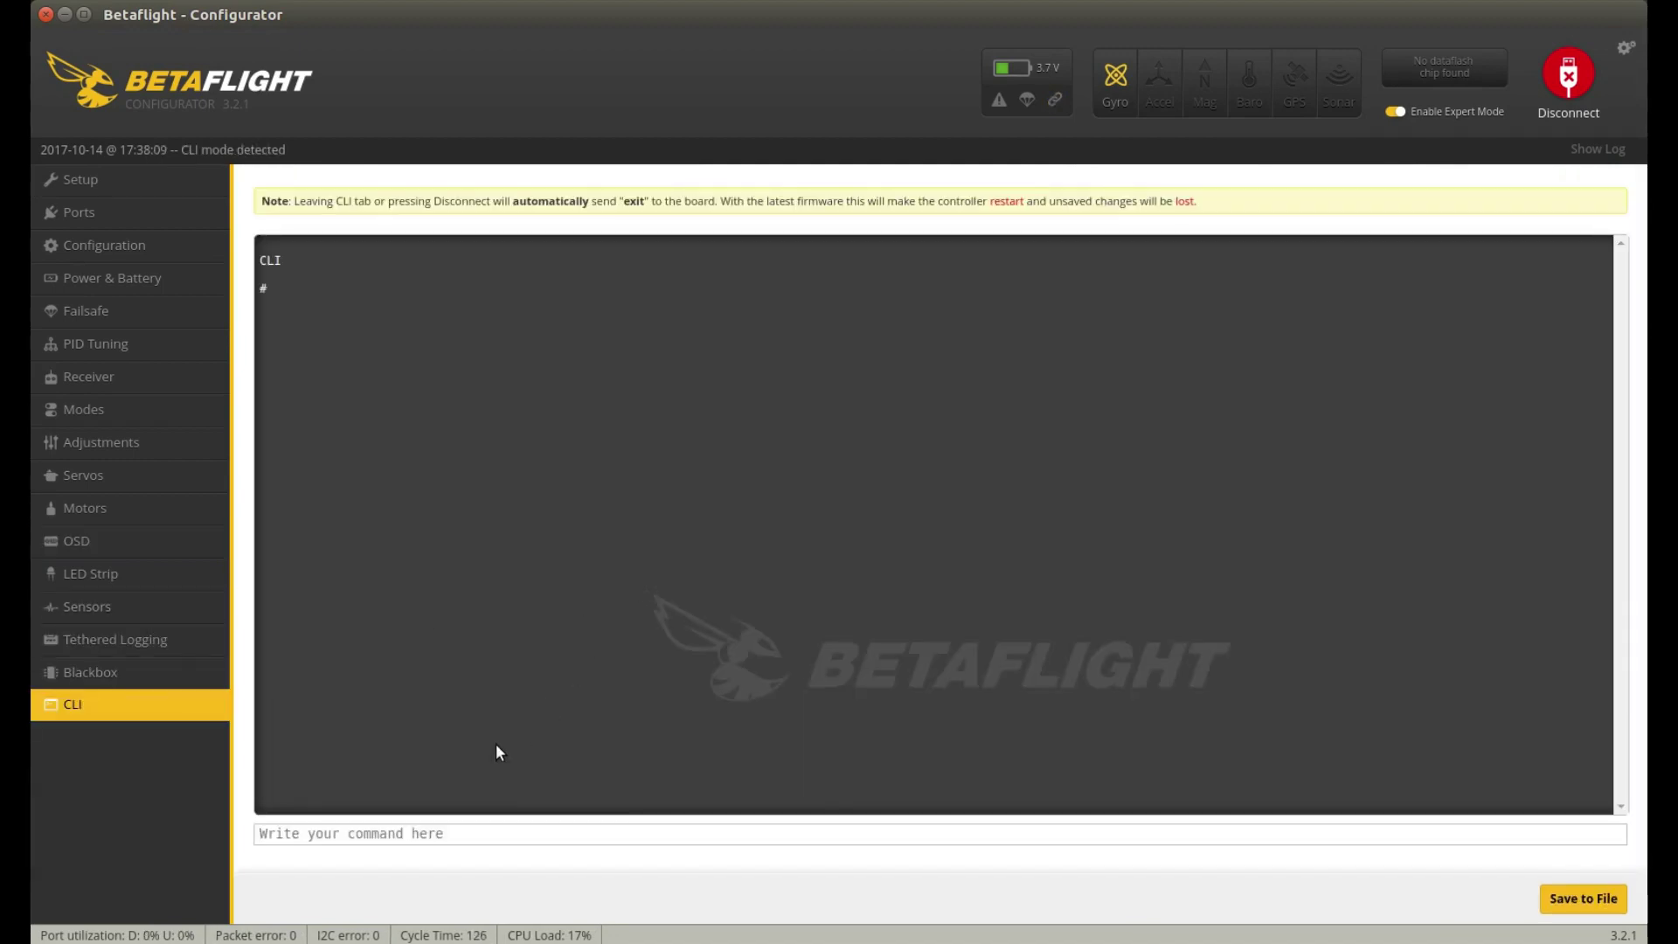
type("dif")
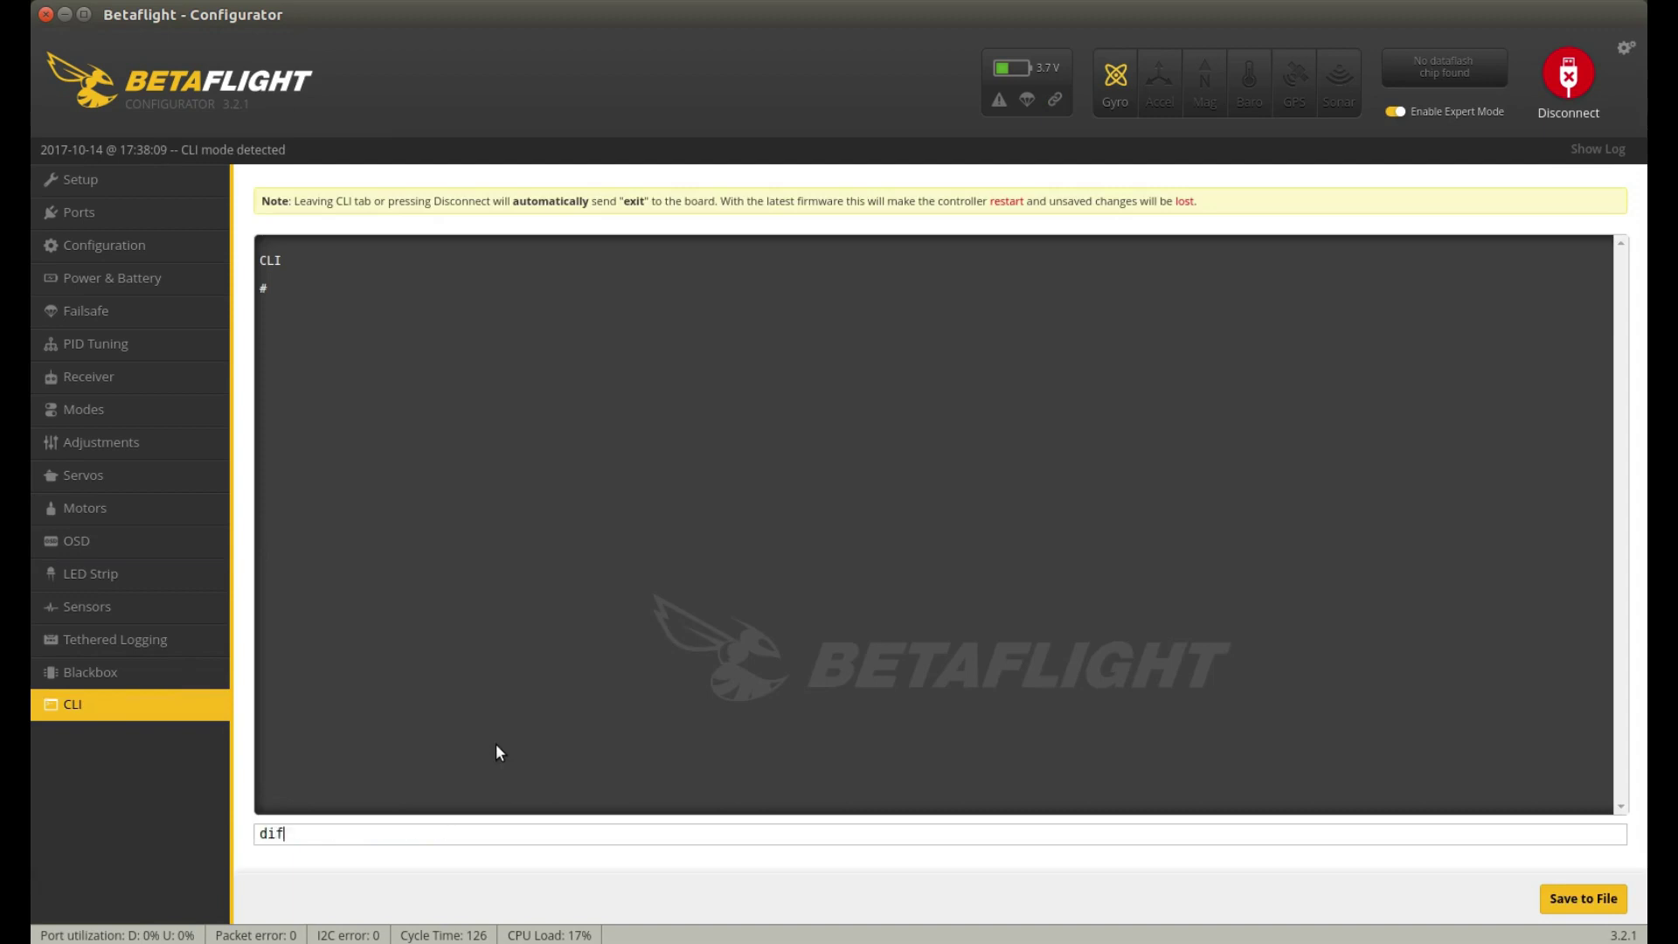
type("f all")
key("Return")
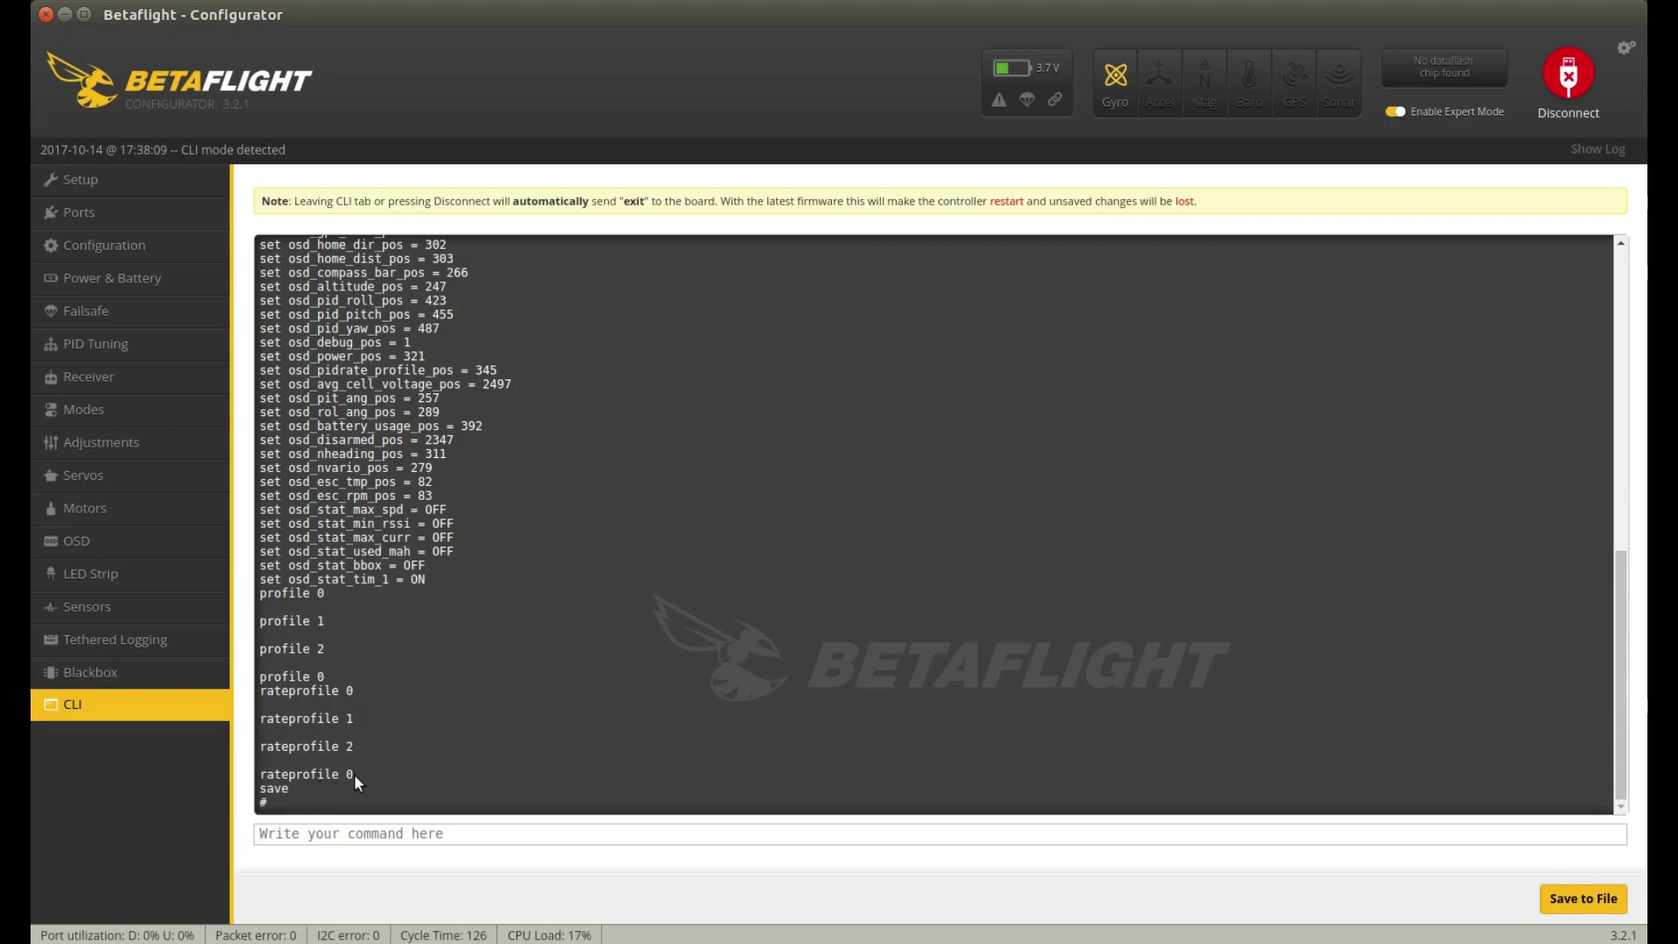
Copy the diff all output from the Betaflight / OMNIBUS version header through the last rateprofile 0 line.
left_click_drag(354, 774, 255, 301)
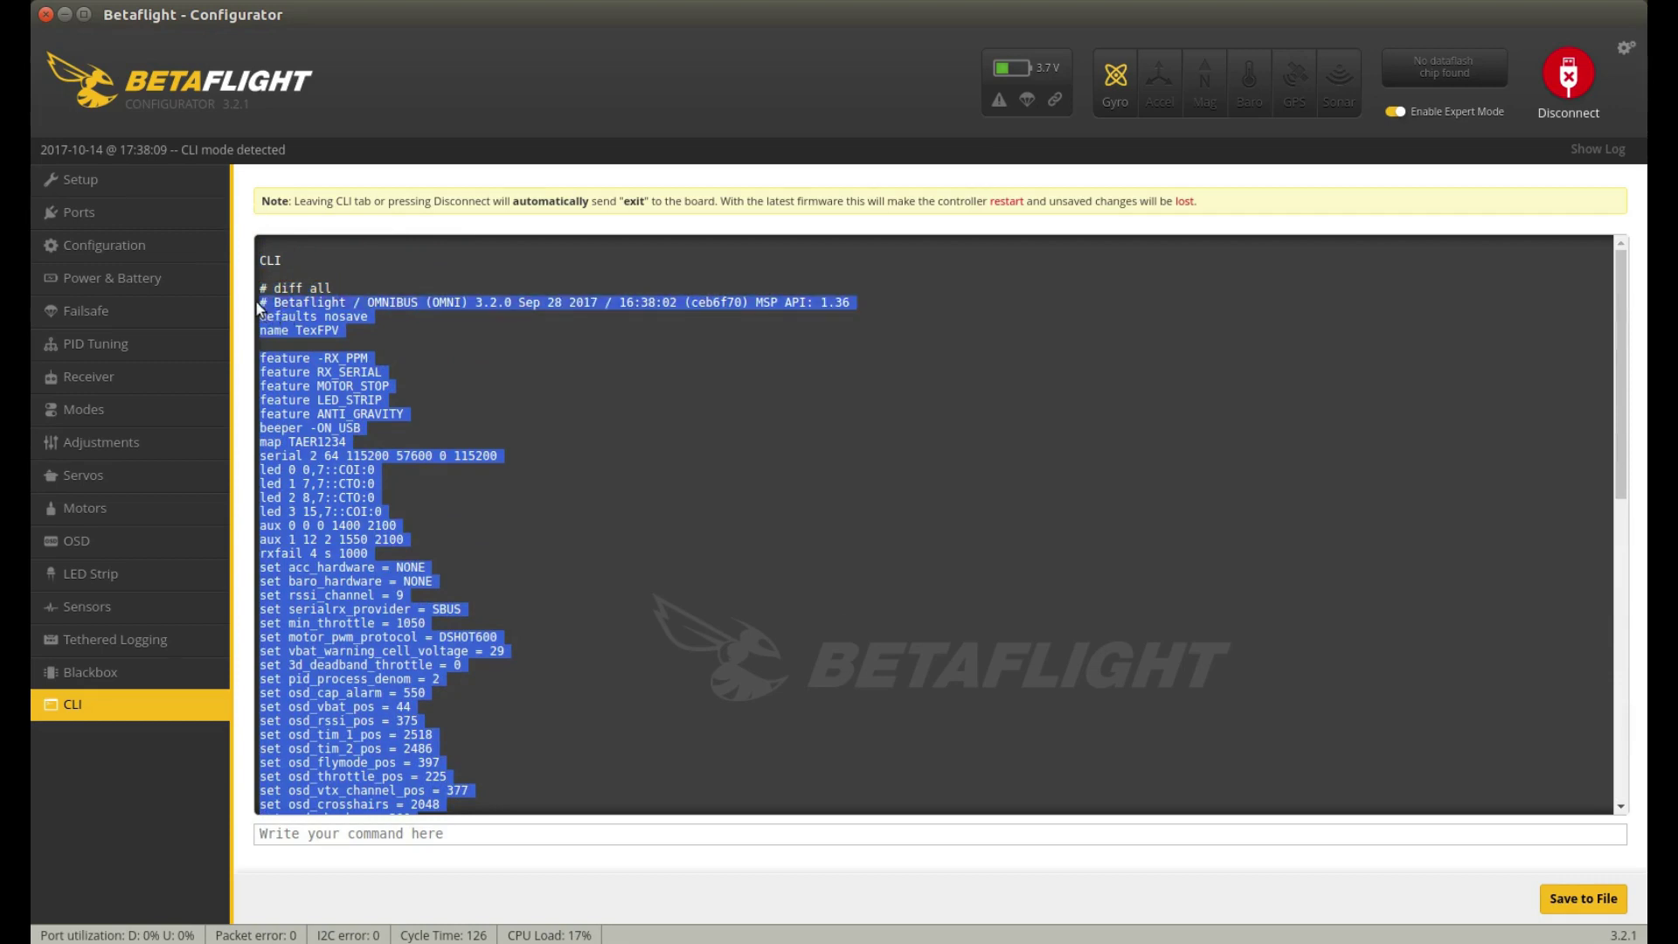
right_click(350, 302)
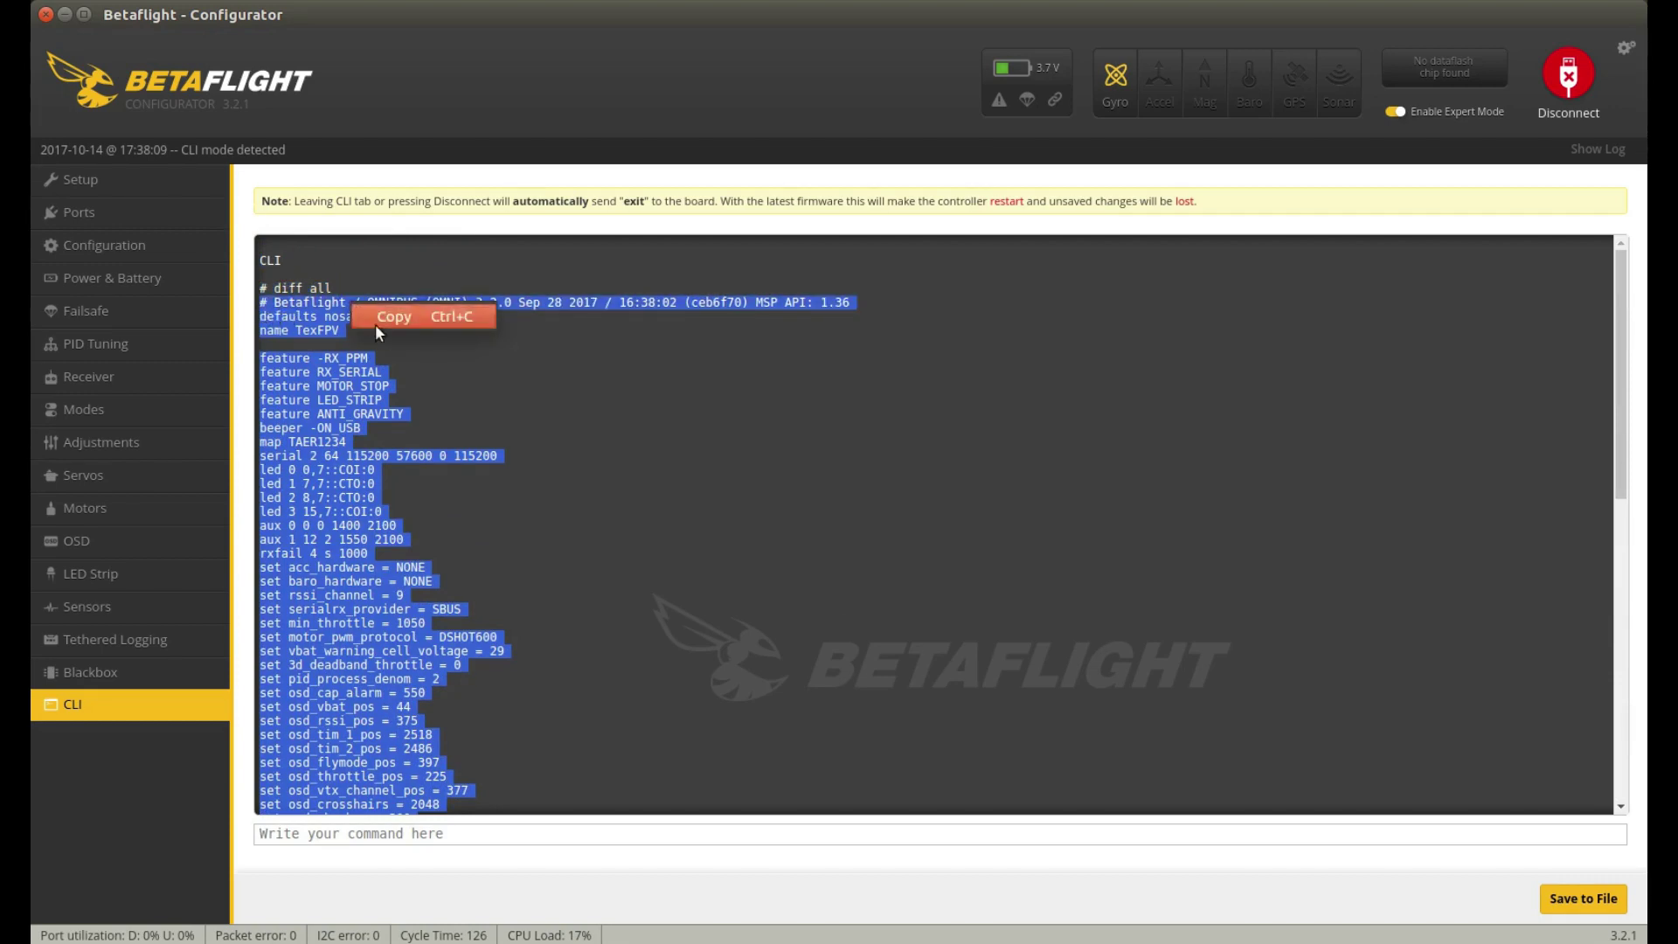
left_click(392, 317)
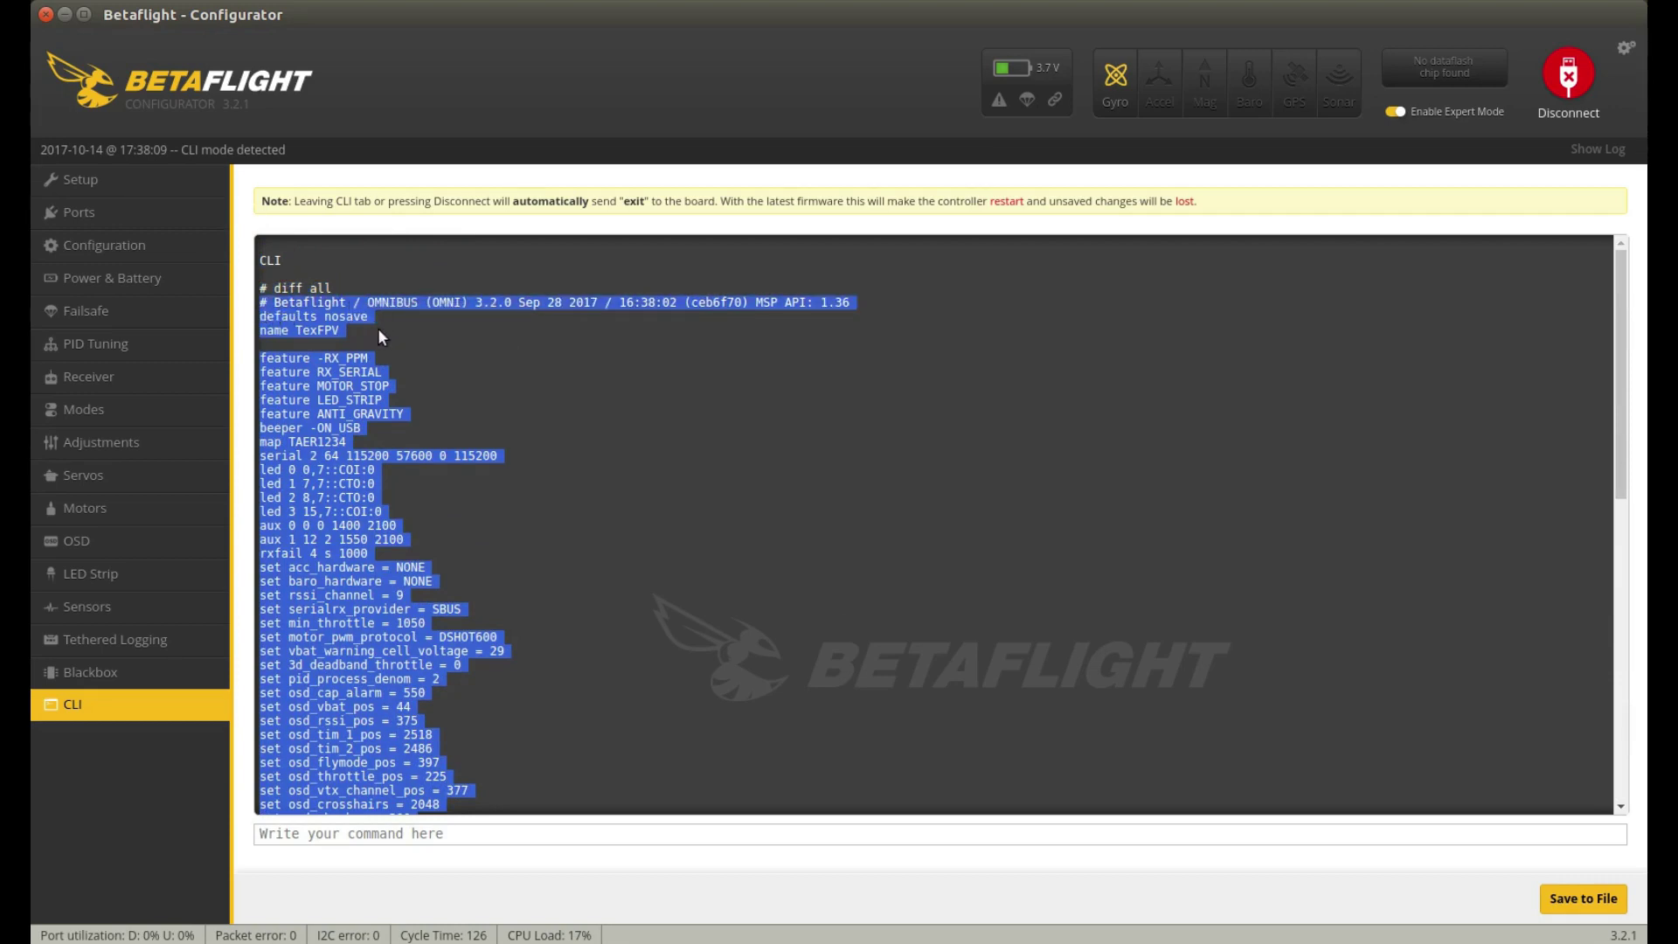
Switch to gedit, create a new blank document, paste the copied settings into it and return to its first line.
key("alt+Tab")
key("alt+Tab")
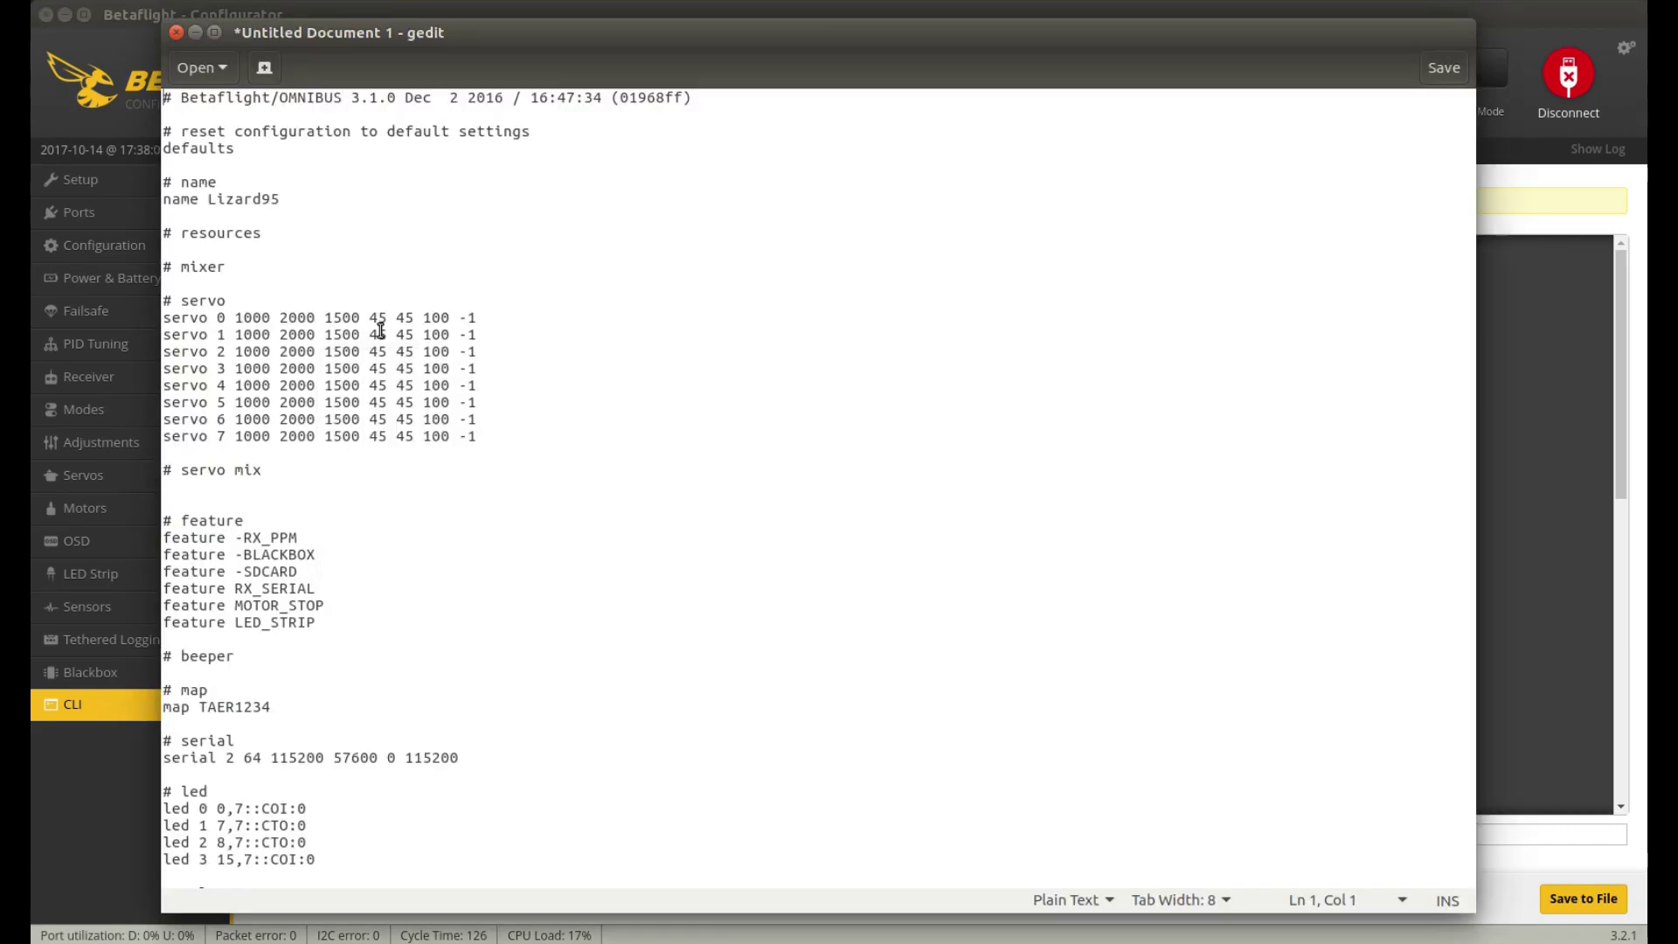
key("ctrl+n")
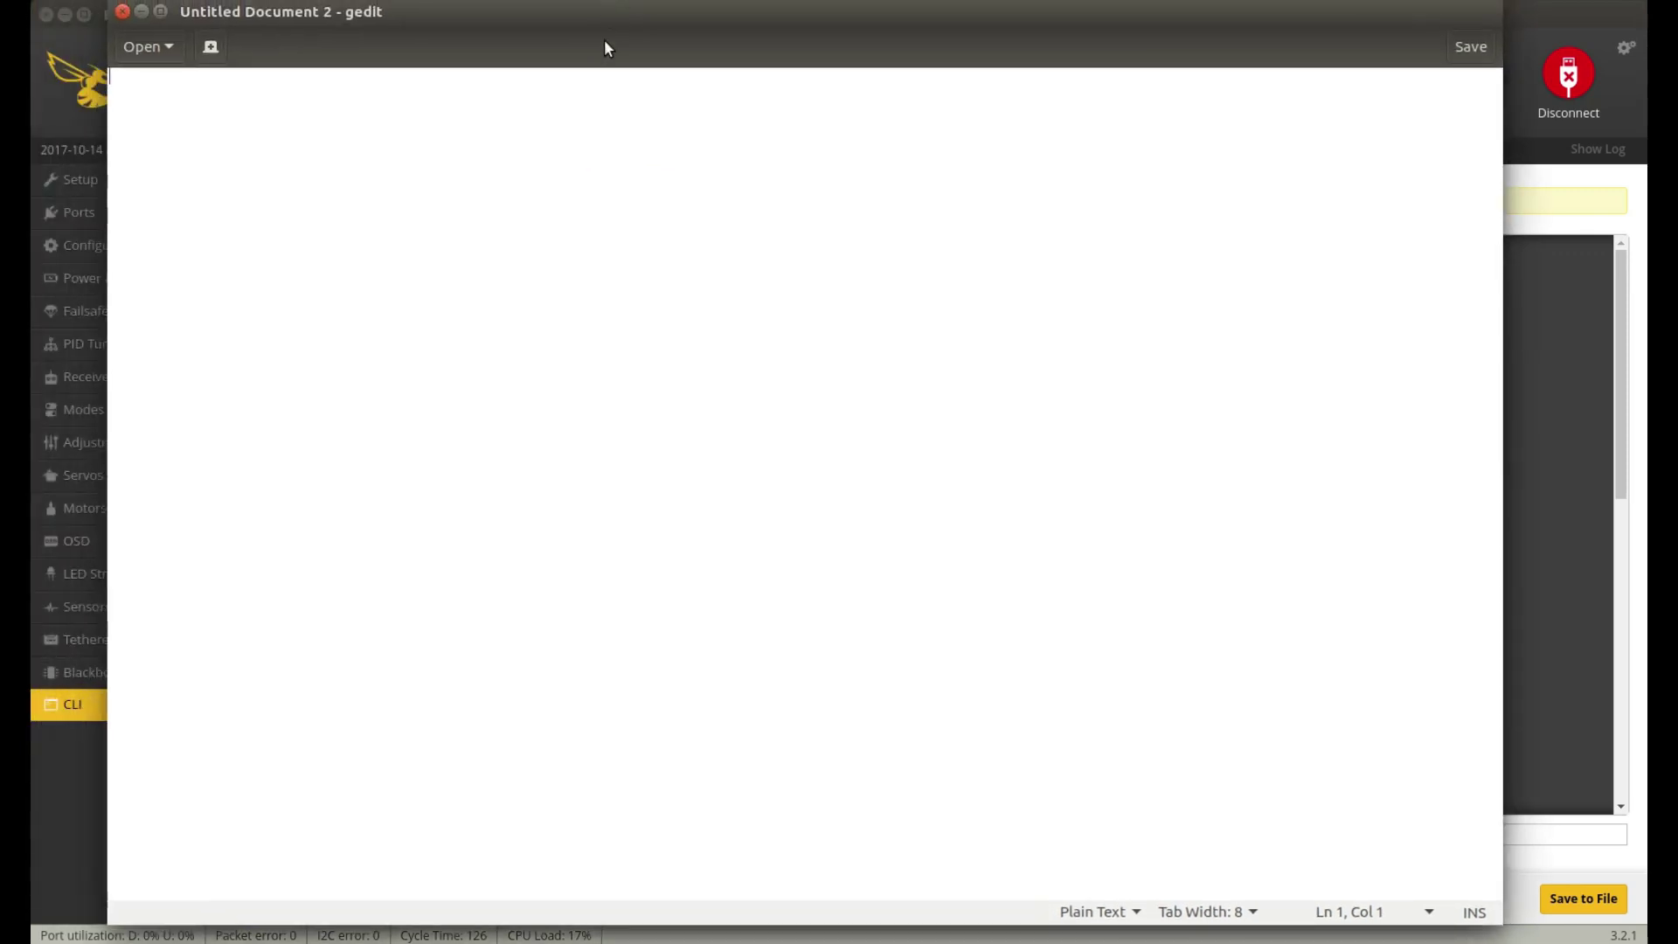
key("ctrl+v")
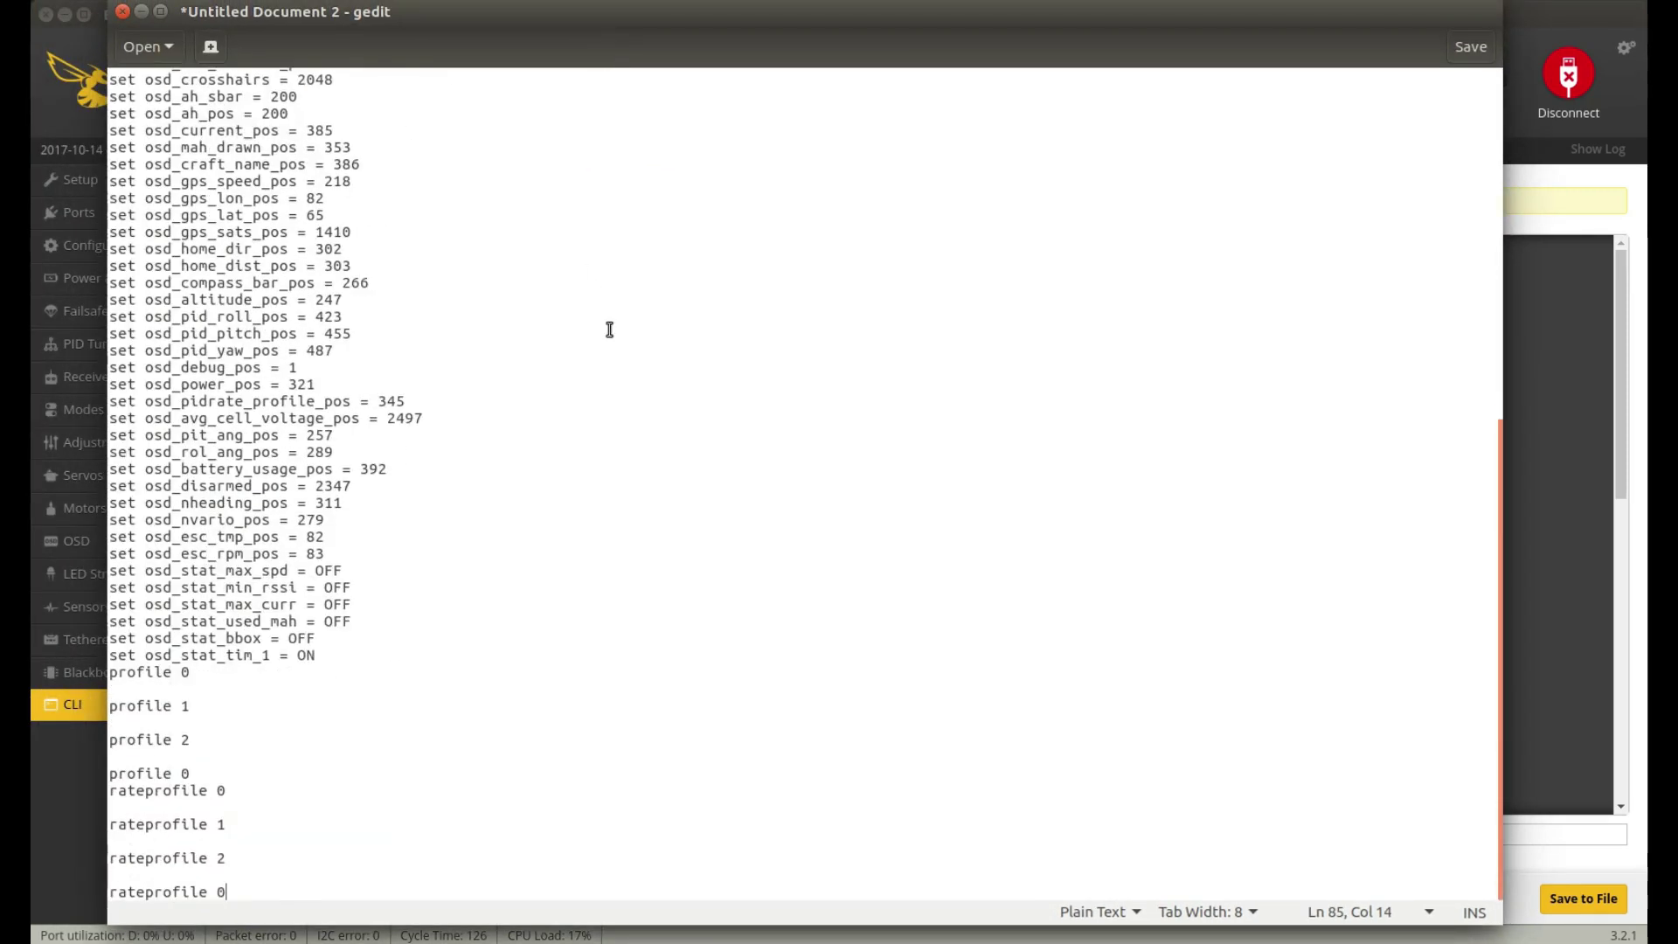
key("ctrl+Home")
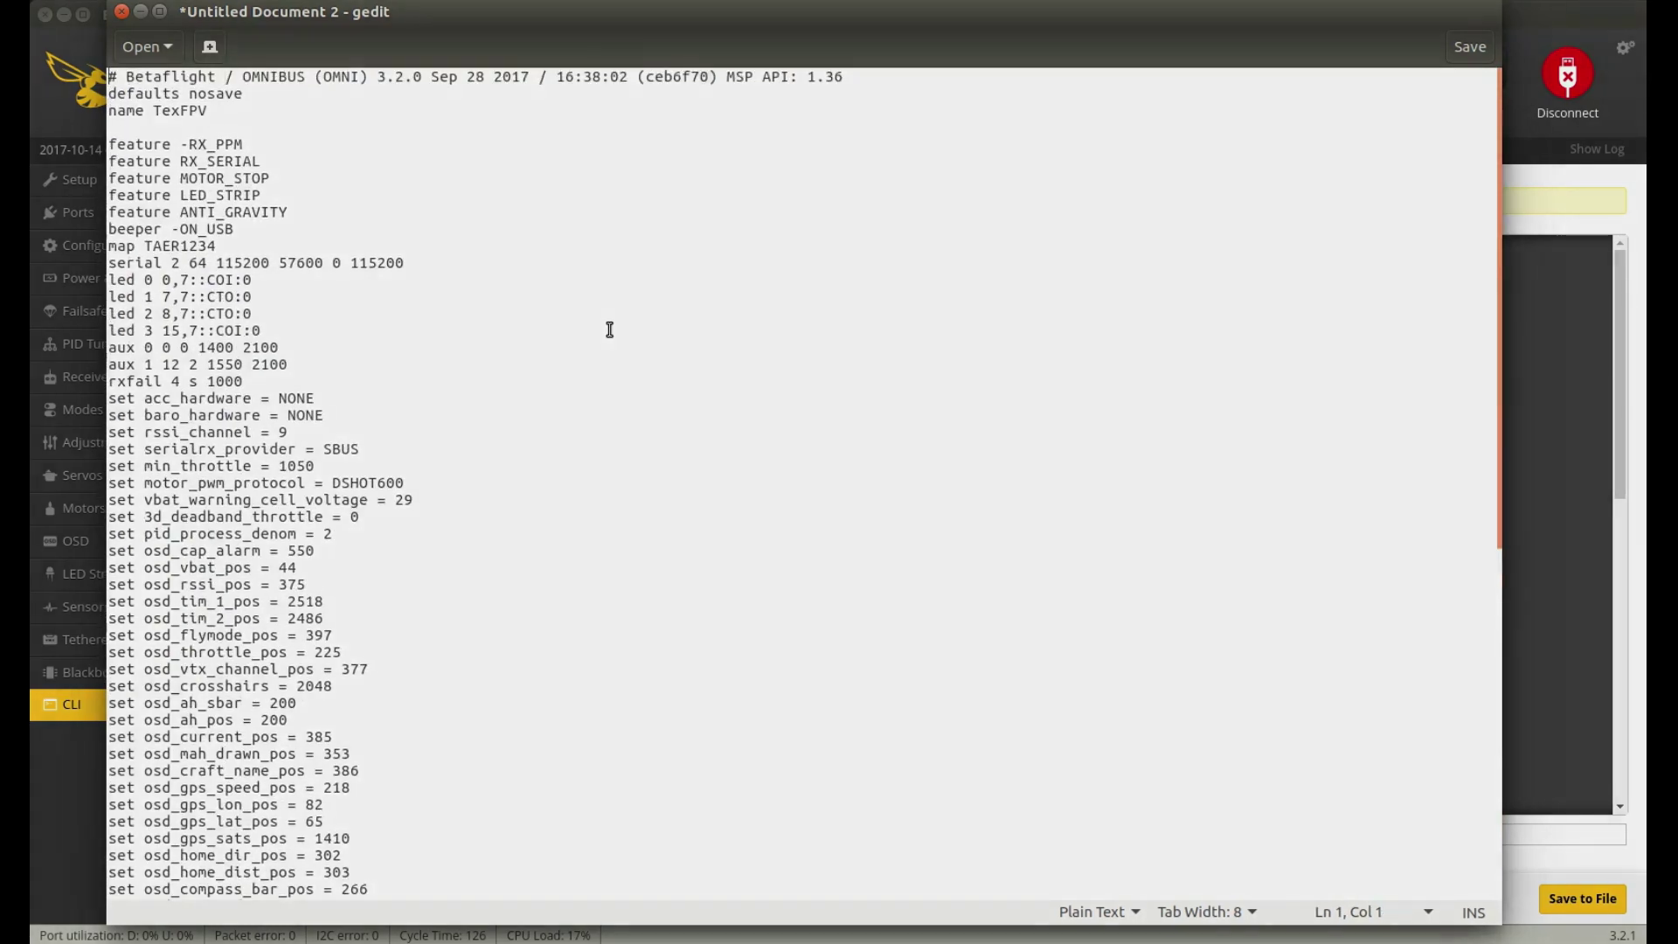